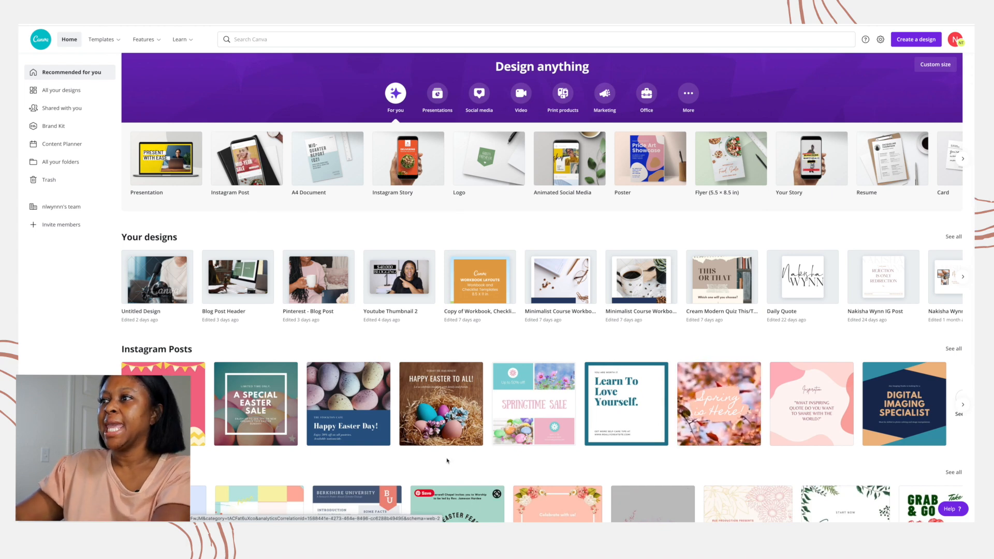
Browse the suggested design types on the home page.
scroll(585, 417, "down", 1)
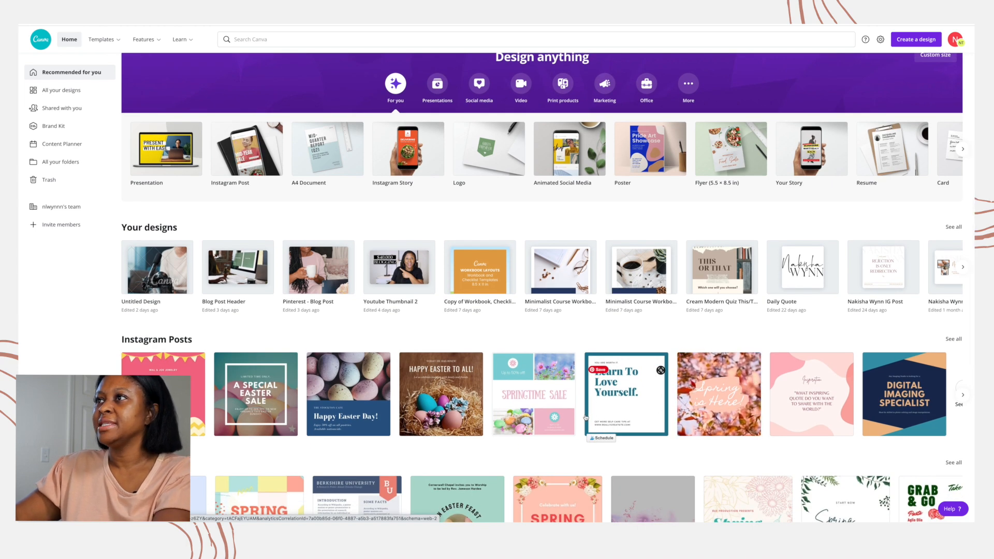
scroll(586, 419, "up", 1)
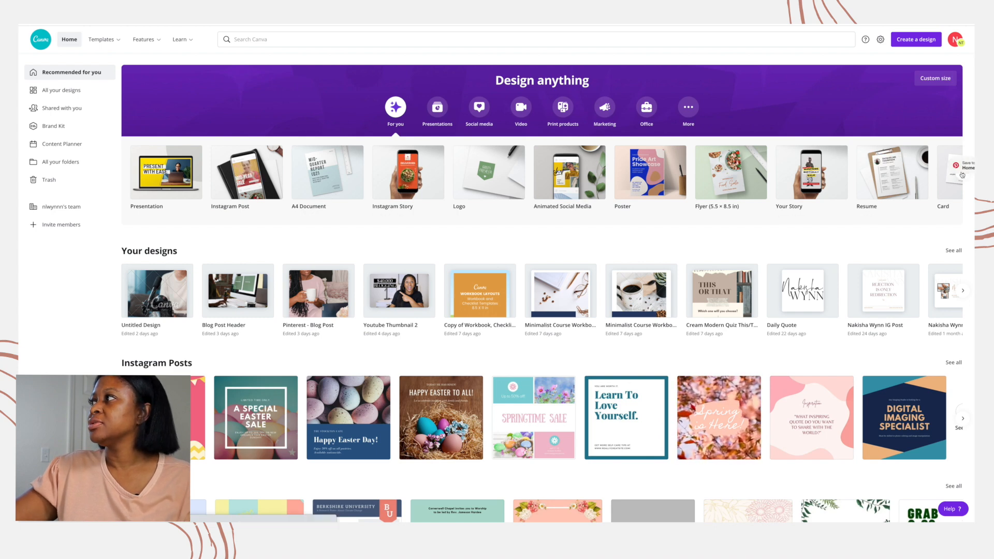
left_click(962, 174)
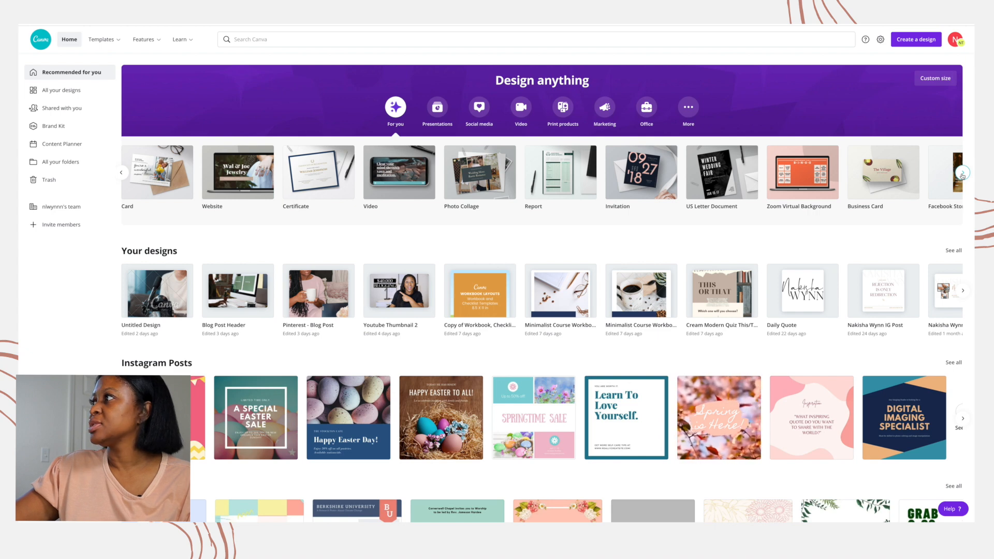
left_click(962, 174)
left_click(963, 174)
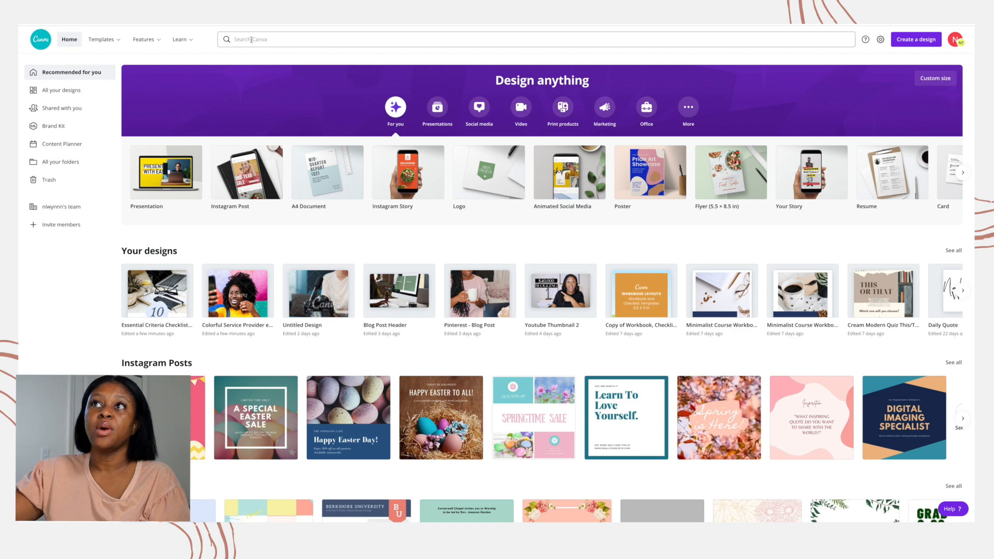
Search all of Canva for "ebook" templates.
left_click(251, 39)
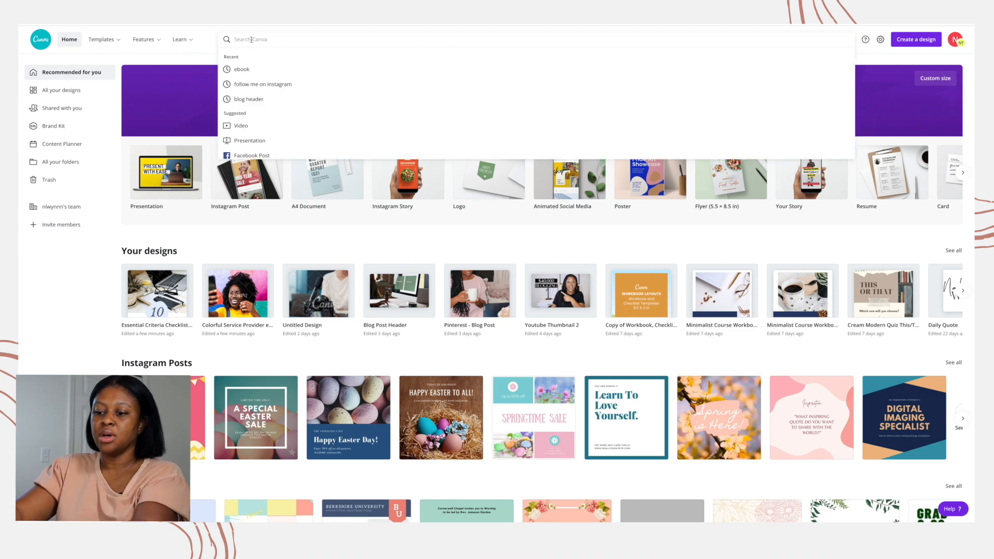
type("ebook")
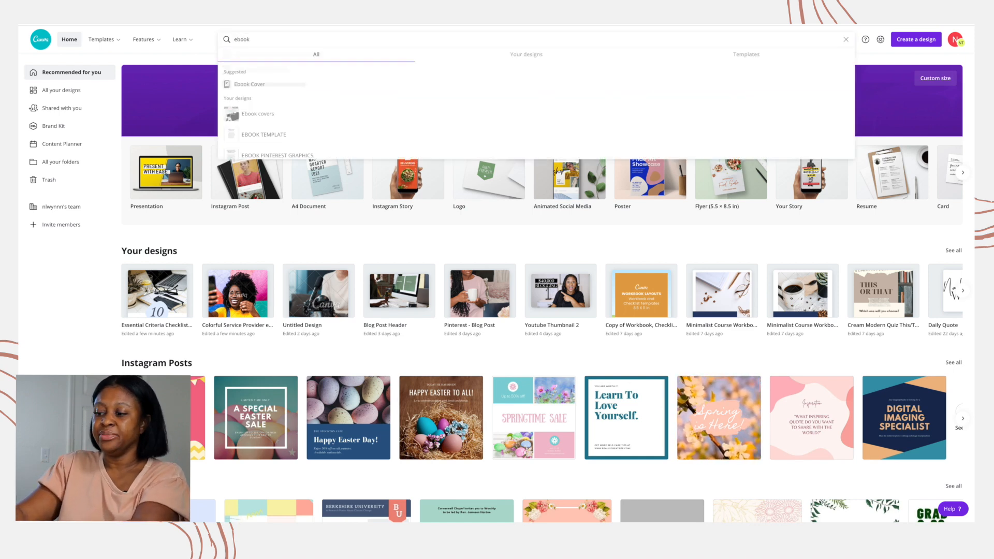
key("Return")
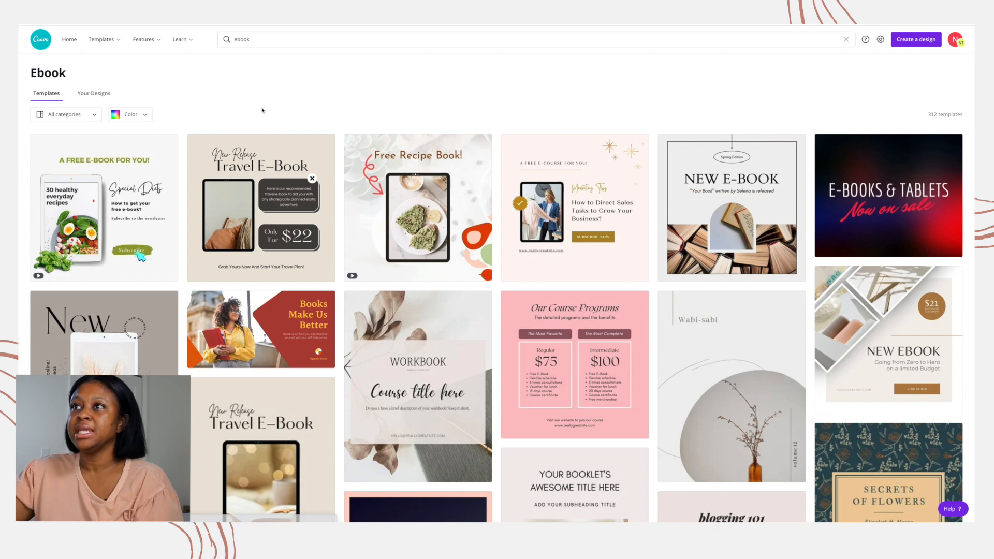
Look through the ebook templates and open the "How to Skyrocket Your Social Media Views" one as a design.
scroll(262, 133, "down", 3)
scroll(261, 134, "down", 10)
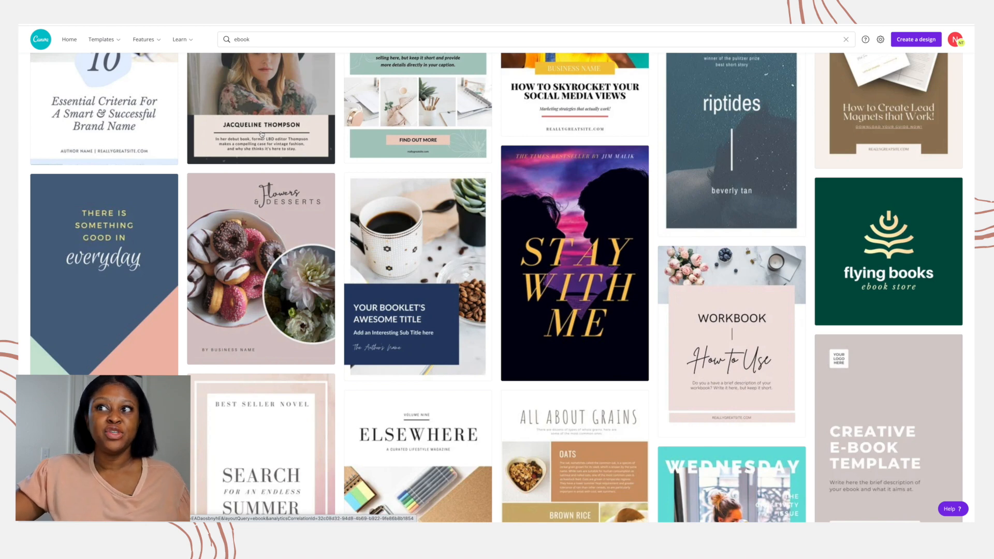
scroll(262, 133, "down", 3)
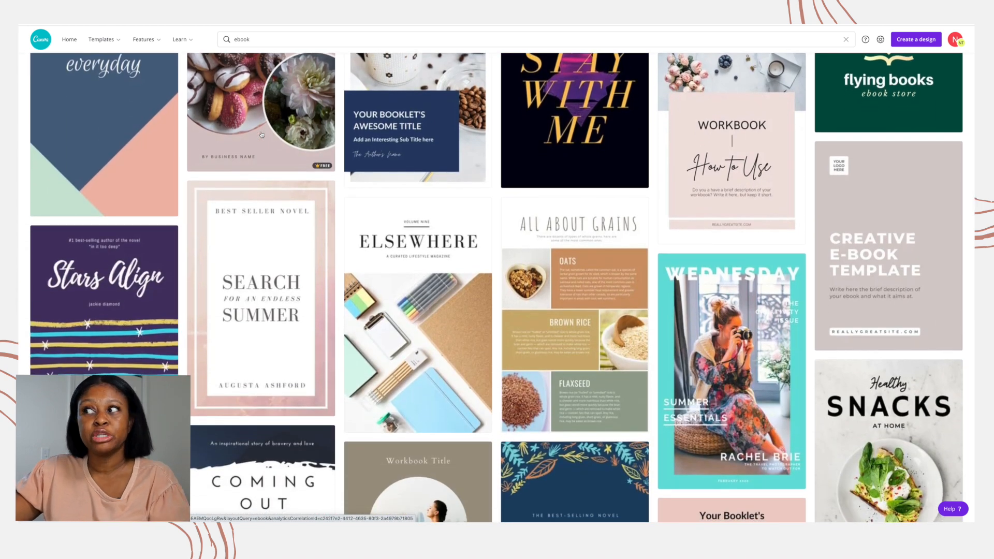
scroll(262, 135, "down", 3)
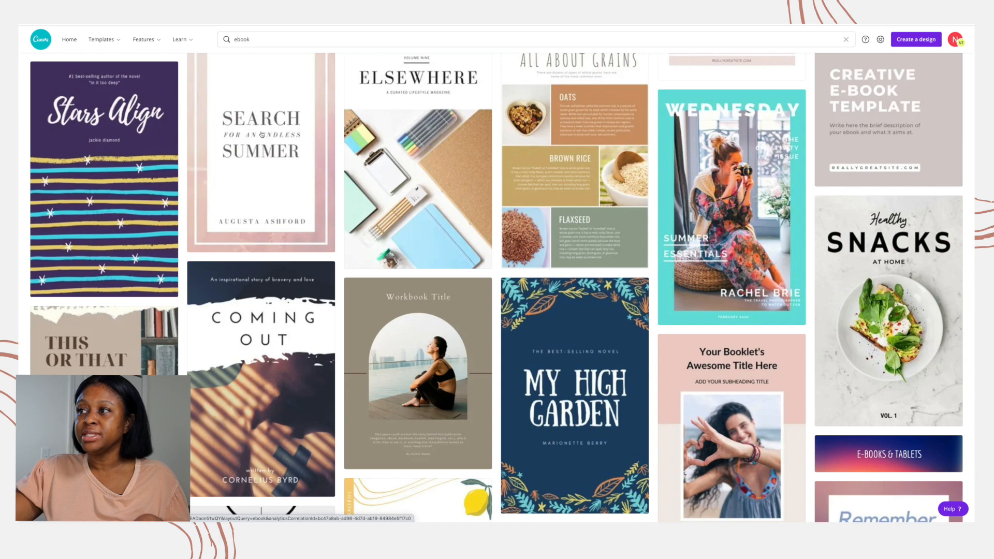
scroll(262, 135, "down", 6)
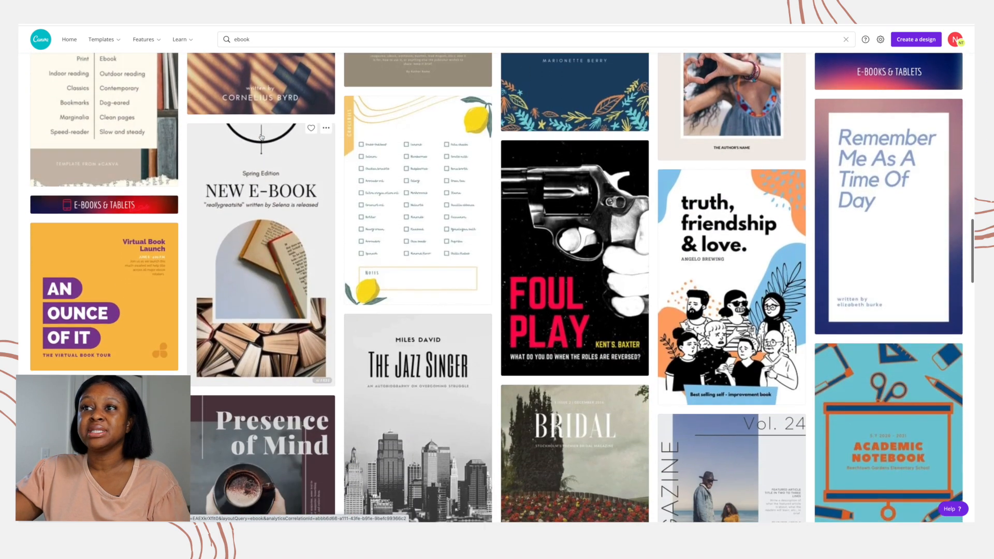
scroll(262, 137, "up", 9)
scroll(262, 138, "up", 7)
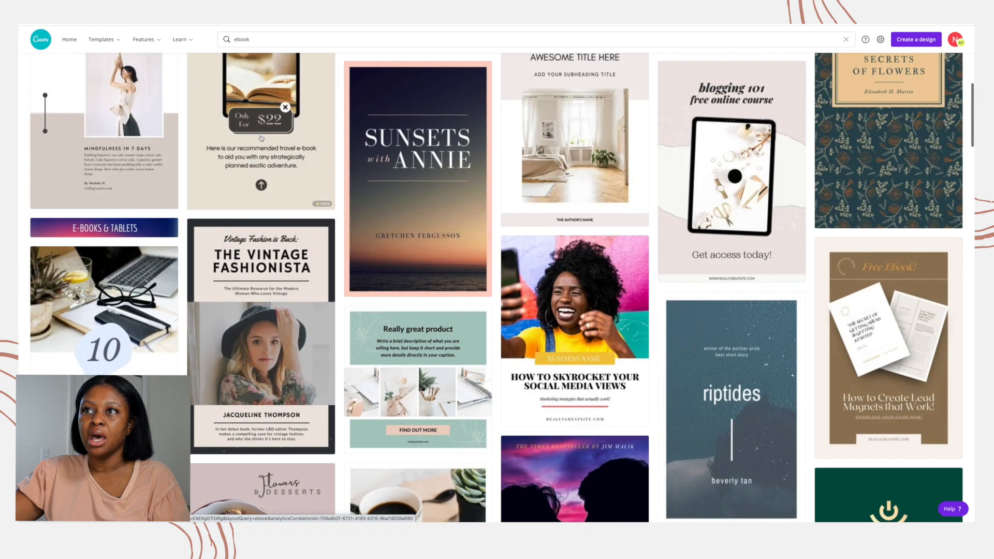
scroll(261, 139, "up", 1)
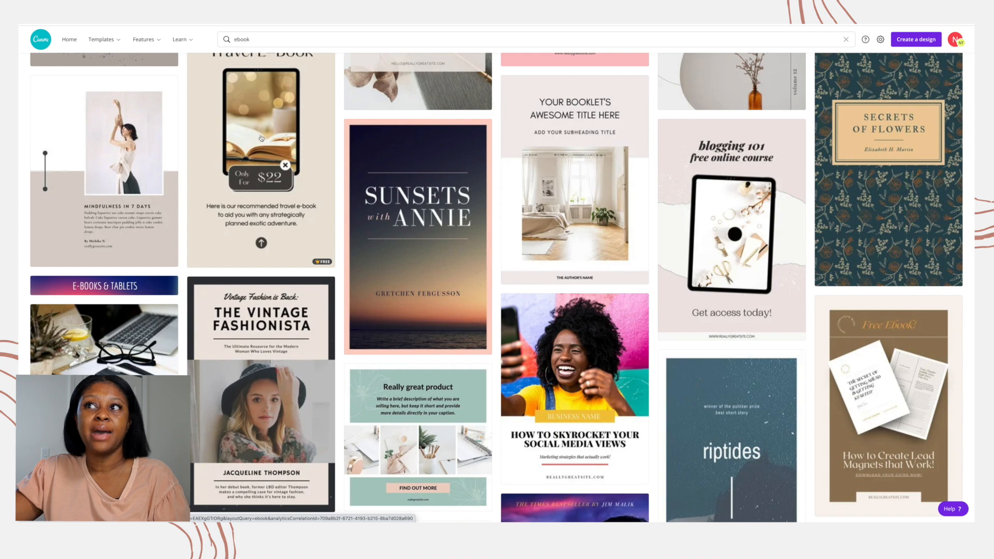
scroll(261, 138, "down", 3)
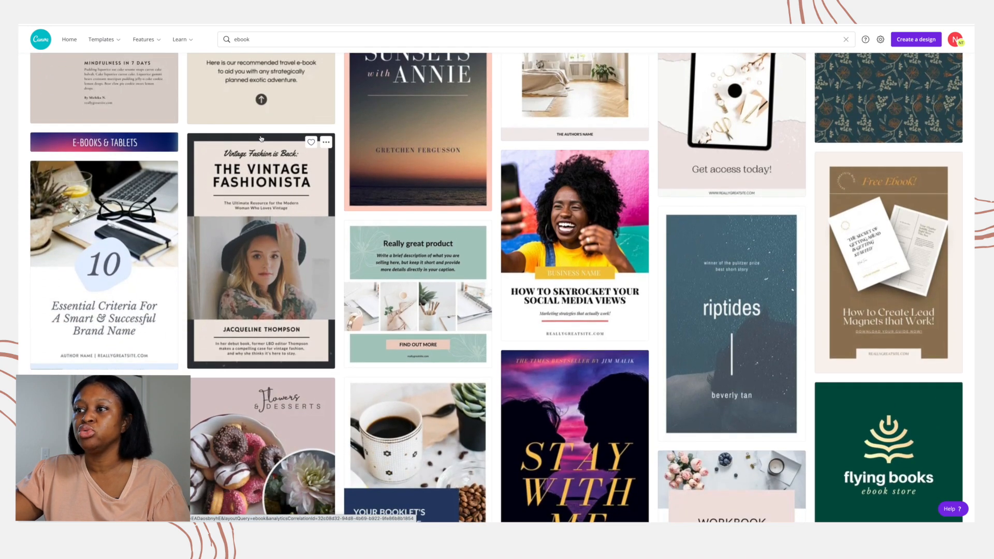
scroll(261, 139, "down", 2)
scroll(262, 139, "up", 3)
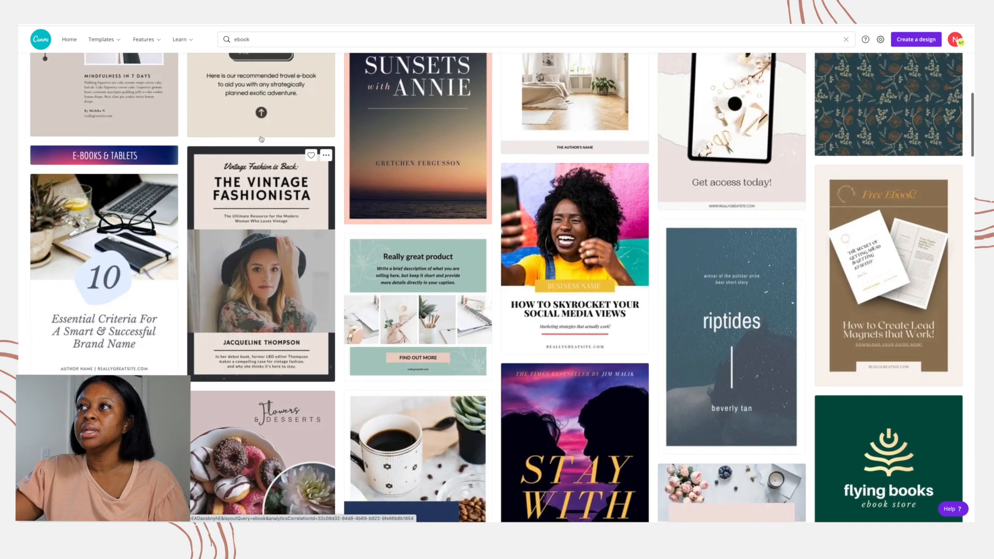
scroll(262, 138, "up", 1)
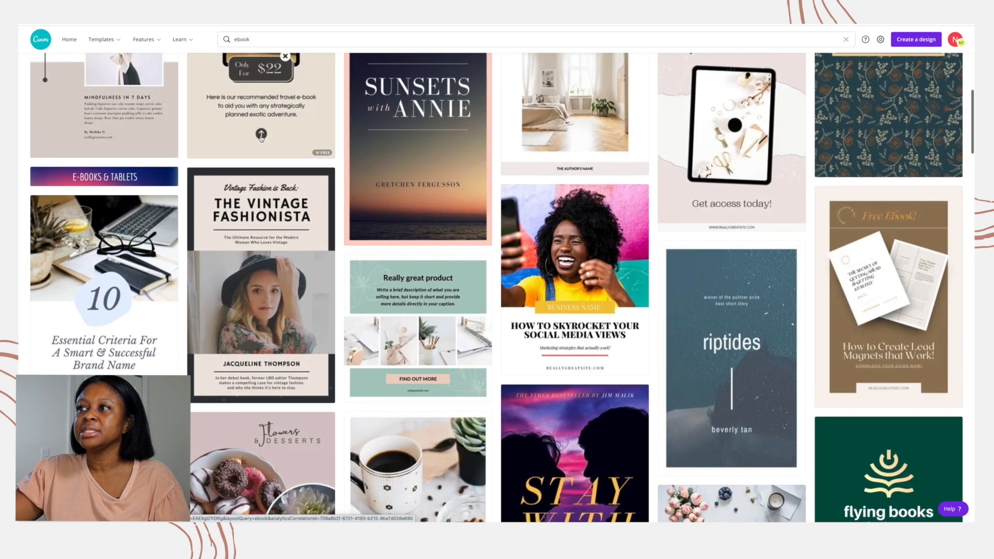
left_click(544, 228)
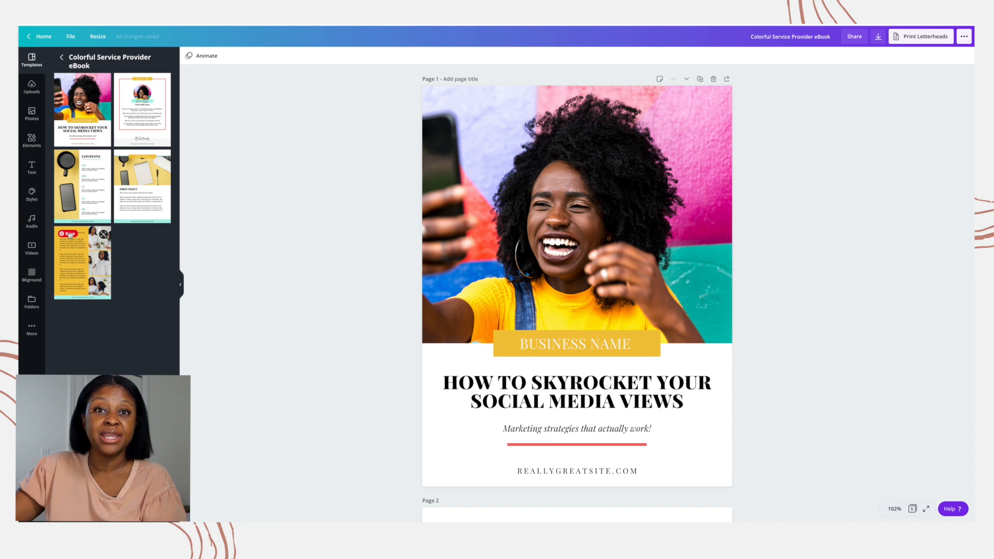
Review all pages of the Colorful Service Provider eBook design, from the cover to the last page and back.
scroll(366, 231, "down", 3)
scroll(366, 233, "down", 18)
scroll(366, 232, "down", 12)
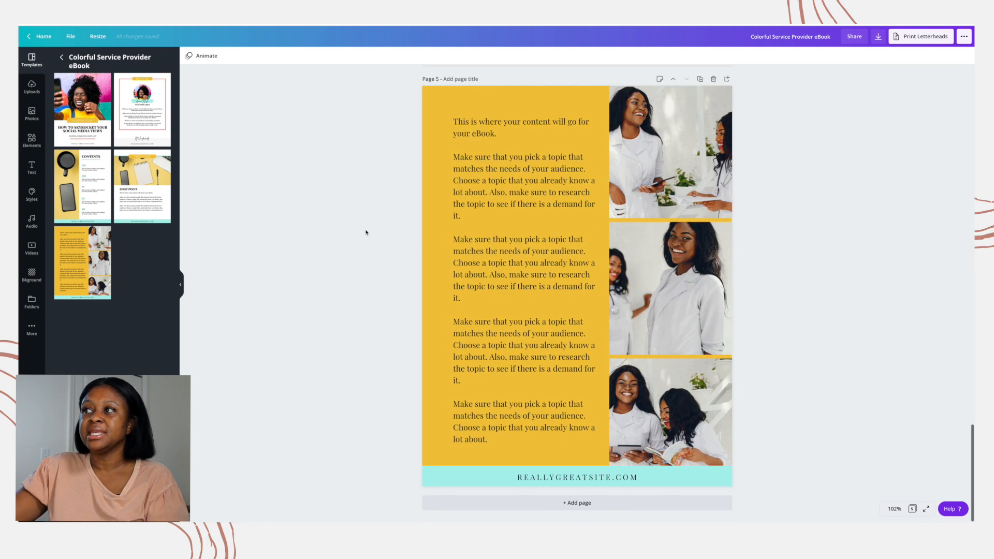
scroll(365, 232, "up", 20)
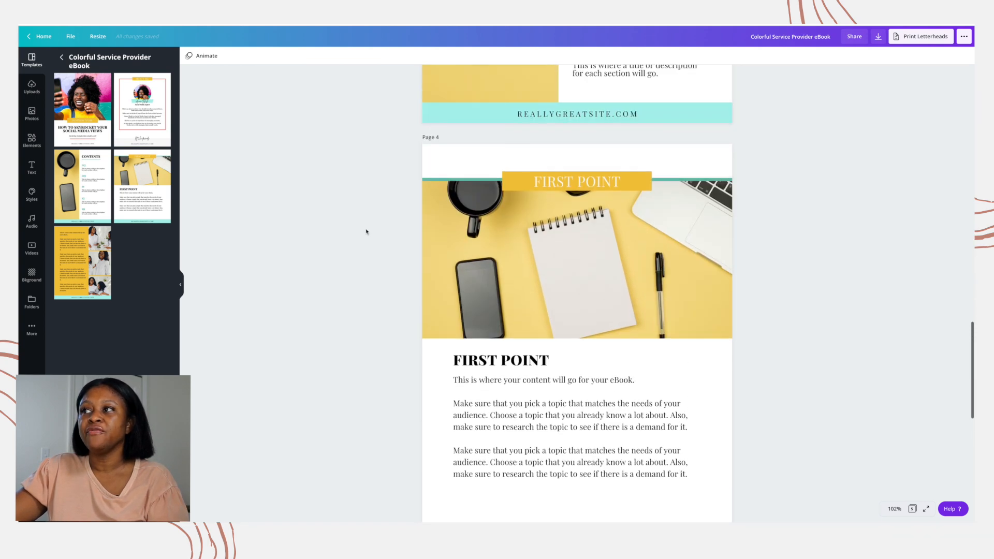
scroll(366, 232, "up", 15)
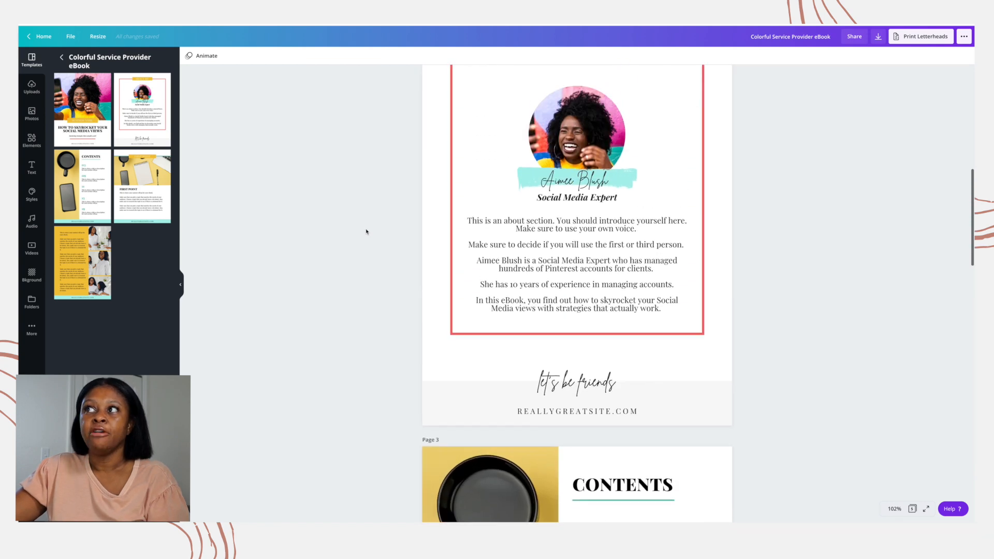
scroll(366, 232, "up", 1)
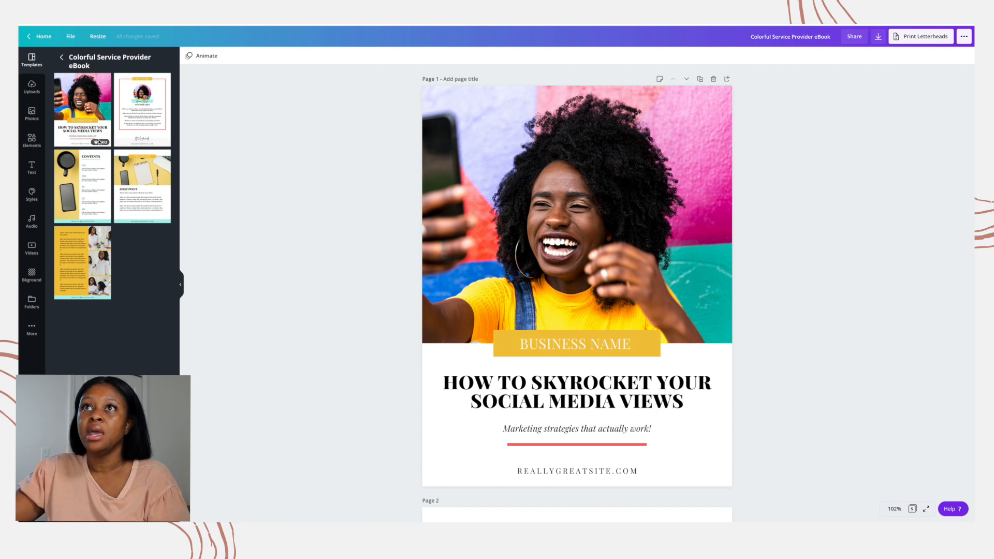
Leave the current template's page set and search the editor's template library for "ebook".
left_click(61, 56)
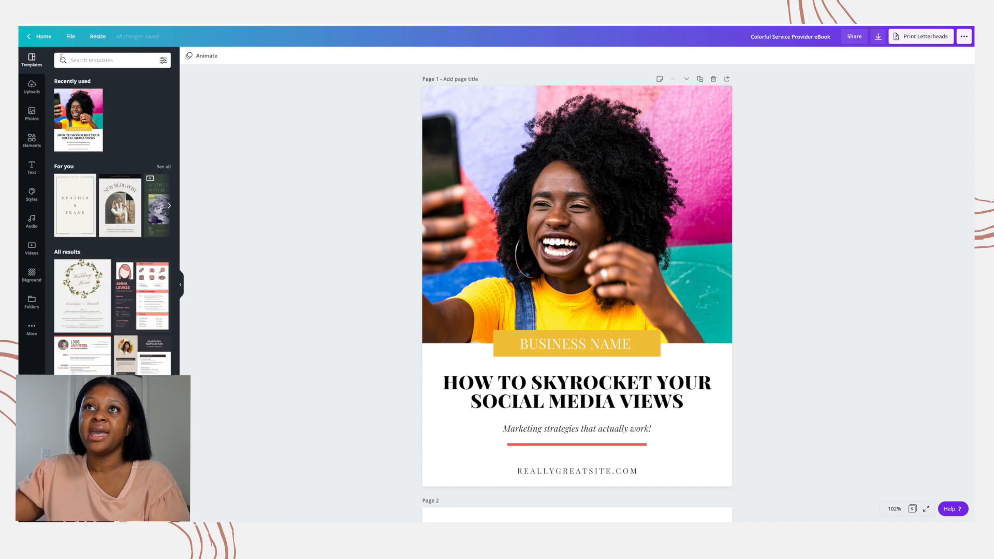
scroll(136, 252, "down", 1)
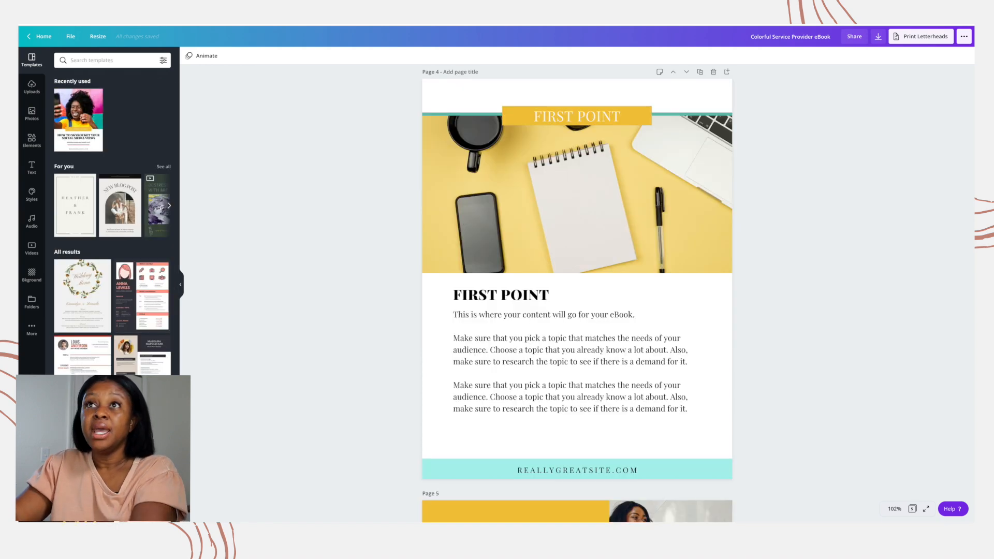
type("ebook")
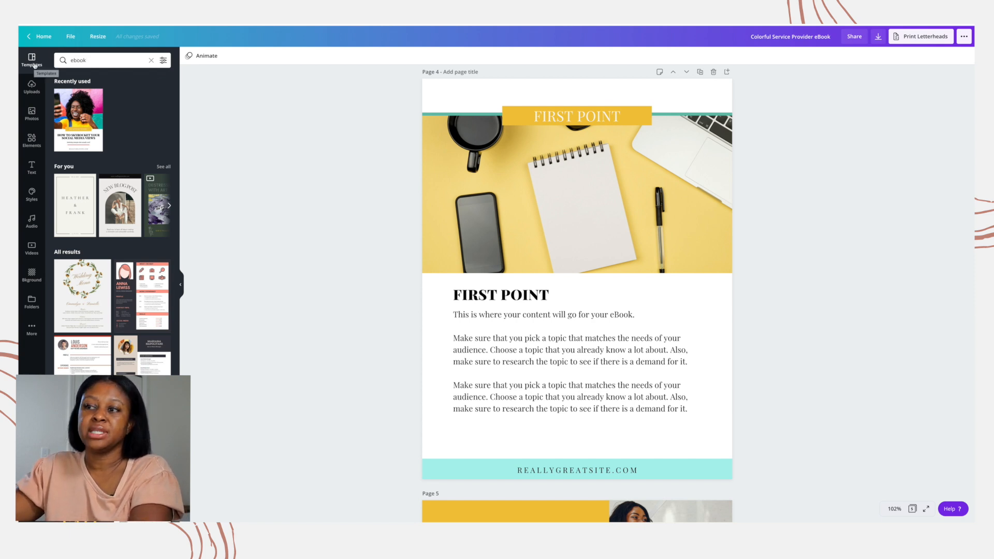
key("Return")
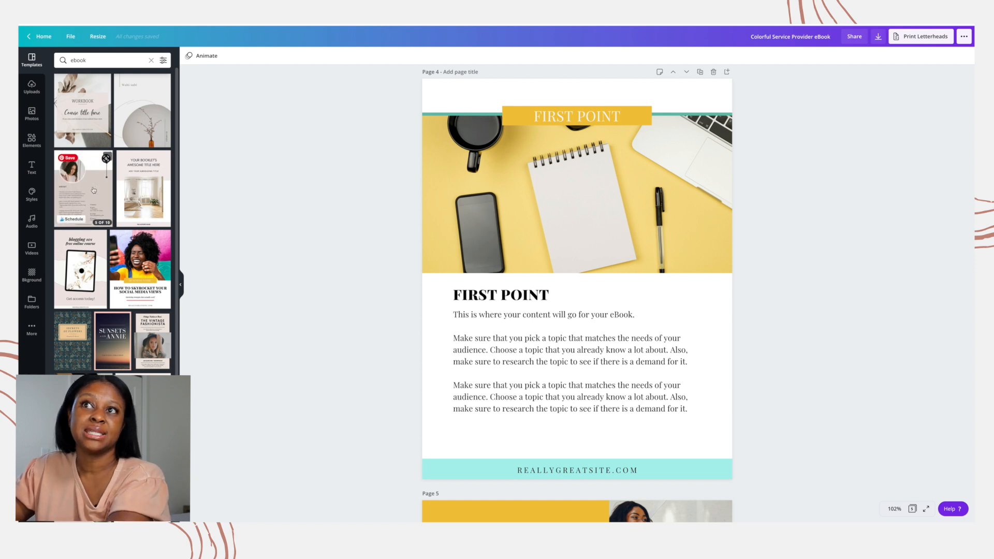
Apply all 5 pages of the White Pale Pink Navy Soft Workbook Ebook template to the design and return to the template results.
scroll(89, 212, "down", 1)
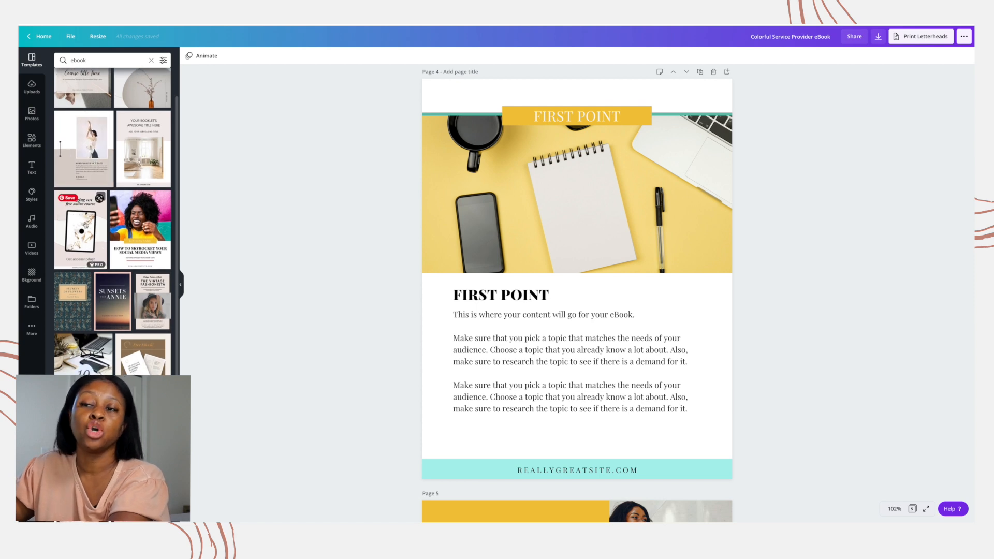
scroll(87, 223, "down", 1)
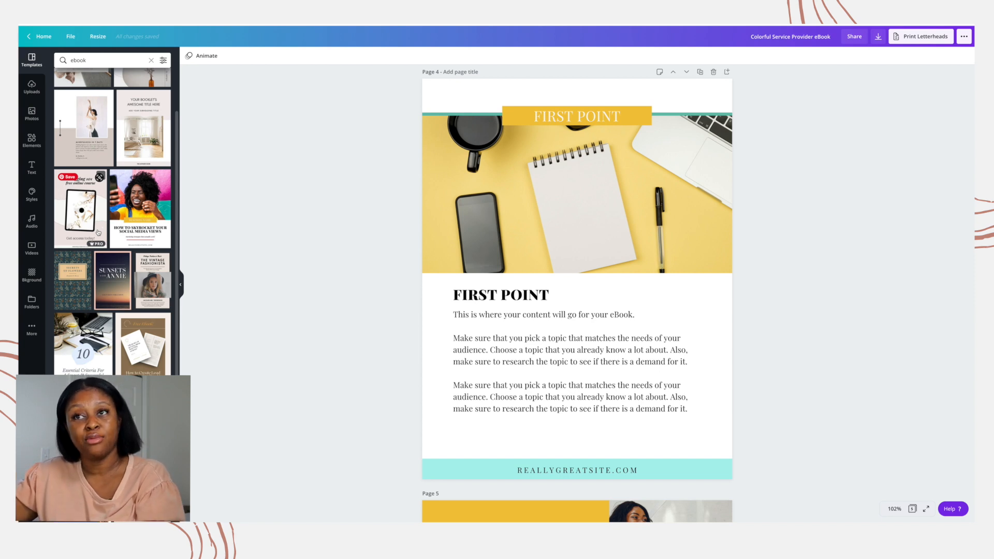
scroll(99, 235, "down", 4)
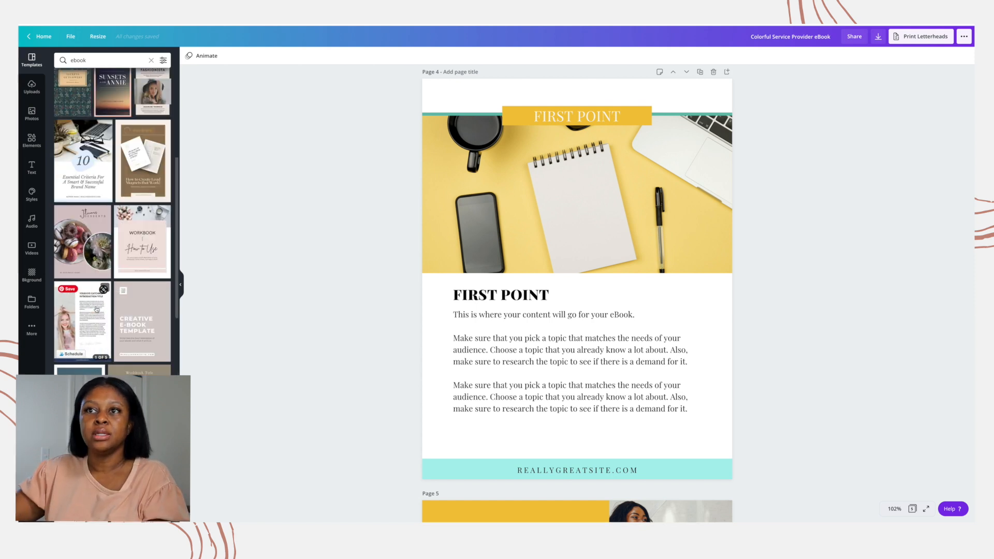
left_click(97, 309)
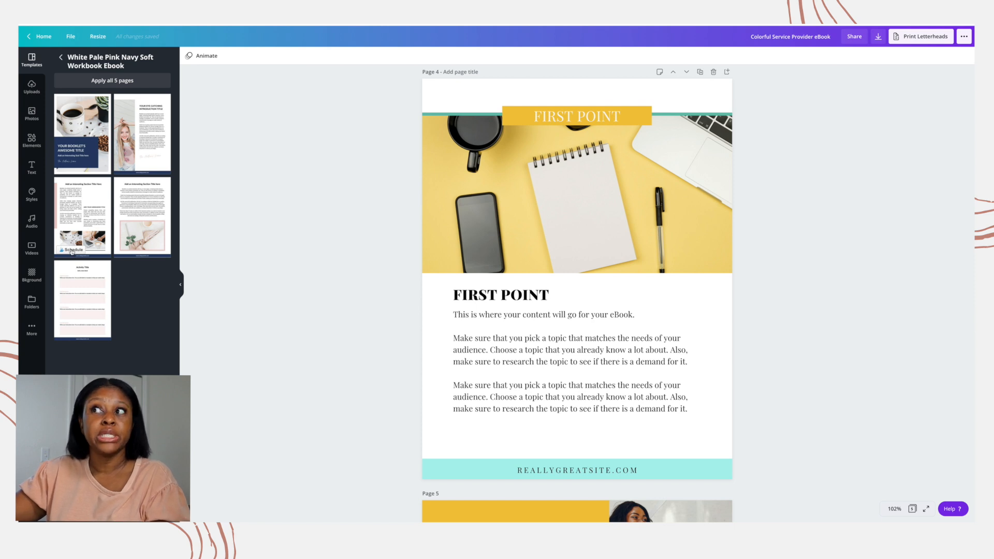
left_click(108, 82)
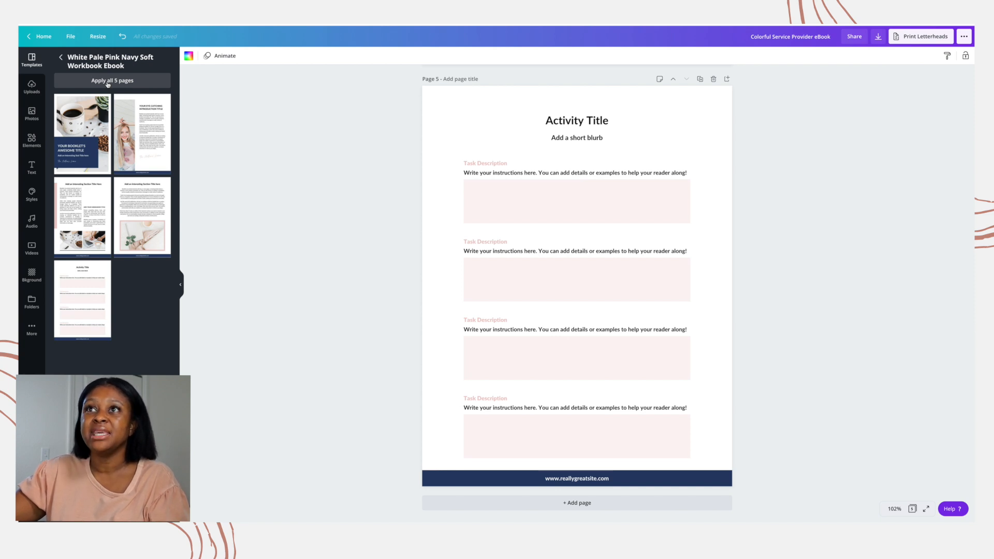
left_click(62, 59)
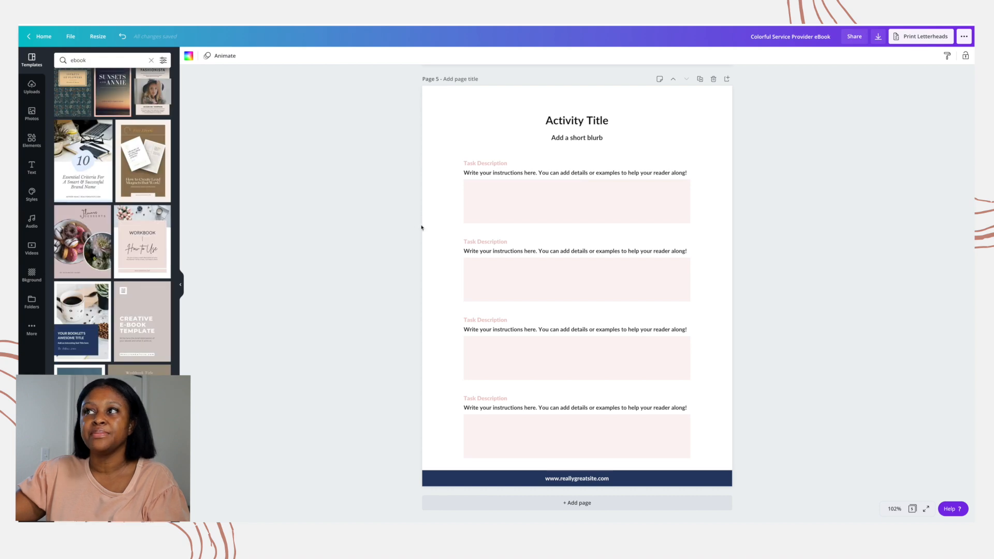
Replace the cover page's main title with "HOW TO CREATE AN EBOOK".
scroll(411, 228, "up", 20)
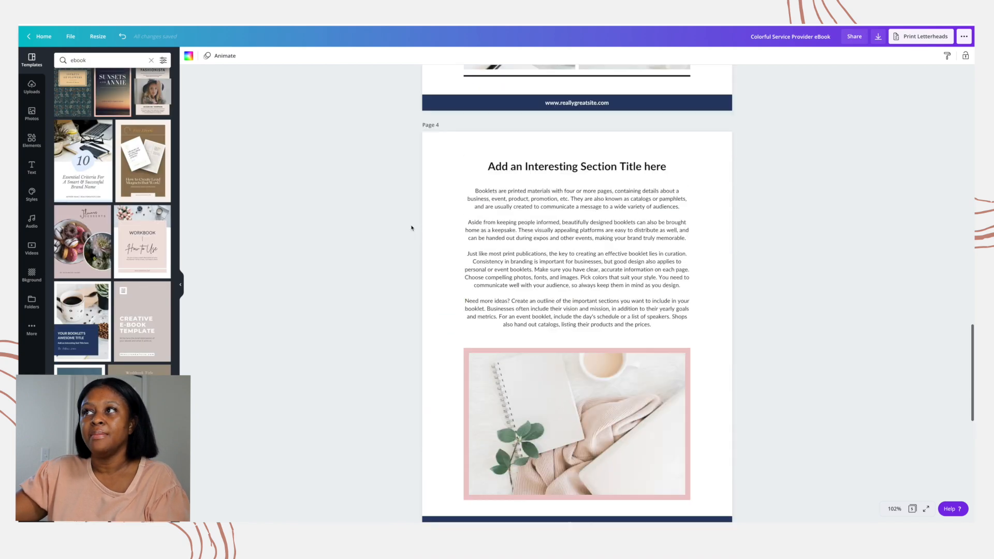
scroll(411, 228, "up", 10)
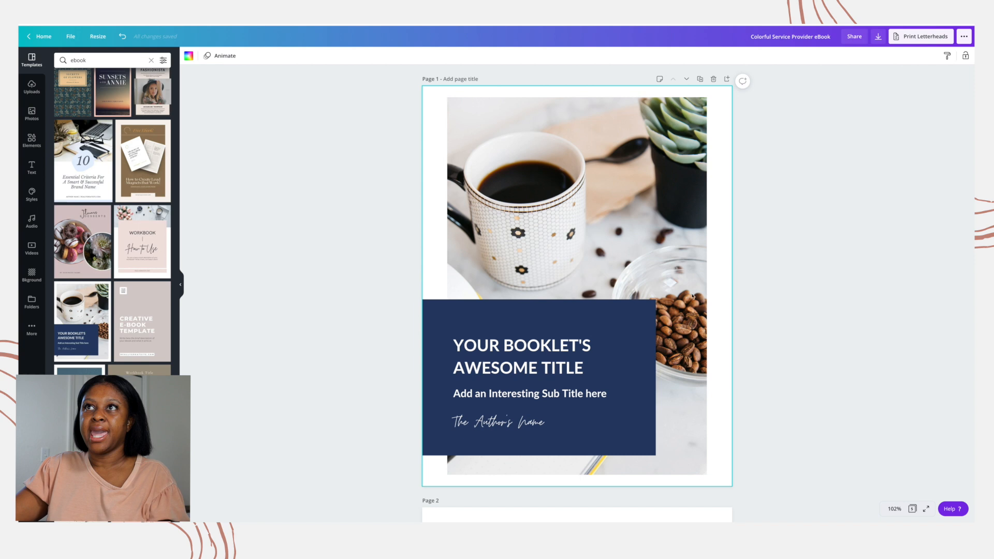
left_click(524, 362)
left_click(523, 363)
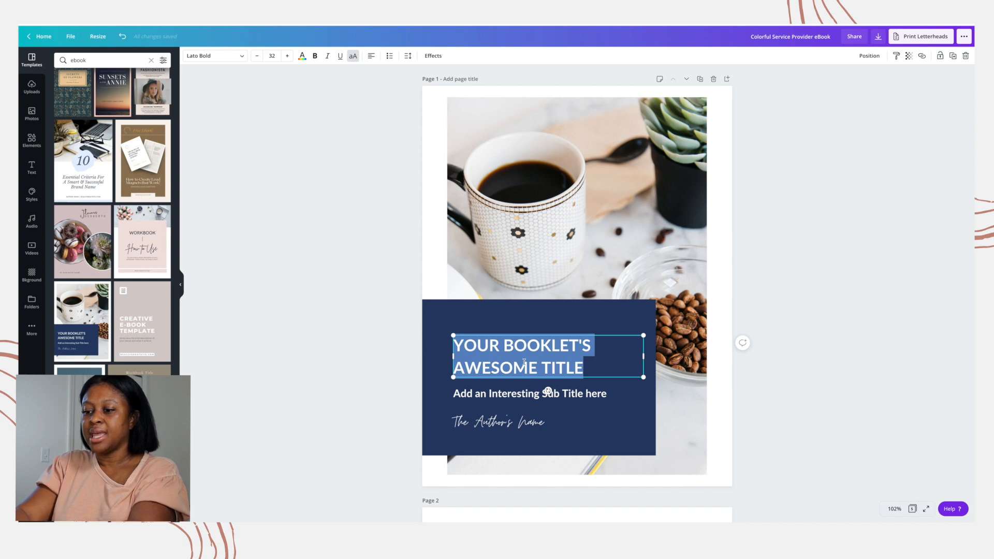
type("HOW TO CREATE AN")
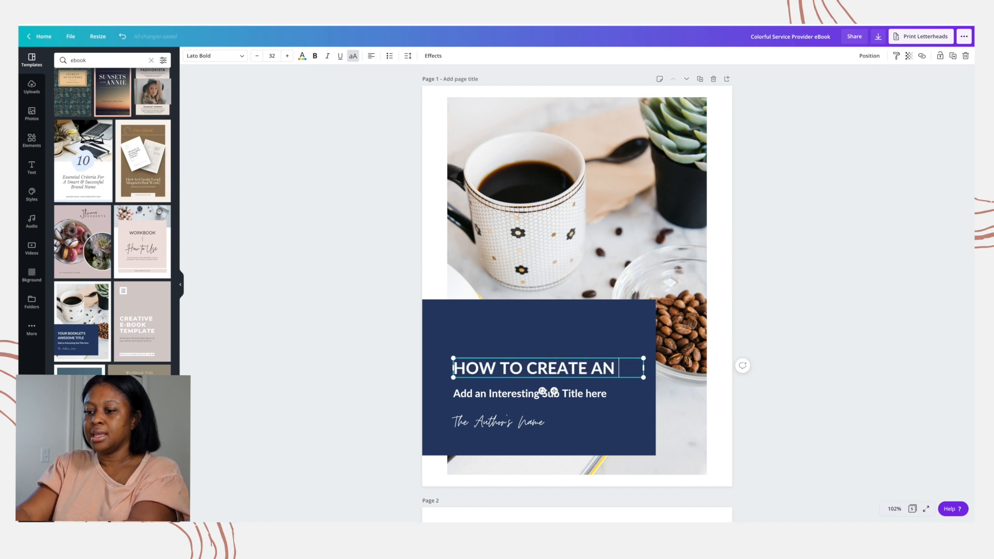
type(" EBOOK")
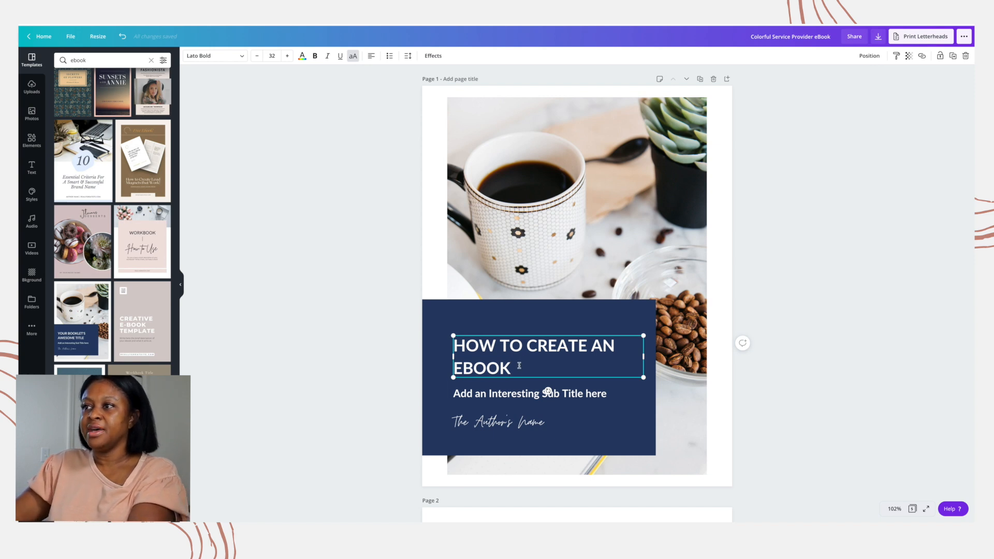
Try the Arimo font on the whole cover title and settle on Anton.
key("ctrl+a")
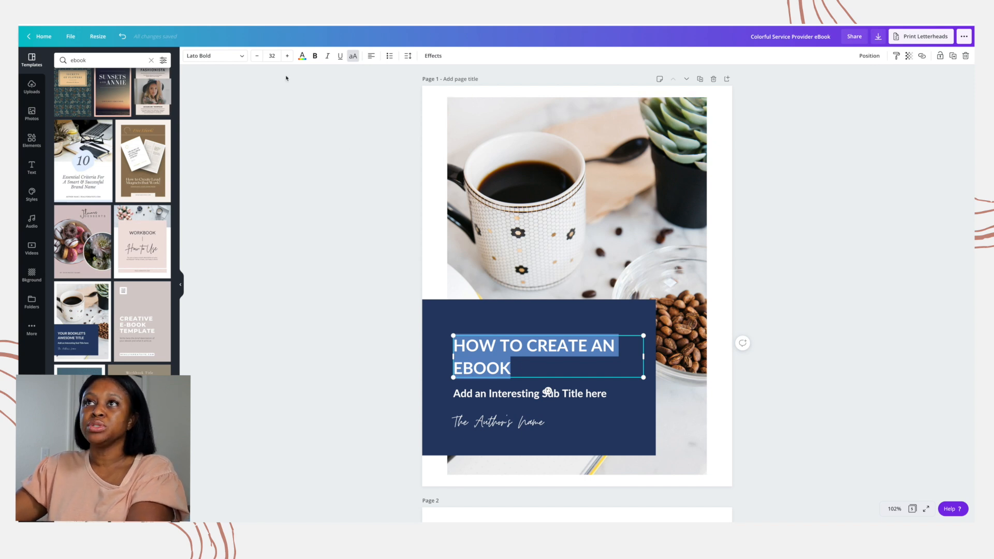
left_click(215, 56)
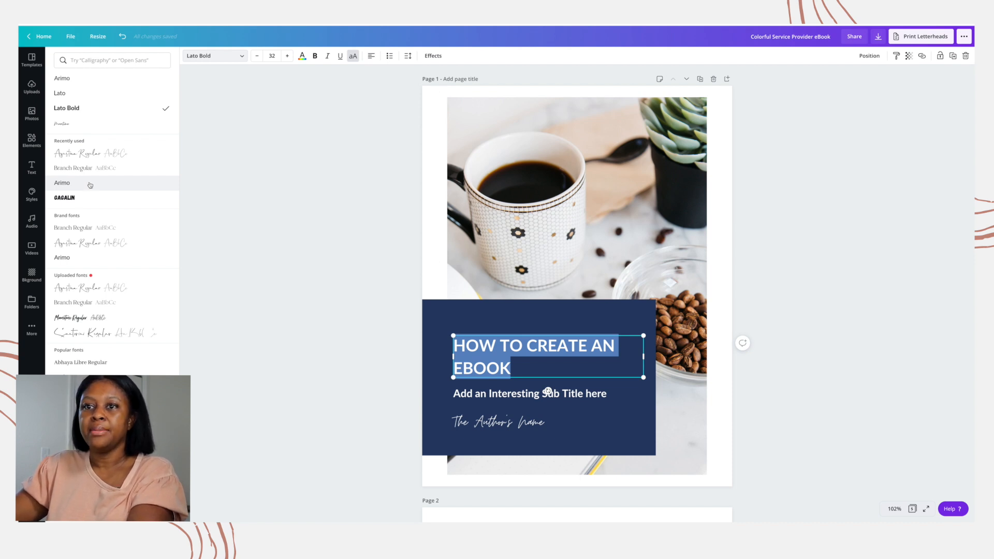
left_click(90, 184)
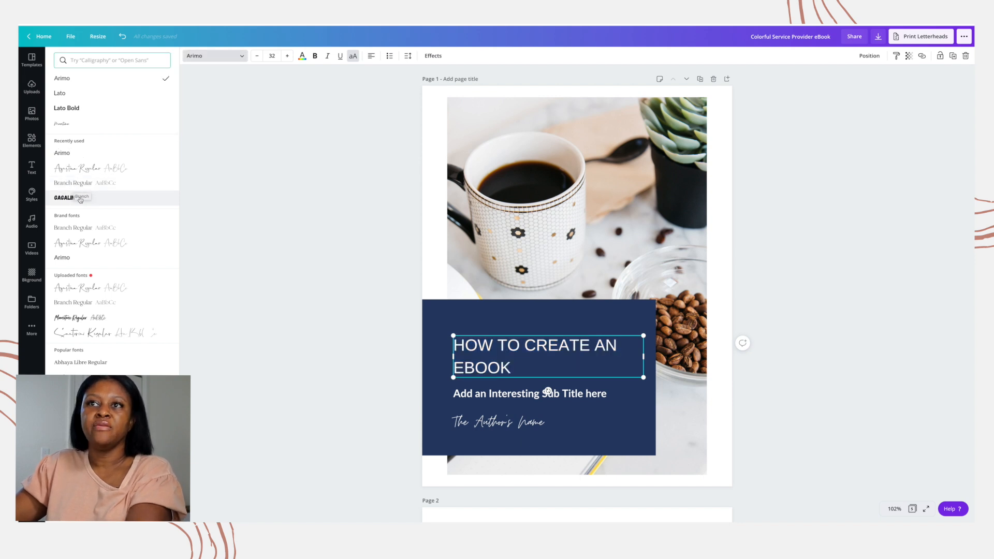
left_click(90, 393)
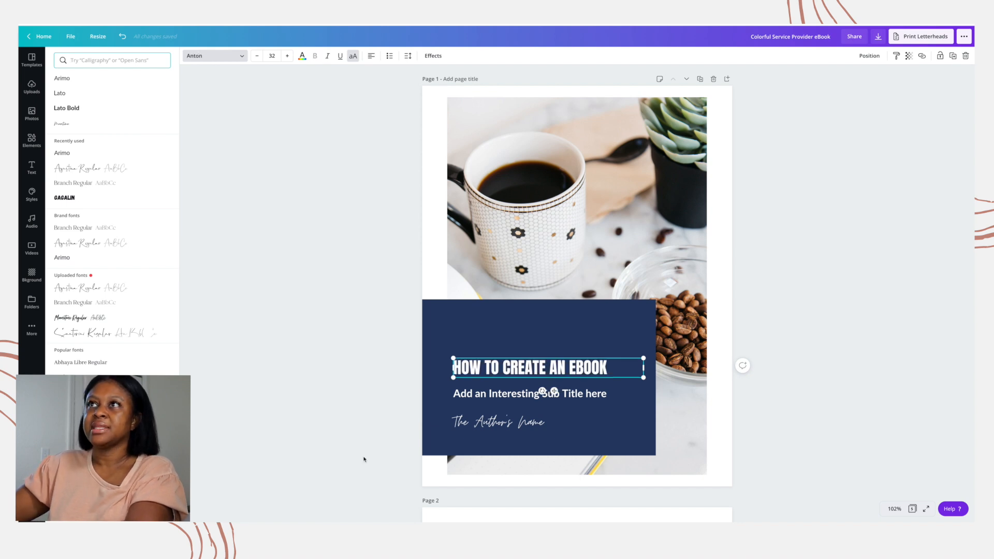
Enlarge the cover title to font size 37 and move it slightly down, closer to the subtitle.
triple_click(477, 369)
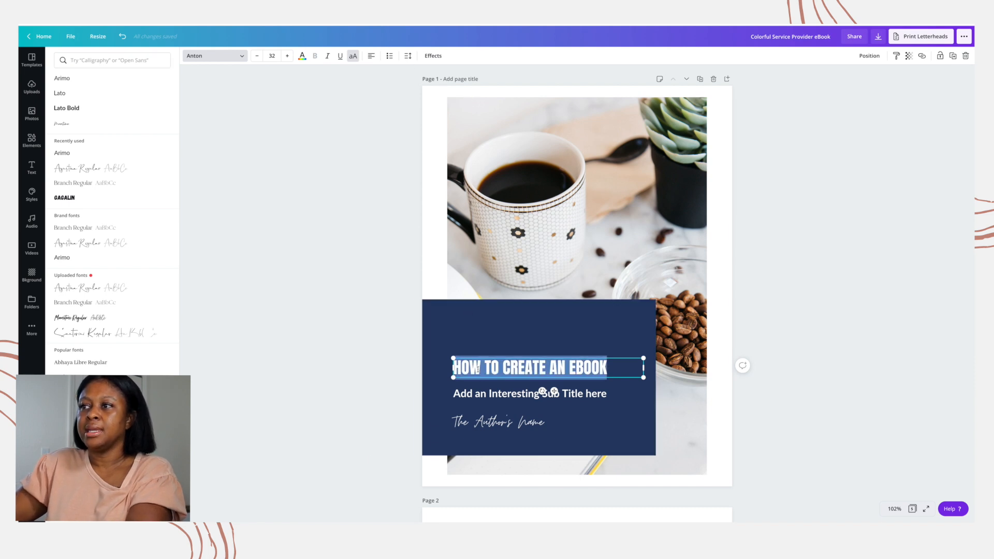
left_click(285, 56)
left_click(286, 57)
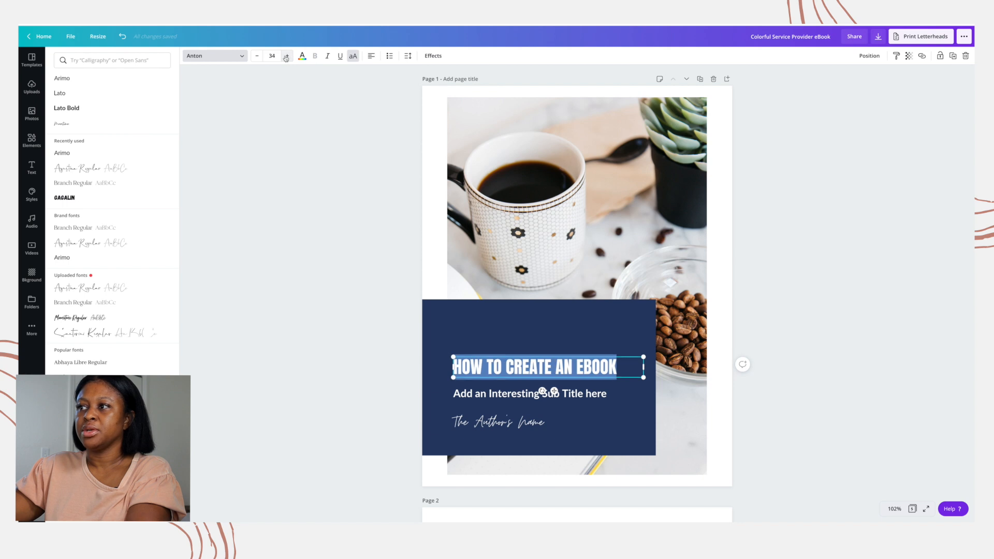
left_click(286, 57)
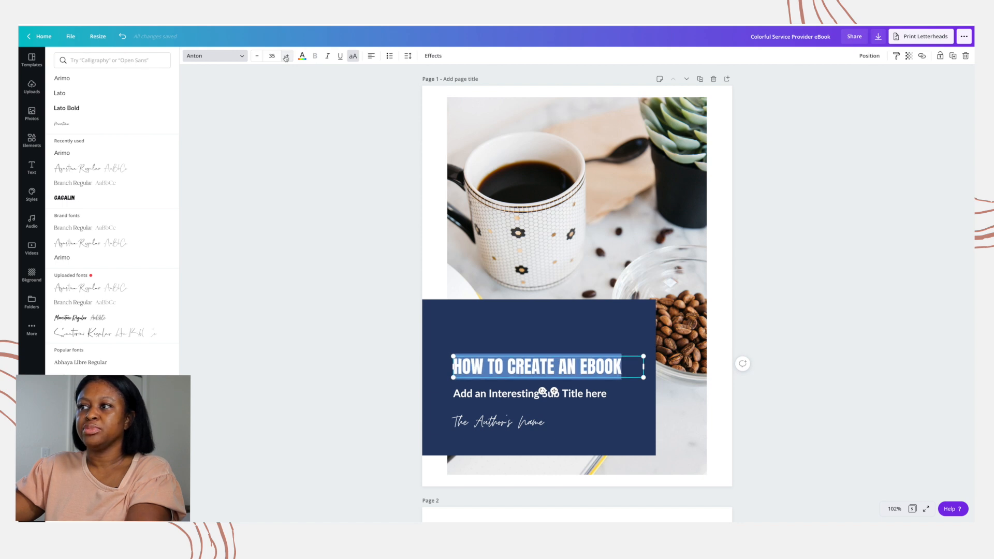
left_click(285, 57)
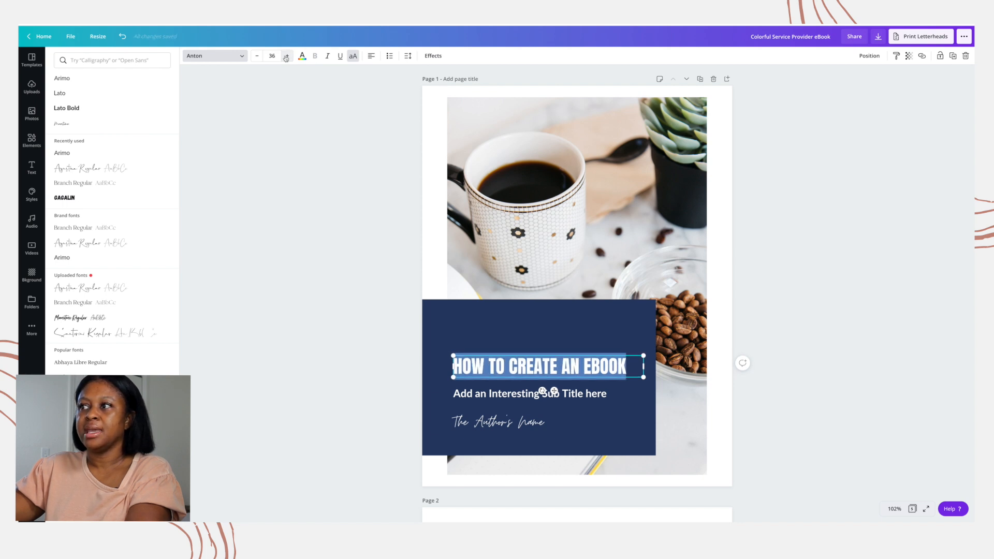
left_click(285, 56)
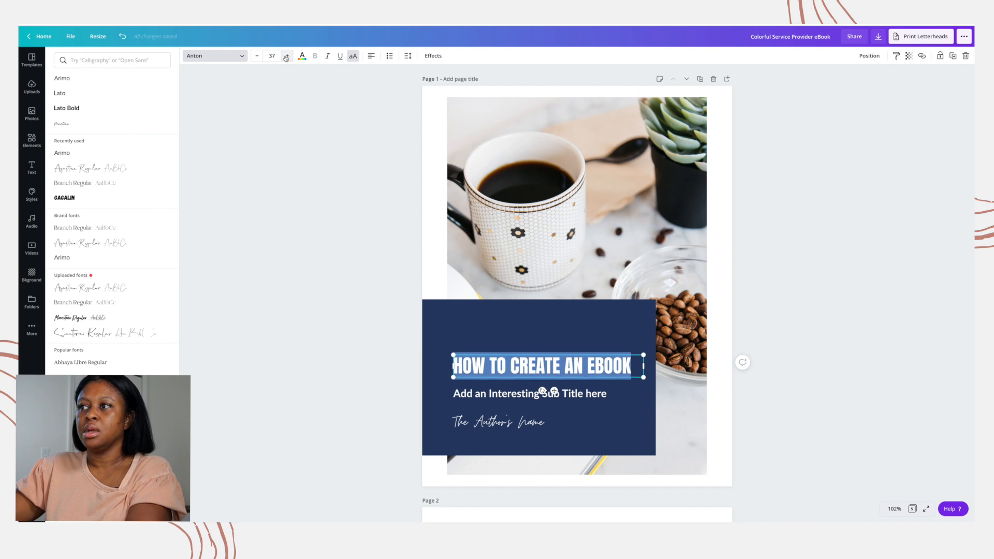
left_click(806, 371)
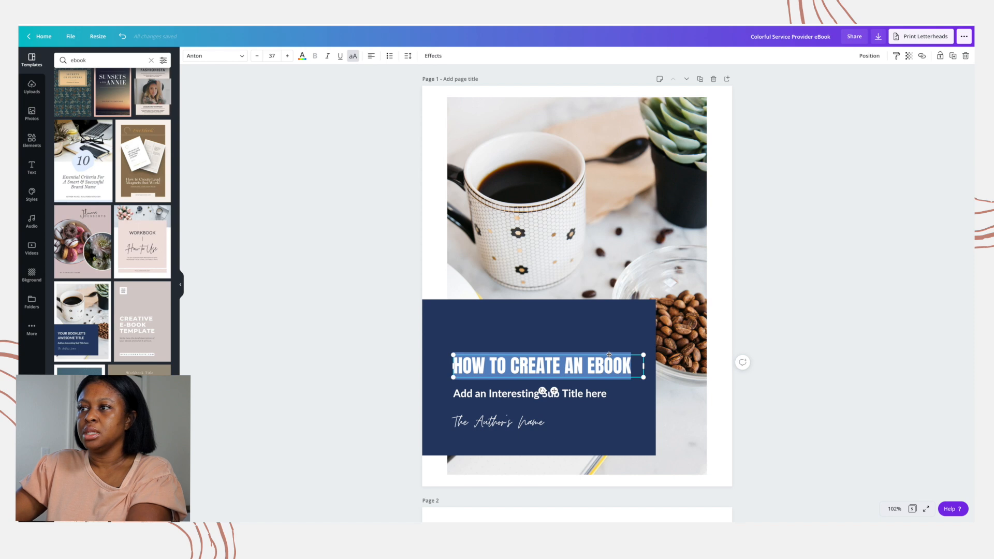
left_click_drag(609, 354, 606, 358)
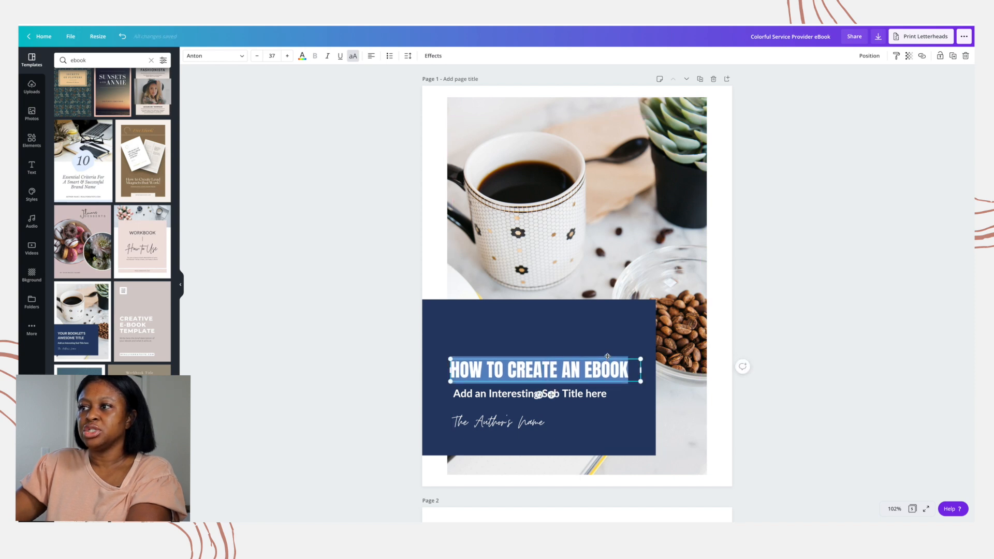
Change the cover subtitle to "in one weekend!" and replace the author placeholder with "by" and the author's full name.
double_click(588, 395)
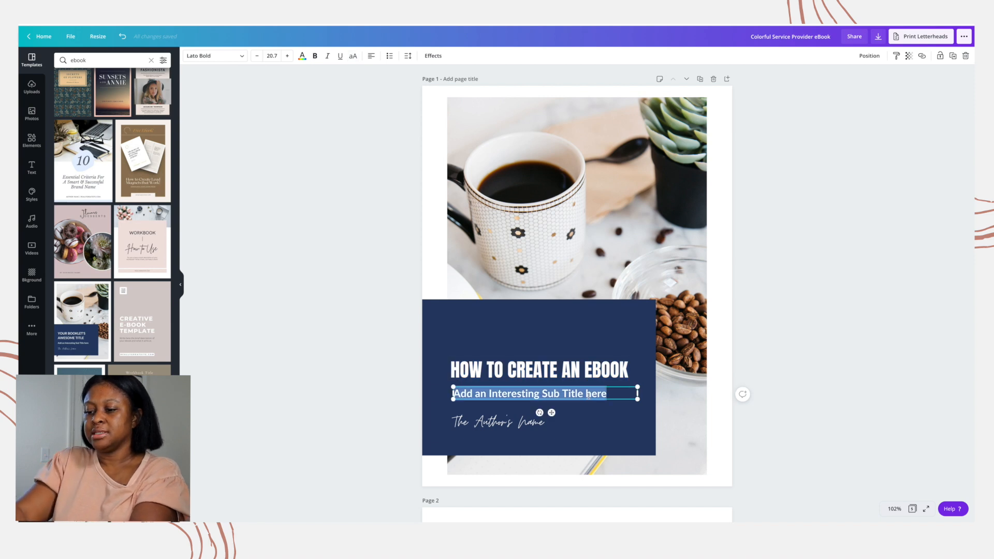
type("in one weekend !")
scroll(519, 393, "down", 1)
double_click(519, 382)
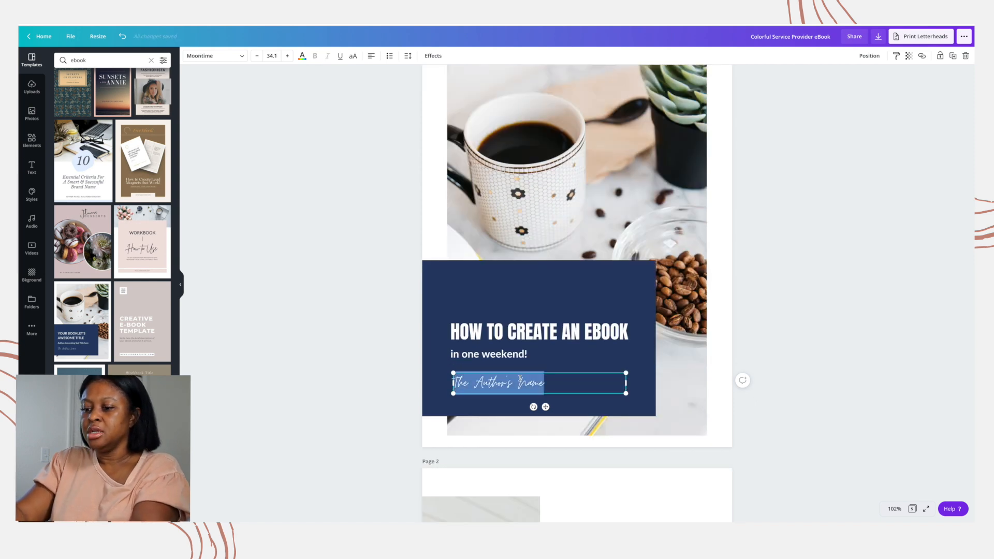
type("by Nakisha Wynn")
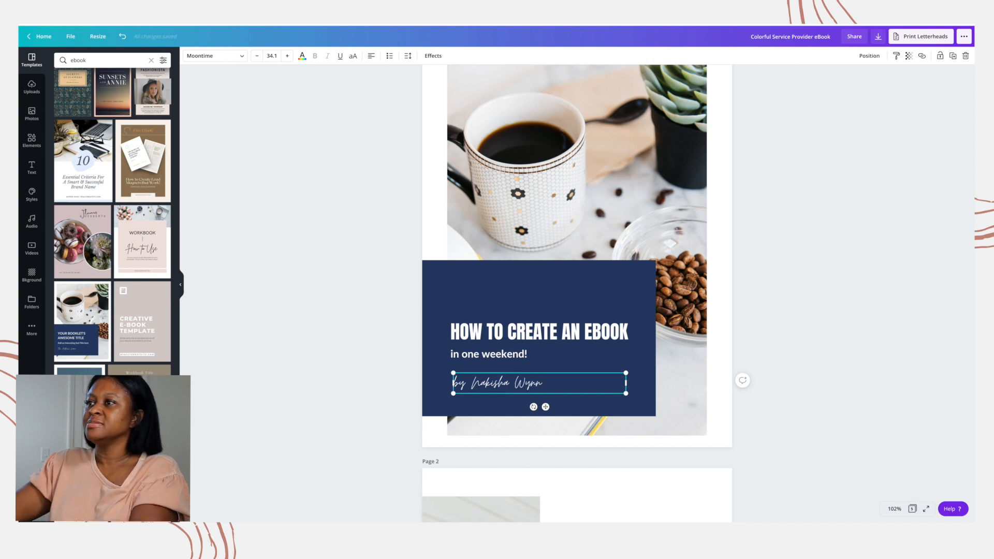
left_click(800, 310)
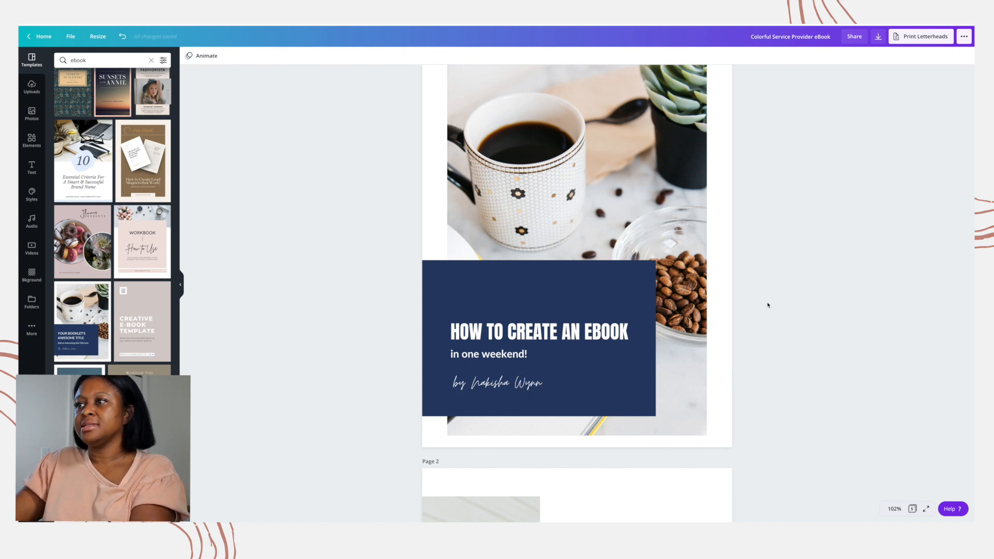
Move the cover subtitle and the author line slightly up, aligning both with the title's left edge.
left_click(516, 342)
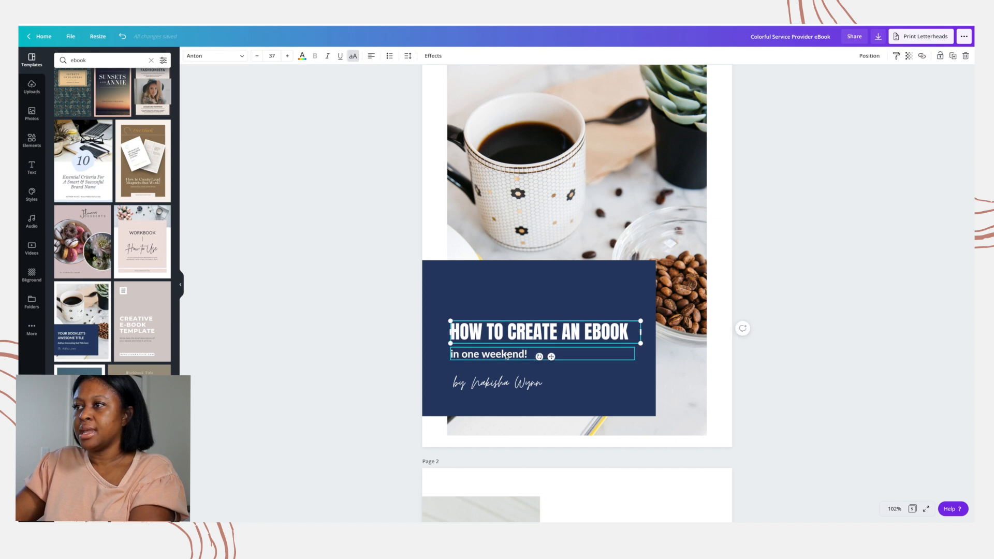
left_click(507, 355)
left_click_drag(508, 356, 507, 352)
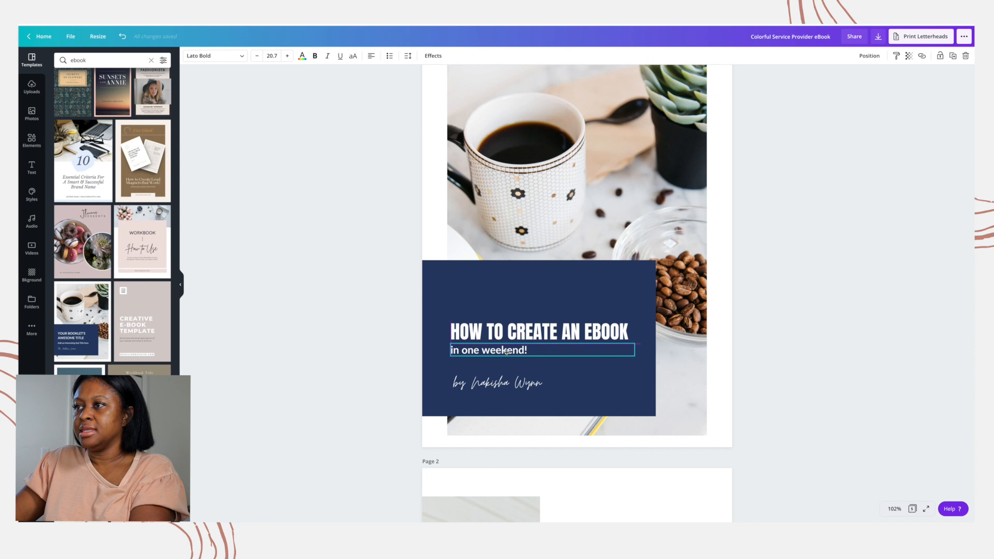
left_click_drag(498, 379, 495, 375)
left_click(370, 350)
Recolor the navy rectangle behind the cover text with the dark red brand color and lower its top edge closer to the title.
left_click(492, 303)
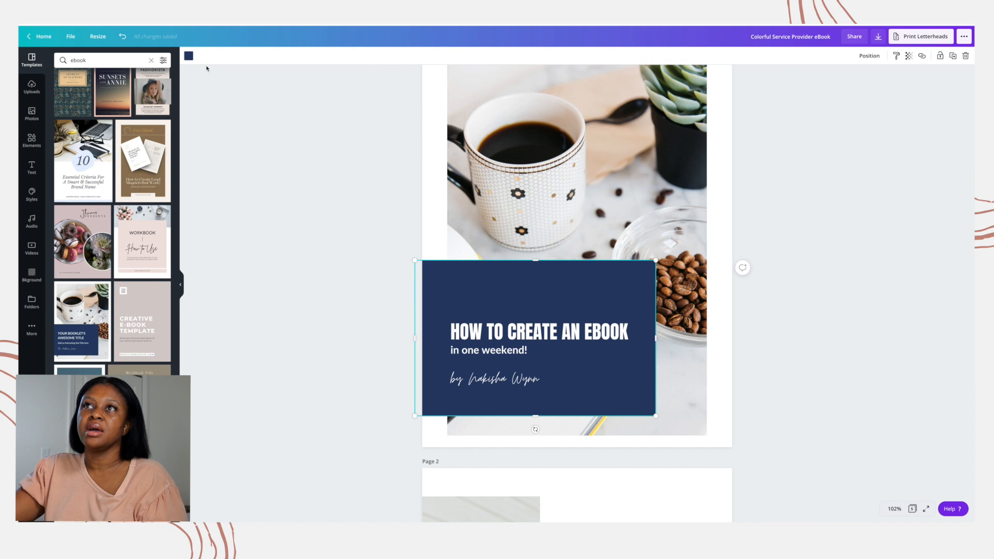
left_click(188, 56)
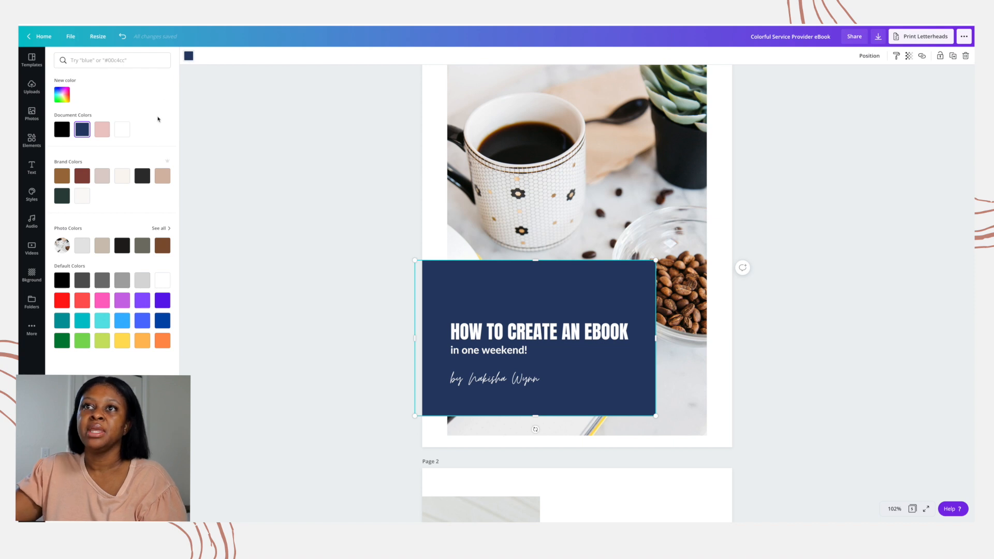
left_click(82, 176)
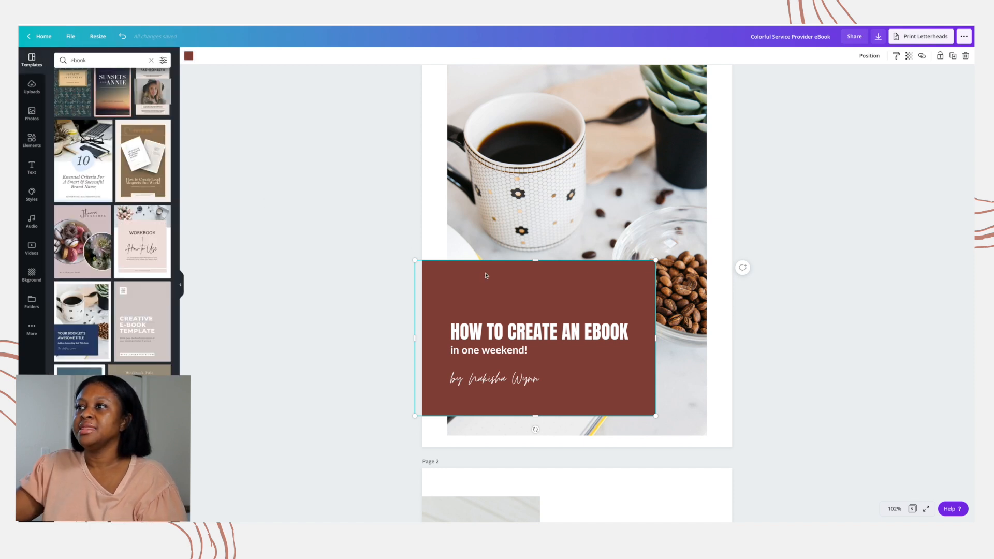
left_click_drag(537, 263, 530, 295)
left_click(403, 265)
scroll(403, 263, "down", 1)
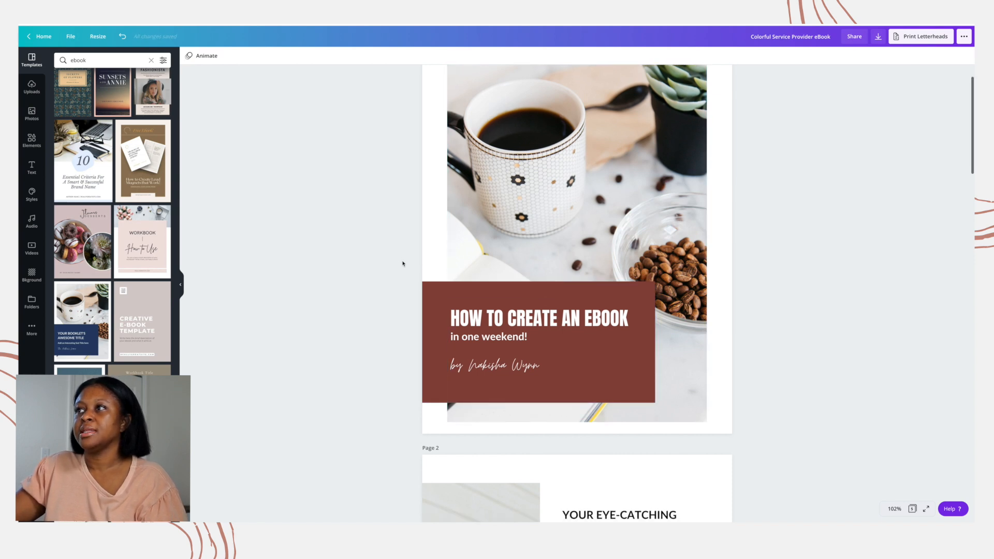
scroll(402, 262, "up", 2)
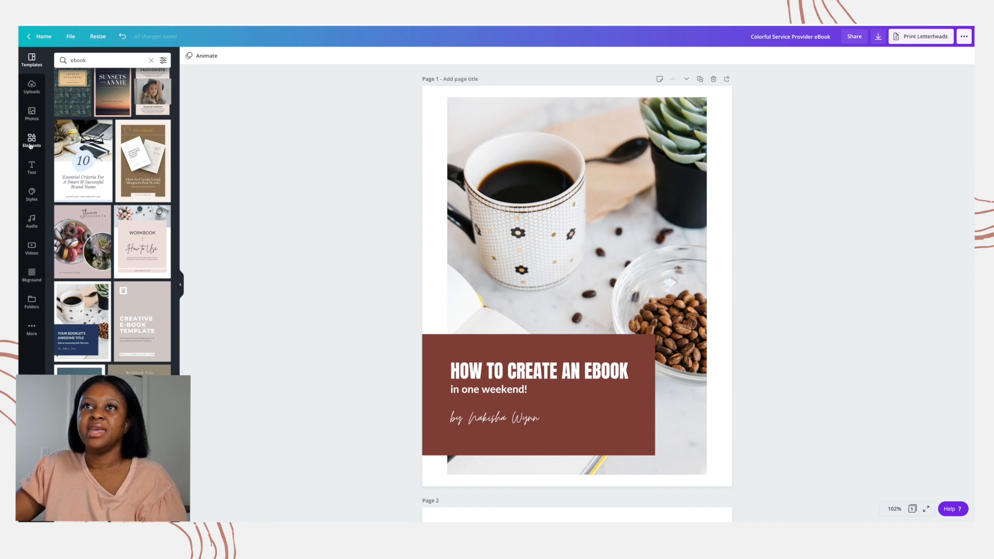
Search the photo library for "desktop".
left_click(34, 118)
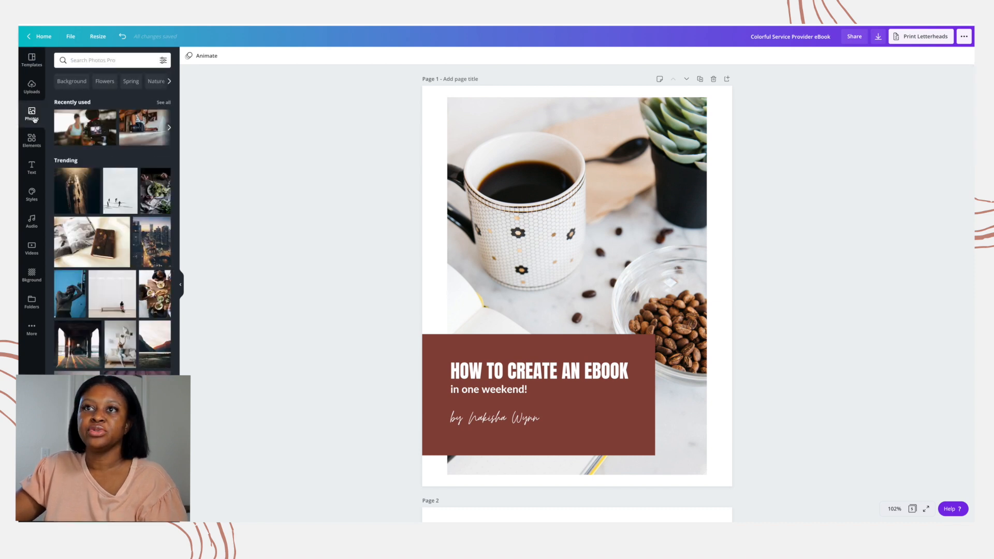
left_click(88, 61)
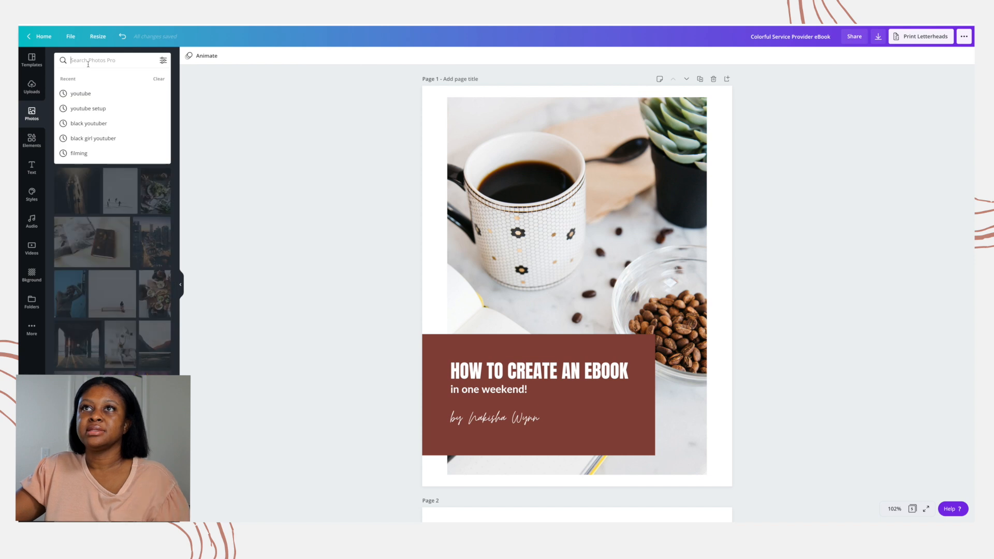
type("desktop")
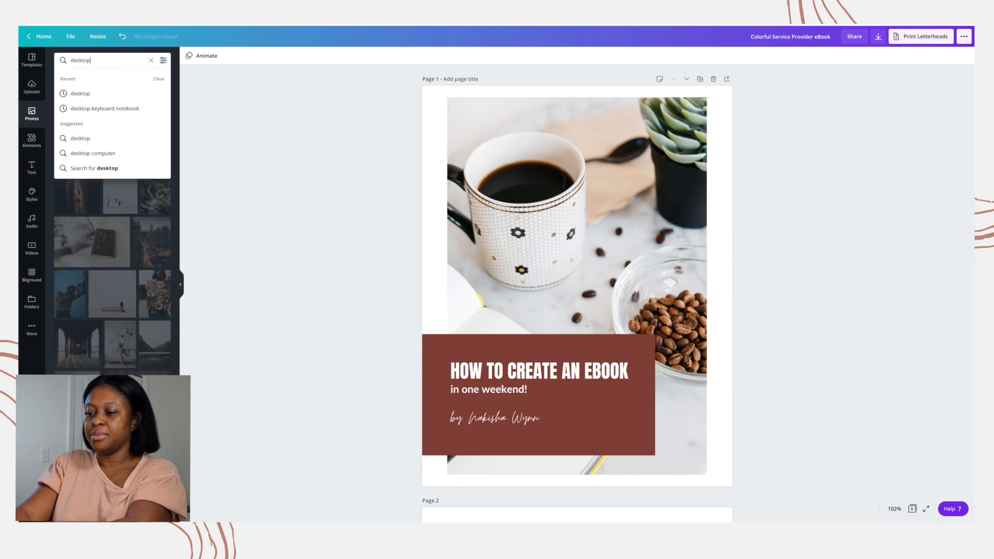
key("Return")
Add the white desk flat-lay photo with the dotted notebook, glasses, gold pens and smartwatch to the cover page.
scroll(121, 263, "down", 1)
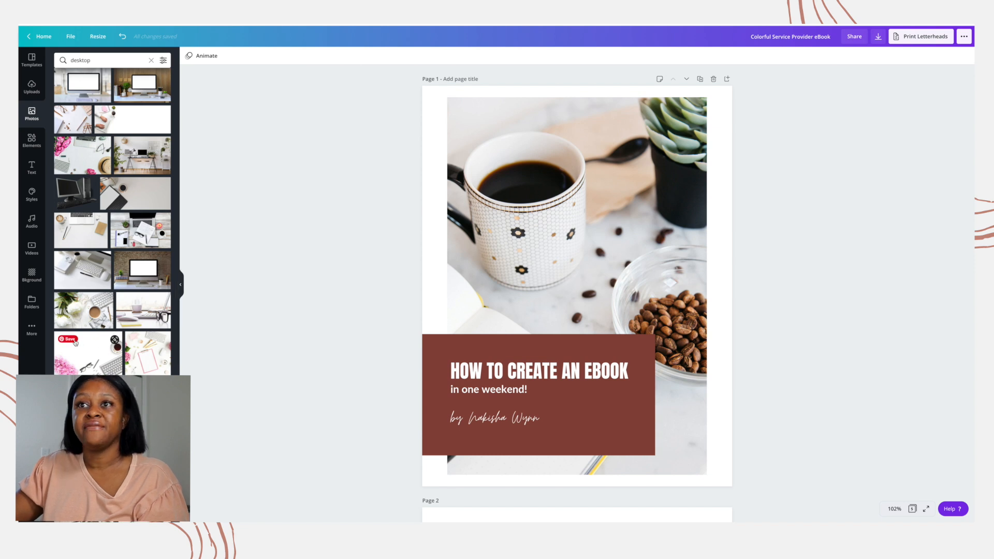
scroll(78, 341, "down", 4)
scroll(83, 339, "down", 1)
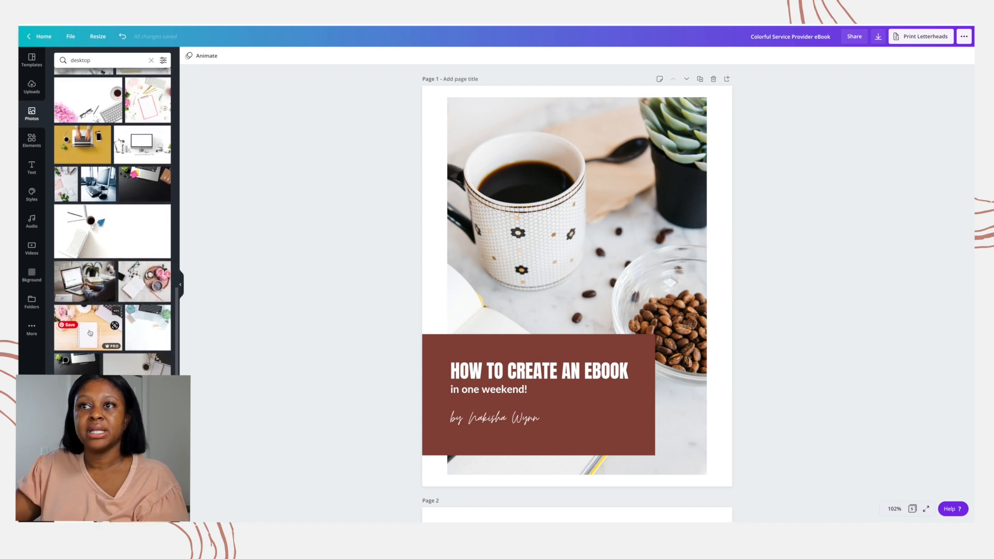
scroll(90, 332, "down", 1)
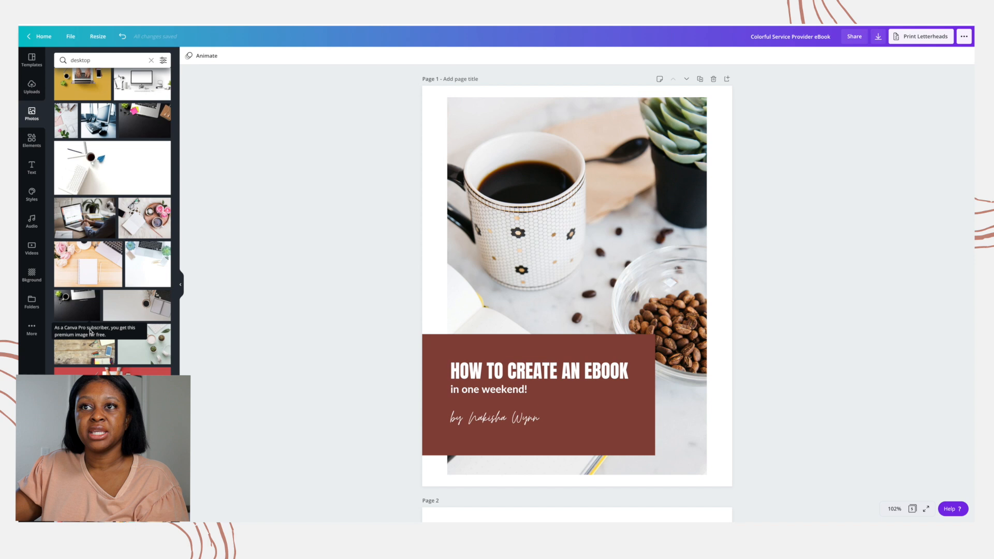
scroll(90, 333, "down", 4)
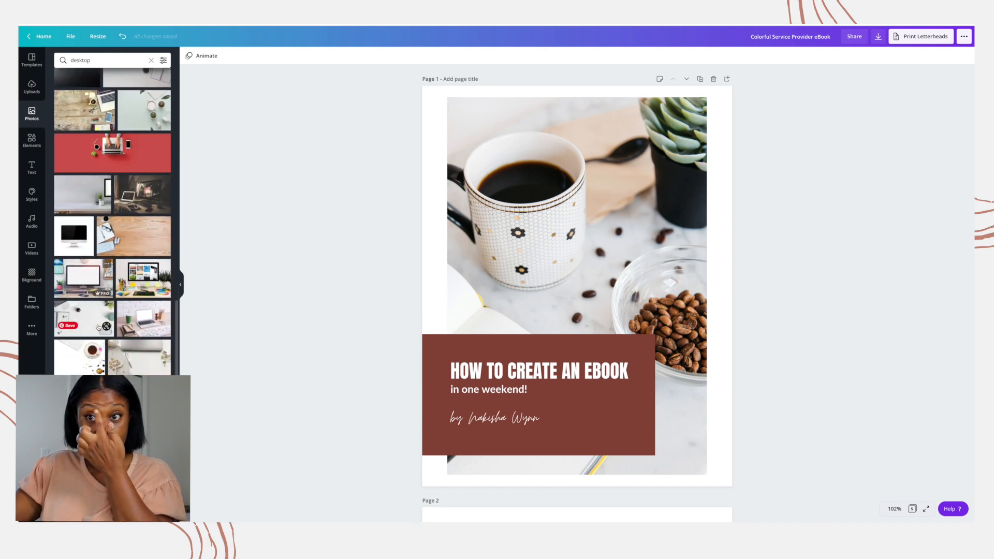
scroll(99, 327, "down", 1)
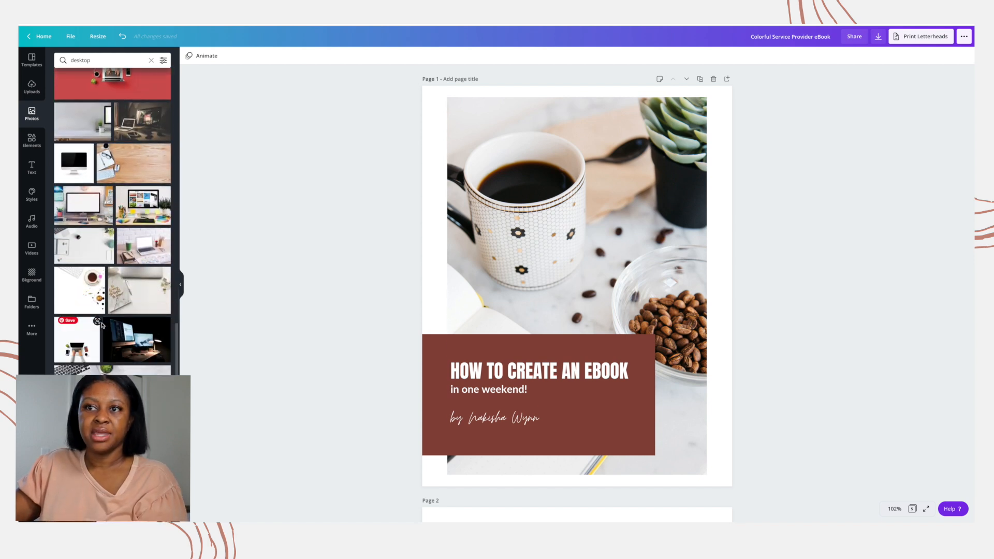
scroll(104, 324, "down", 3)
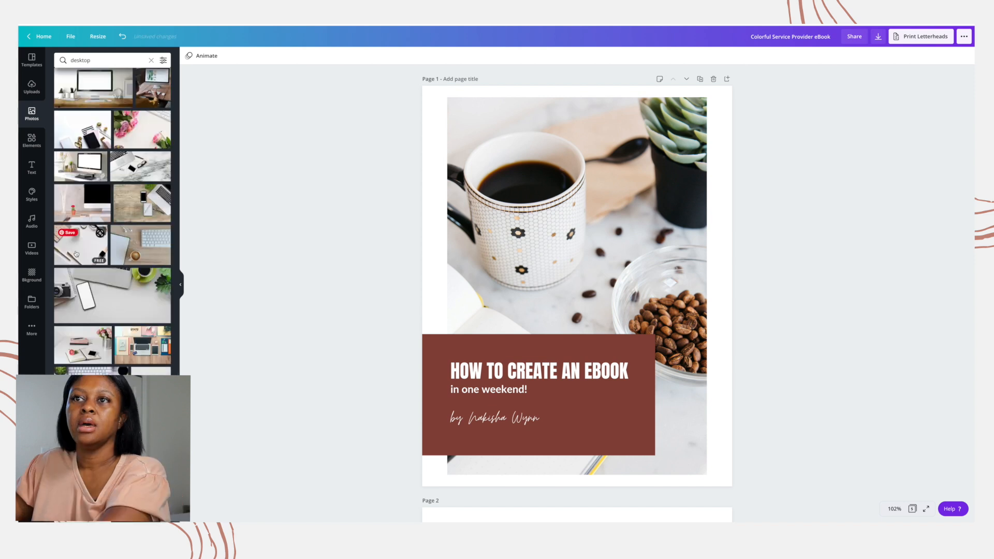
left_click(76, 254)
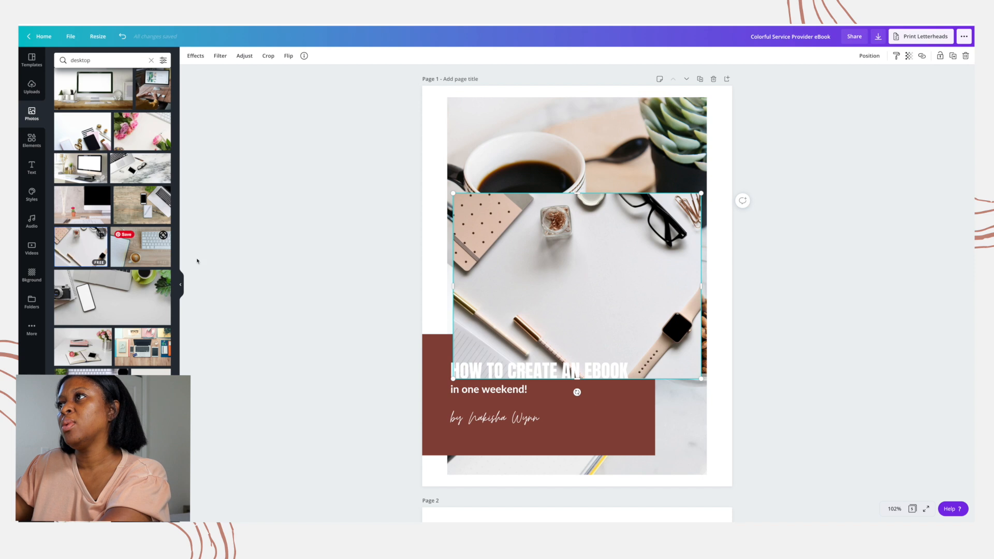
Rotate the desk photo 90° counterclockwise to portrait and enlarge it to cover the coffee photo, leaving a white margin around it.
scroll(543, 269, "down", 1)
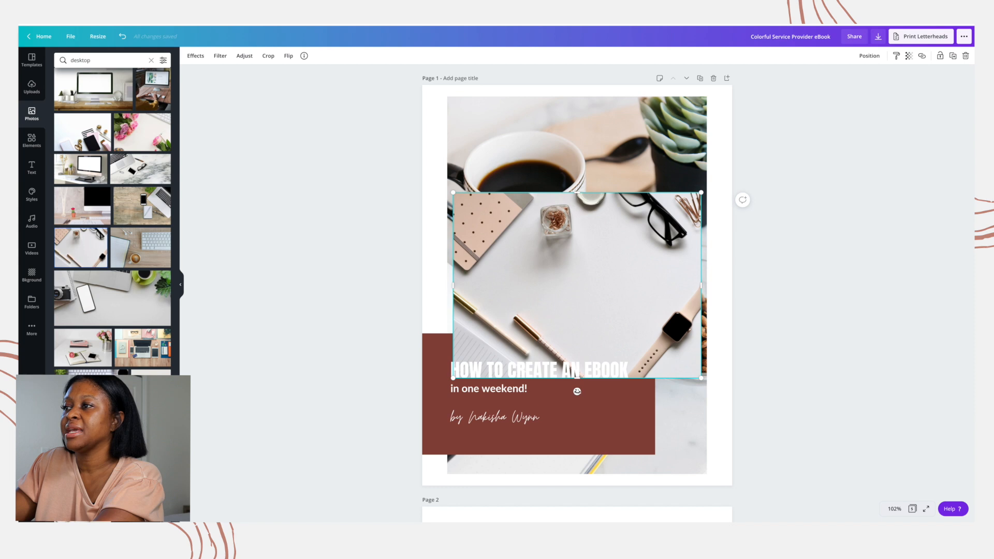
left_click_drag(577, 391, 640, 293)
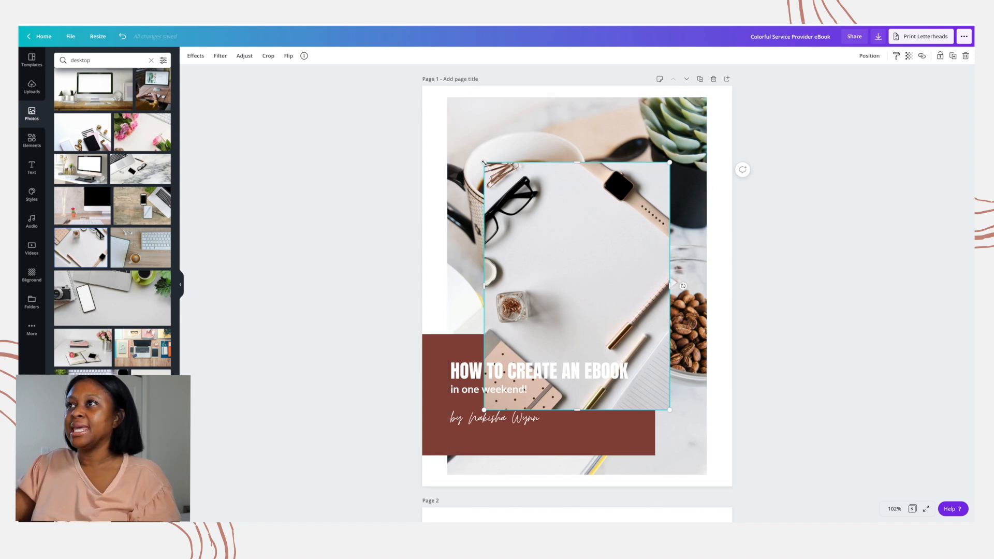
left_click_drag(483, 162, 449, 117)
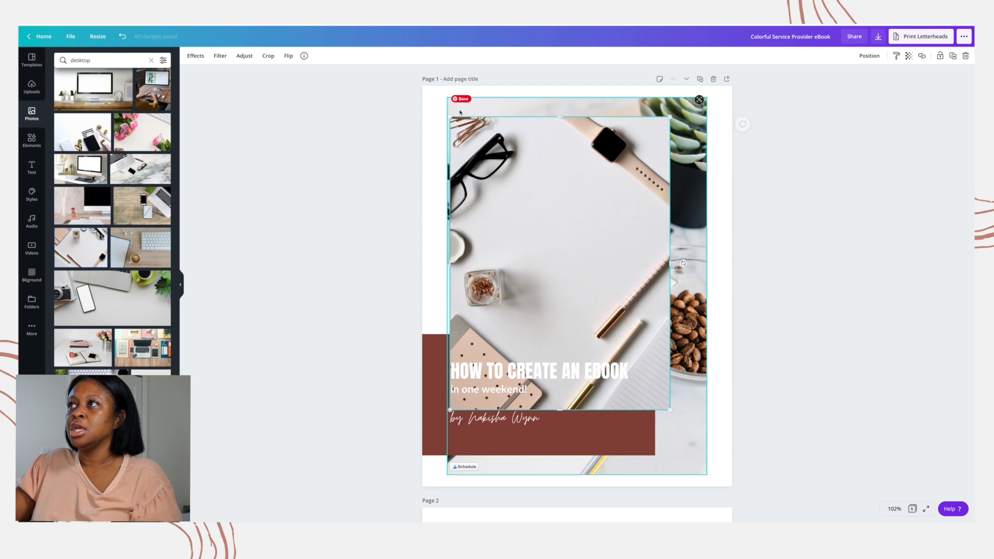
left_click_drag(668, 117, 684, 97)
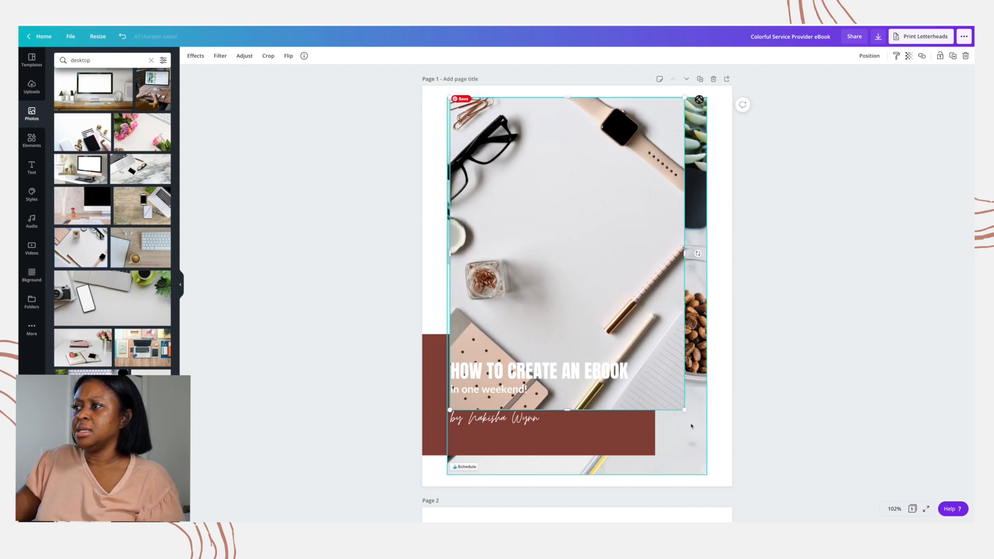
left_click_drag(684, 409, 702, 466)
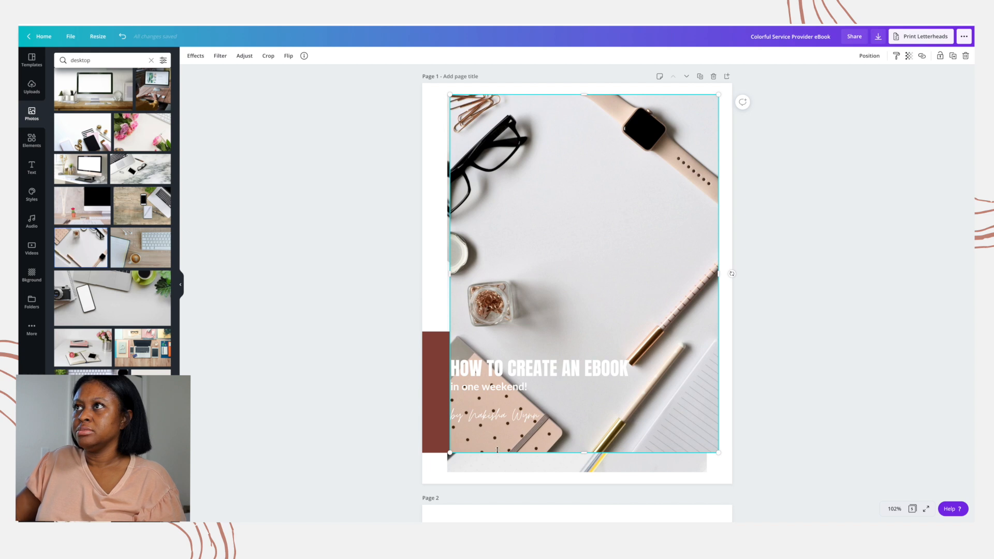
left_click_drag(449, 453, 434, 472)
left_click(775, 420)
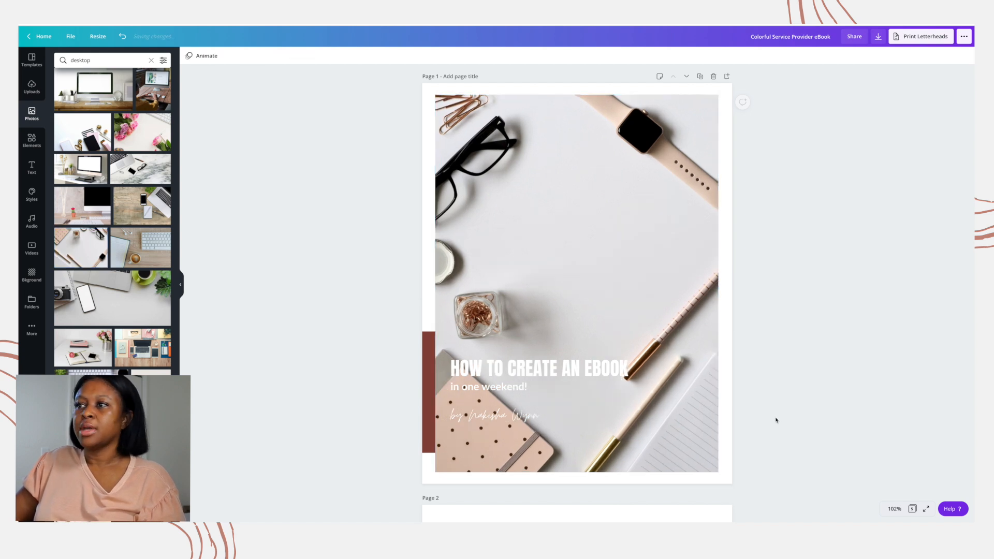
Duplicate the cover page to keep a second copy of it directly below.
scroll(774, 418, "down", 1)
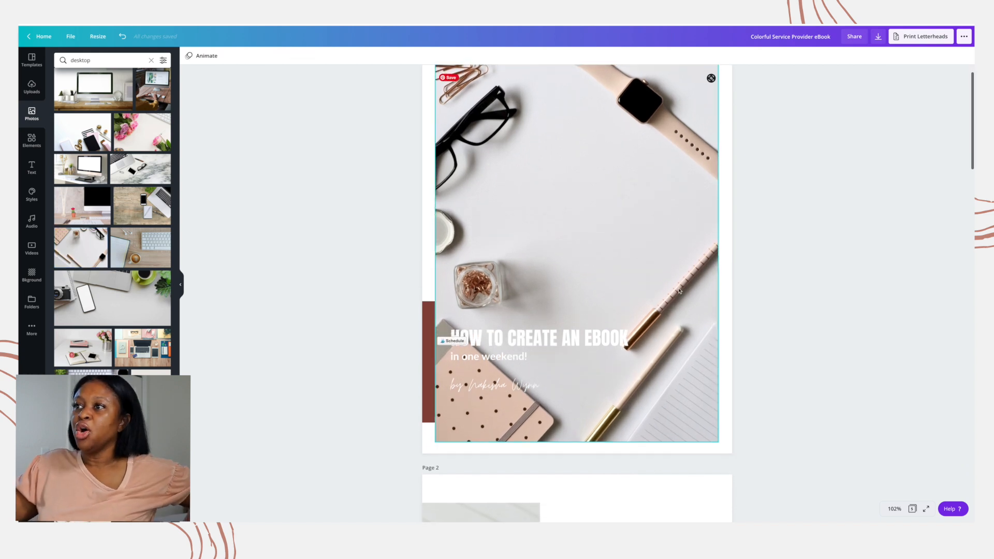
scroll(673, 296, "up", 1)
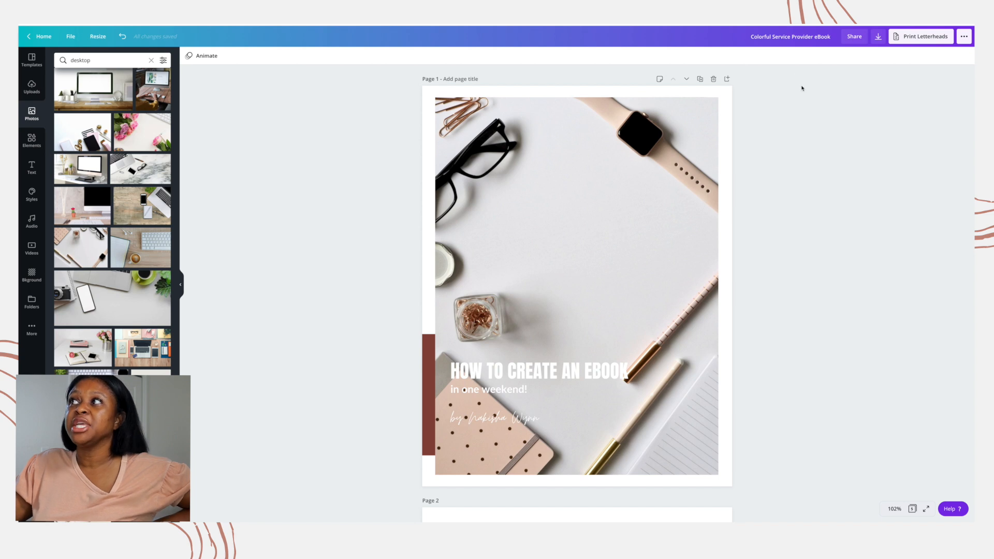
left_click(700, 79)
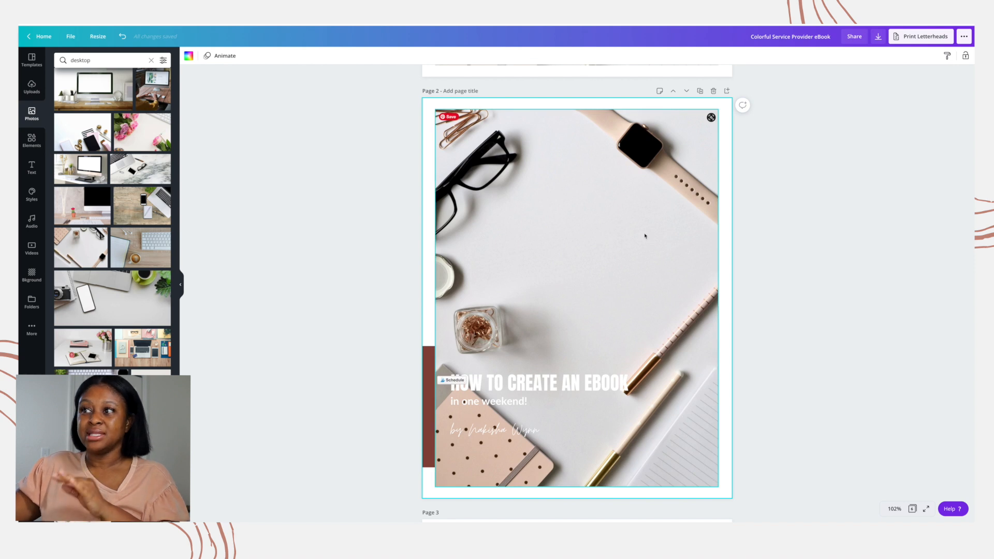
scroll(584, 241, "down", 2)
scroll(584, 241, "up", 7)
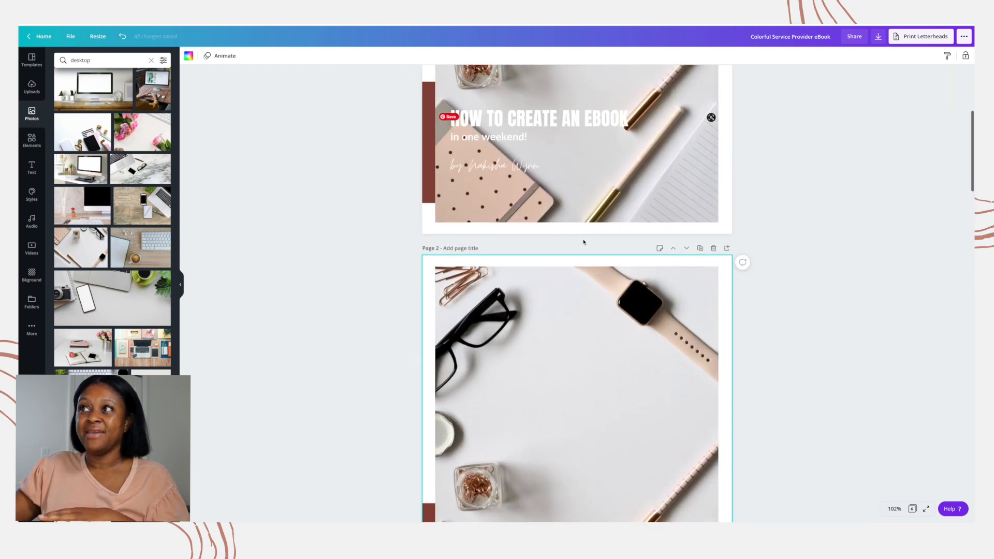
scroll(584, 241, "up", 3)
Send the desk photo on page 1 backward, behind the dark red rectangle and the cover text.
left_click(584, 241)
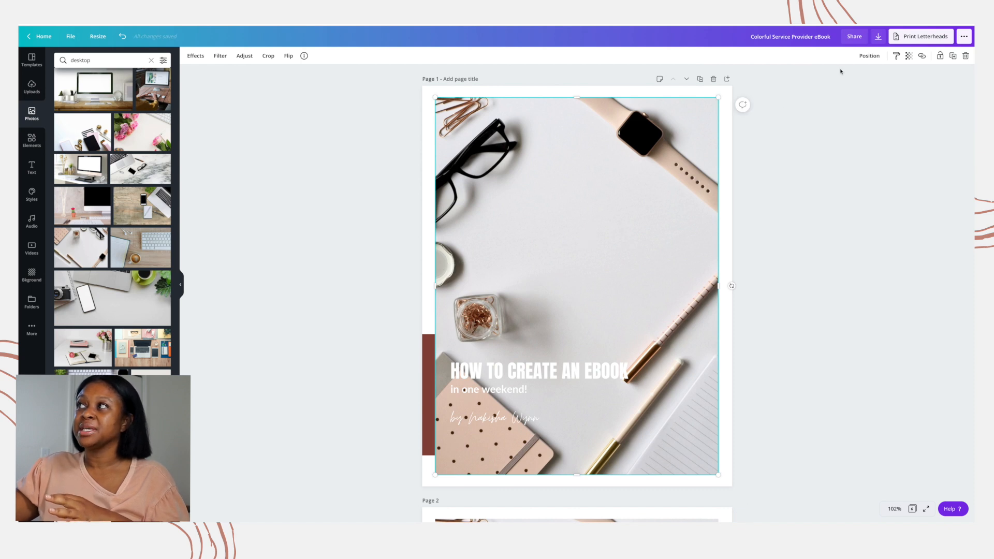
left_click(869, 56)
left_click(847, 79)
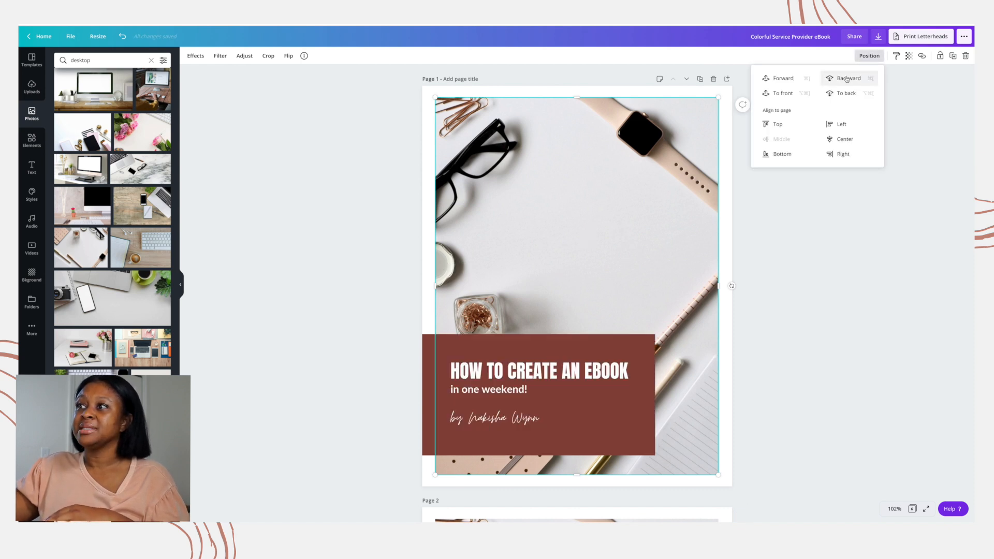
left_click(848, 229)
left_click(849, 229)
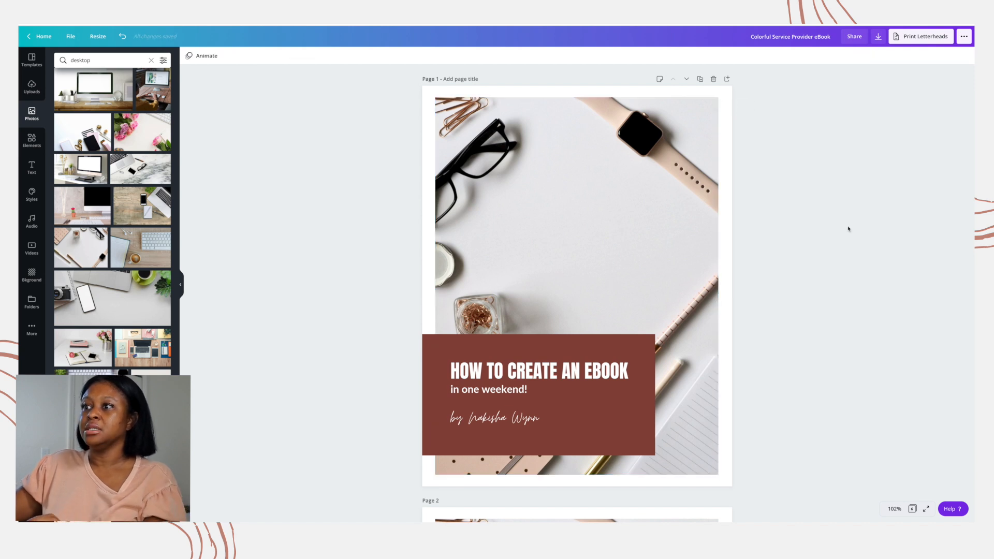
Widen the page 1 desk photo slightly at its right edge to even out the white side margins.
left_click(686, 224)
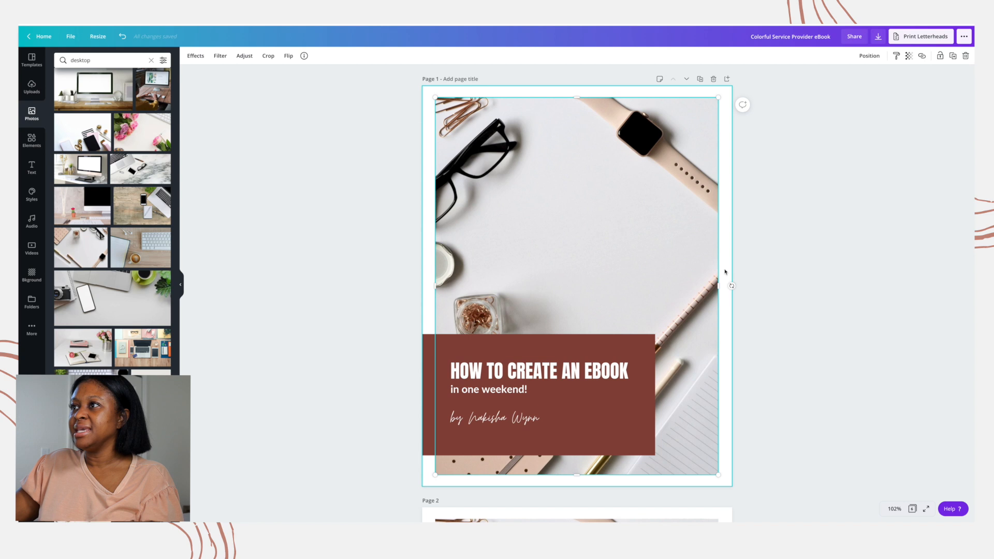
left_click_drag(719, 285, 720, 284)
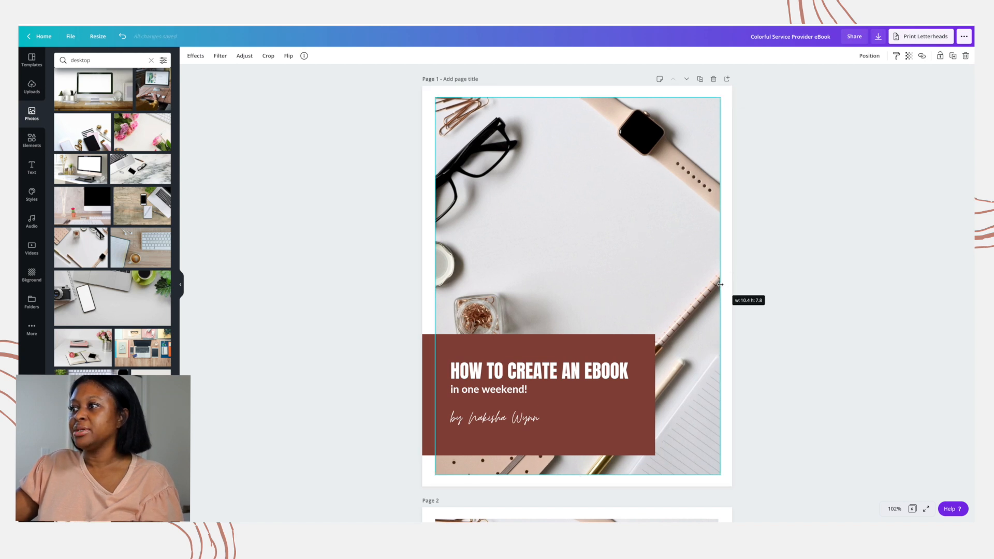
left_click(776, 262)
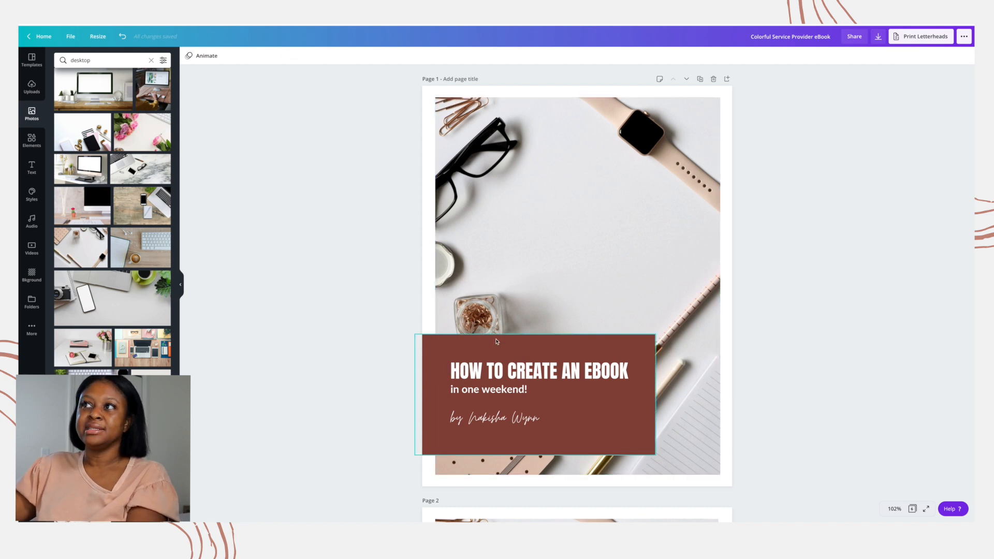
Group the cover title, subtitle and author line on page 1.
left_click(474, 379)
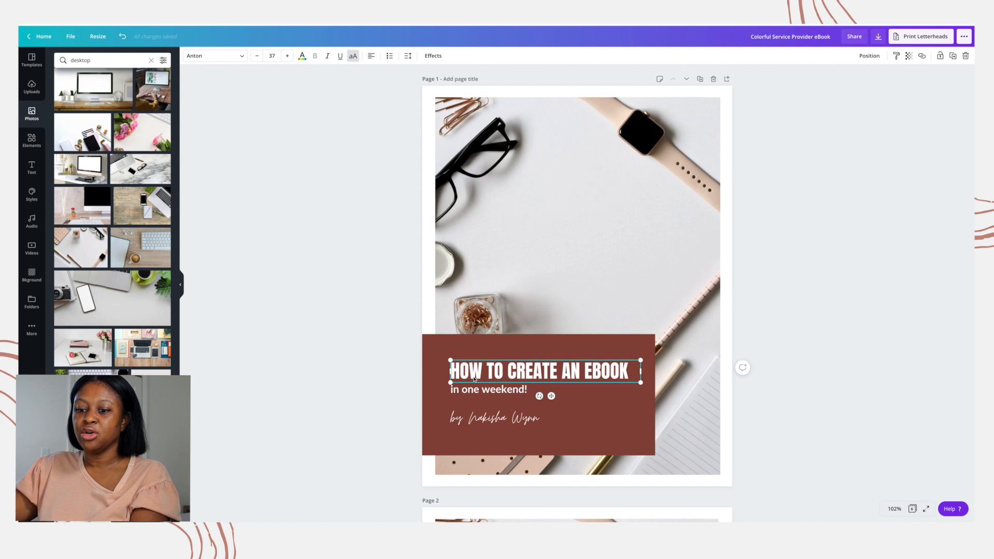
left_click(469, 391, "shift")
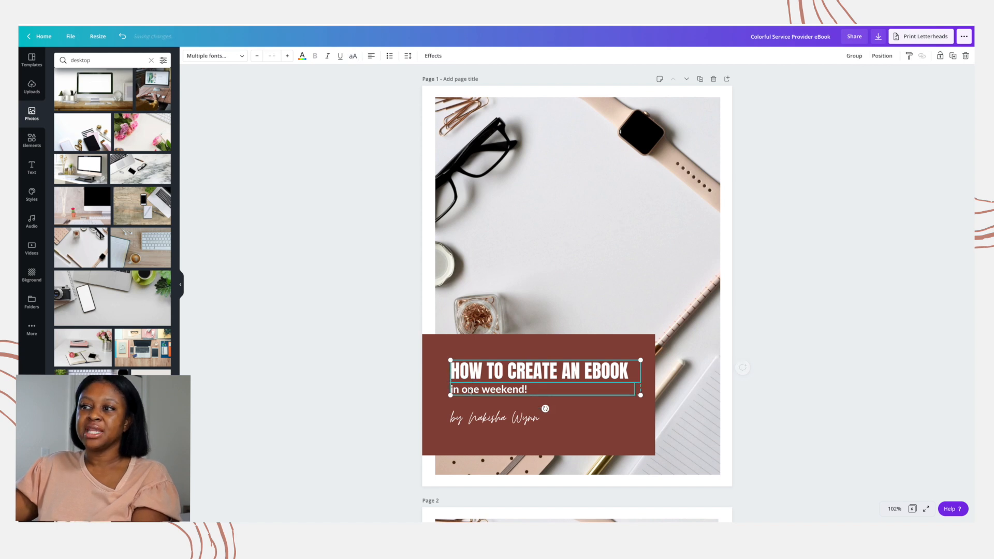
left_click(472, 420, "shift")
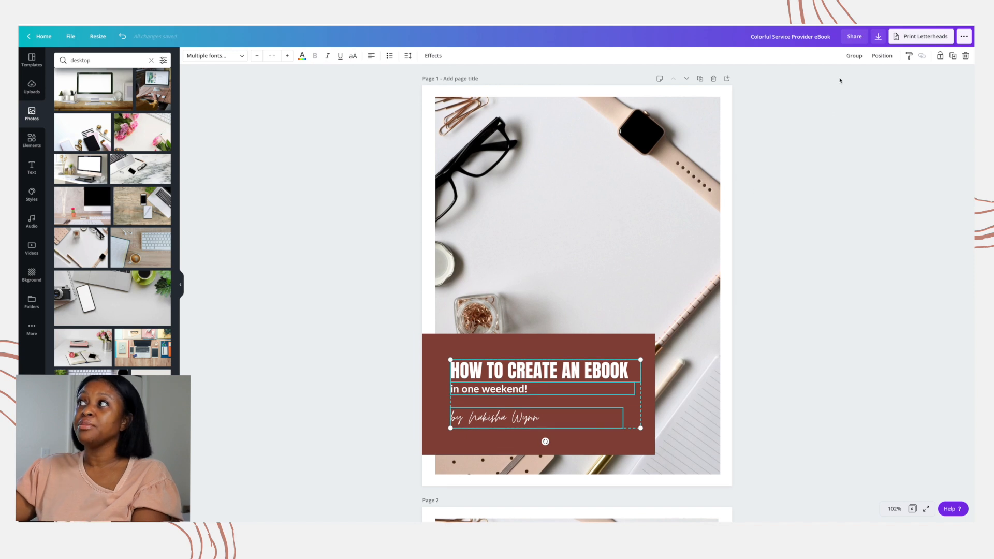
scroll(826, 86, "down", 1)
left_click(853, 58)
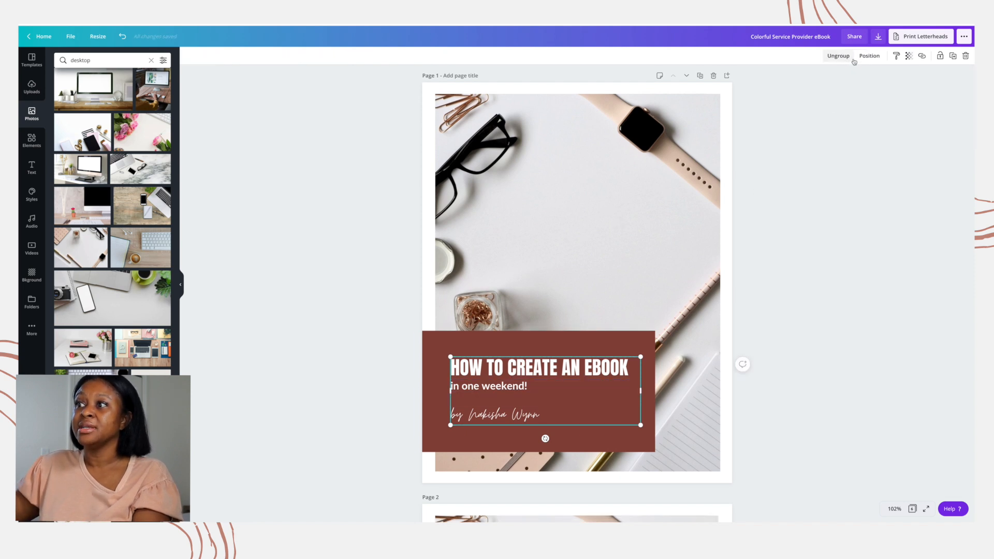
Move the dark red rectangle up to the middle of the cover photo and place the grouped text on it.
left_click_drag(516, 369, 564, 223)
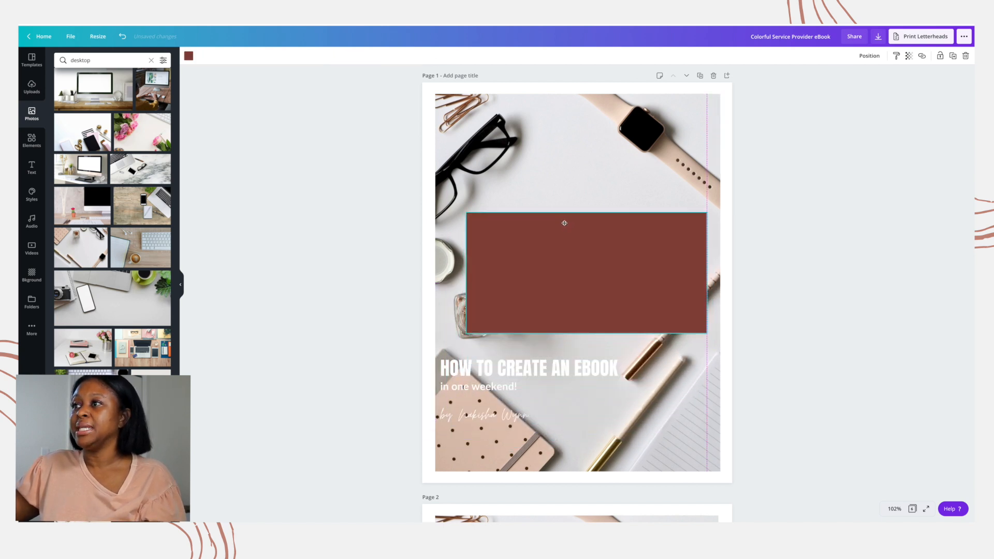
left_click(795, 313)
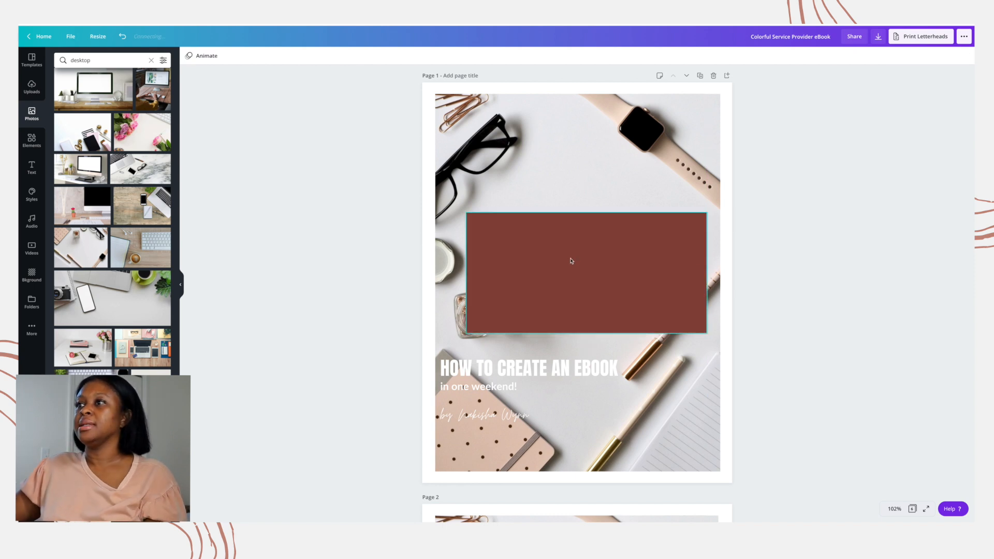
left_click_drag(512, 387, 563, 268)
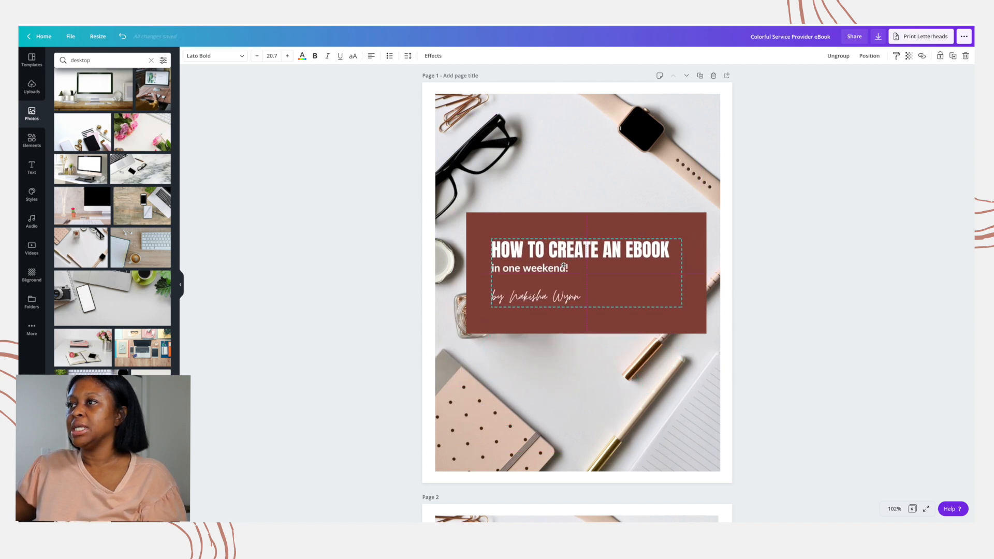
Shrink the dark red rectangle on all four sides to fit closer around the text, and nudge the text group slightly within it.
left_click(577, 217)
left_click_drag(577, 216, 577, 223)
left_click_drag(466, 276, 473, 276)
left_click_drag(706, 275, 696, 276)
left_click_drag(586, 334, 585, 324)
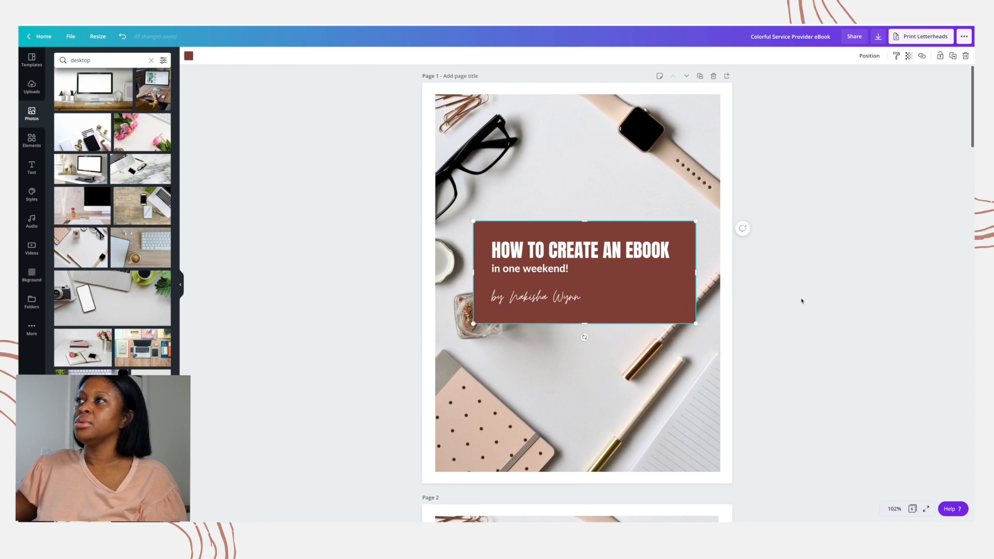
left_click(801, 301)
left_click_drag(588, 262, 590, 254)
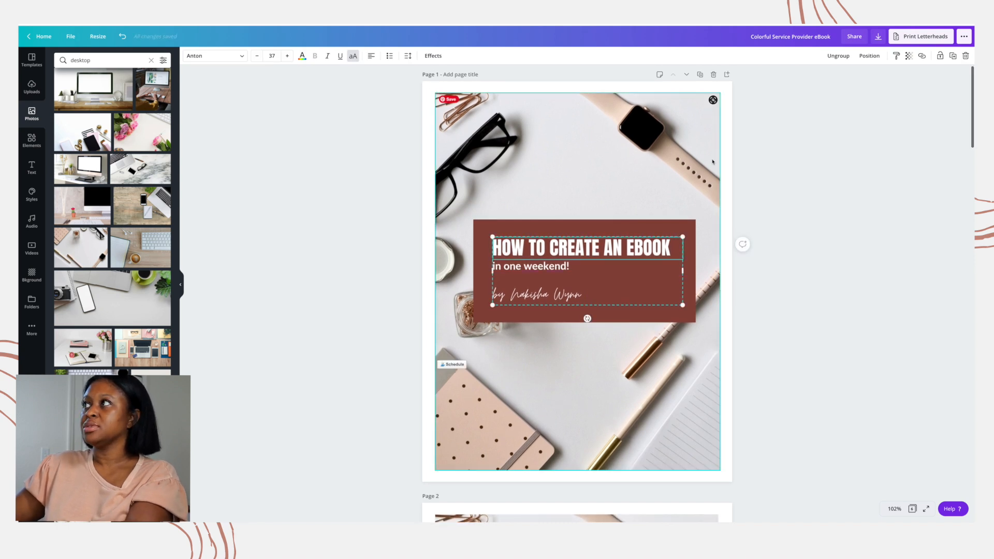
Ungroup the page 1 cover text and center-align the subtitle and the author line.
left_click(838, 56)
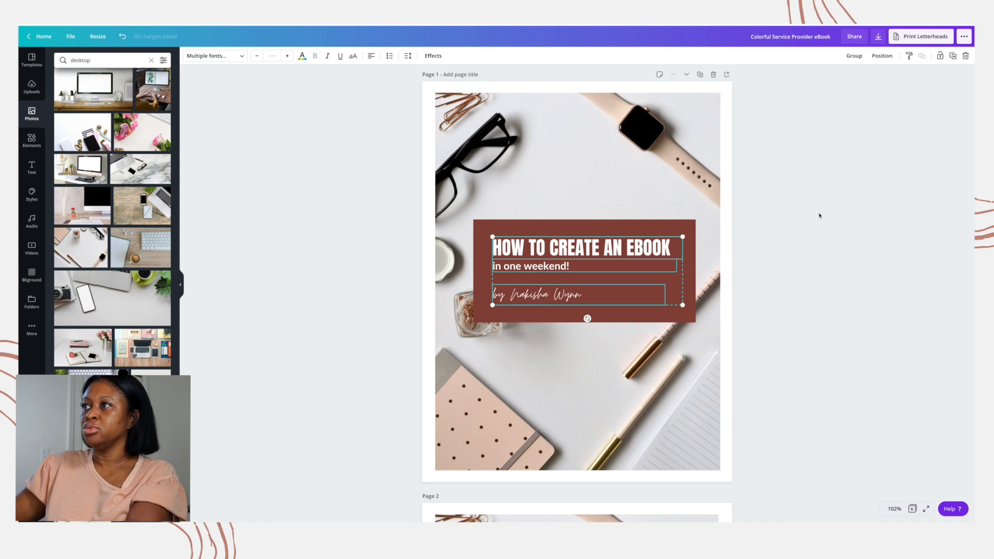
left_click(825, 244)
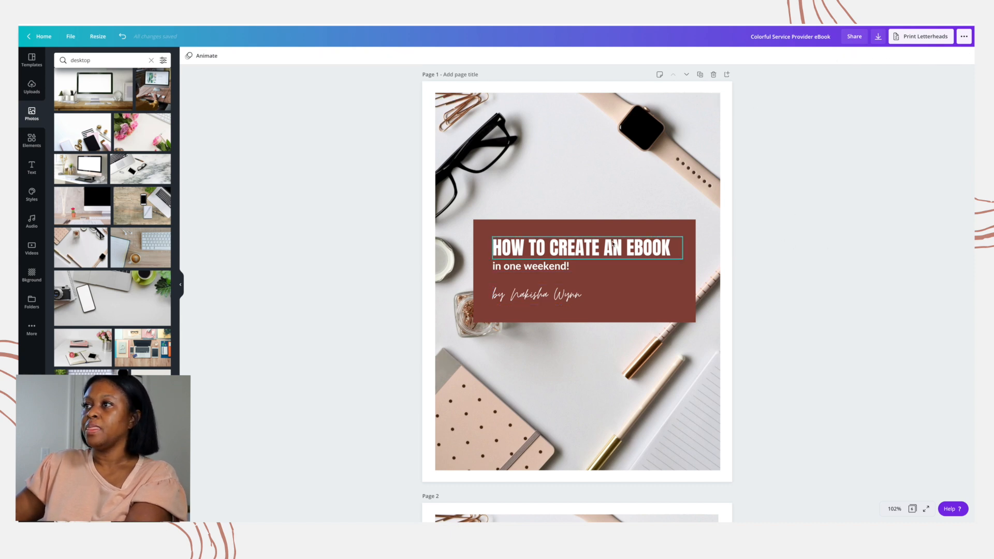
left_click(540, 268)
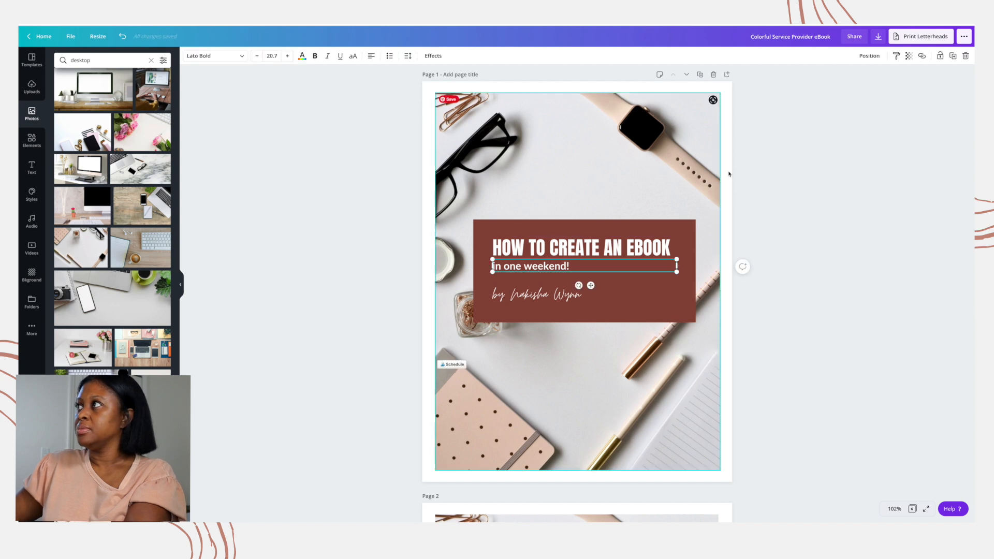
left_click(371, 56)
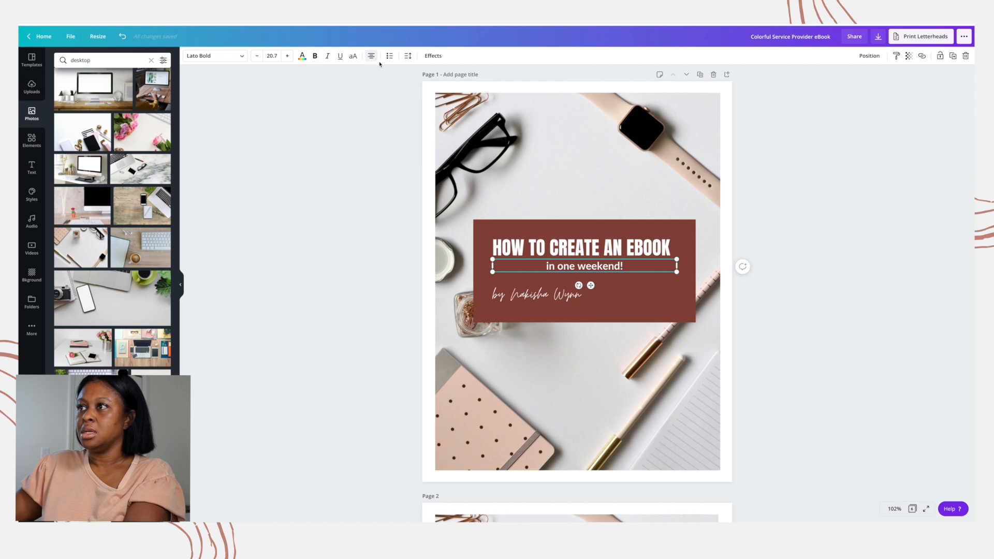
left_click(543, 294)
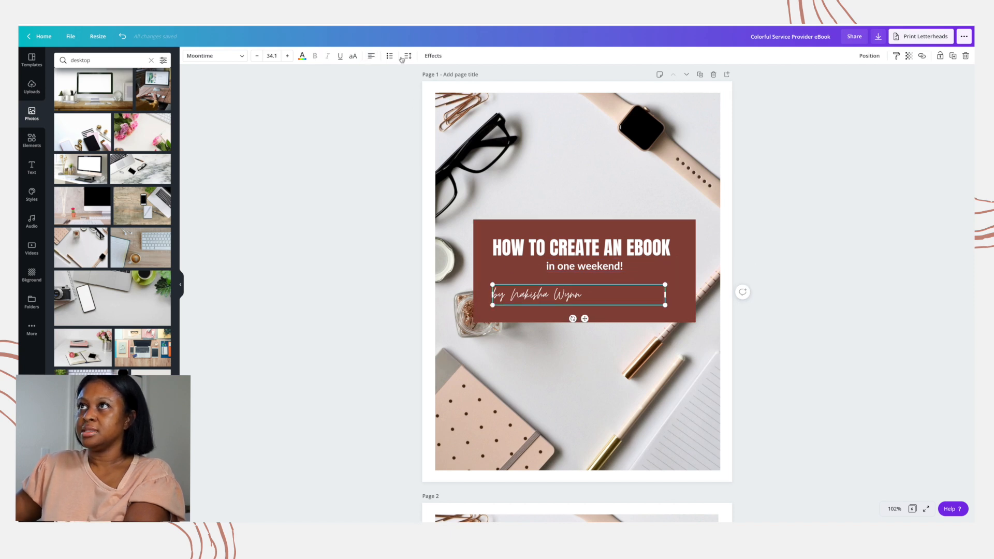
left_click(372, 56)
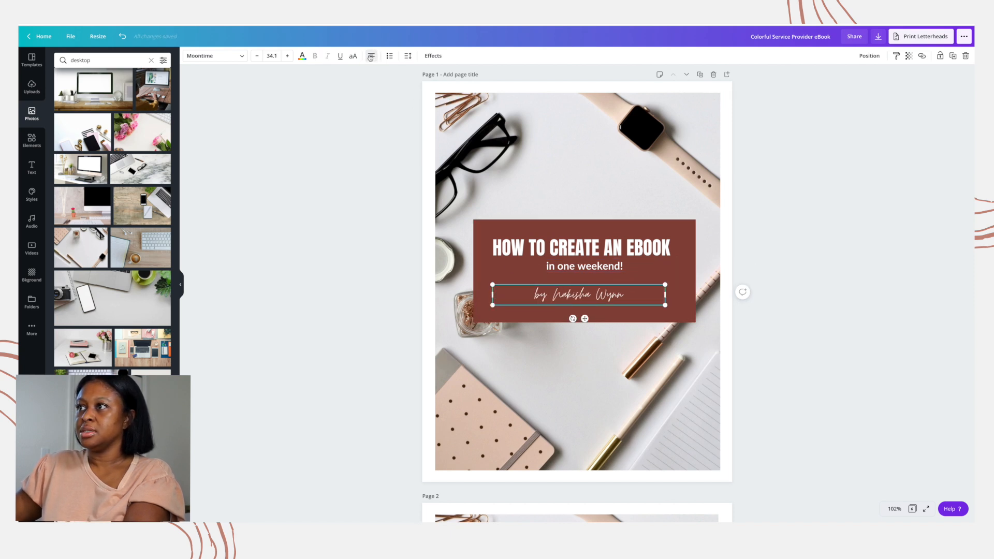
left_click(797, 267)
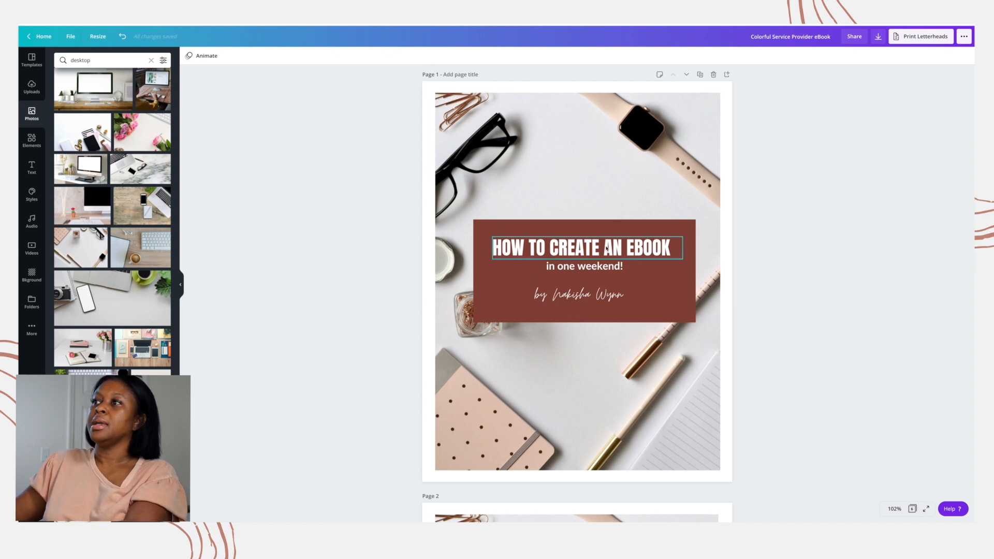
Move the cover subtitle and title slightly down within the dark red rectangle, closer to the author line.
left_click(593, 265)
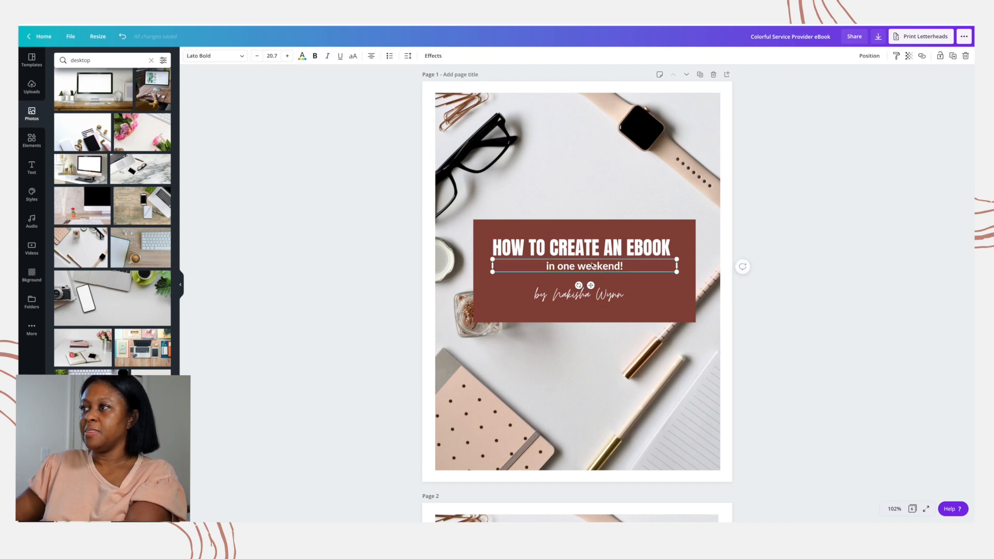
left_click_drag(592, 265, 592, 270)
left_click(599, 253)
key("Down")
key("Down")
key("Down")
key("Down")
key("Down")
key("Down")
key("Down")
key("Down")
key("Down")
key("Down")
key("Down")
key("Down")
key("Down")
key("Down")
key("Down")
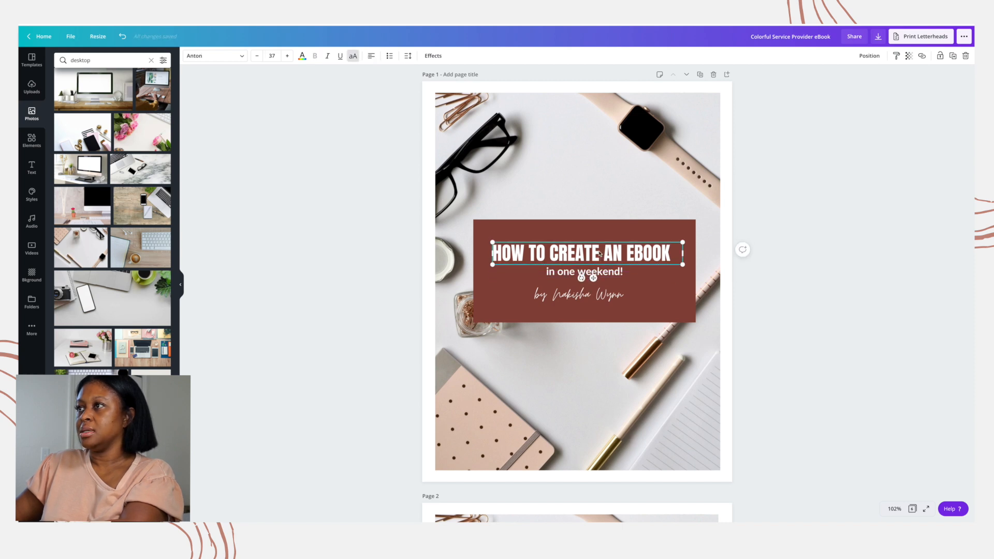
Nudge the author line slightly to the right to center it under the cover subtitle.
left_click(582, 294)
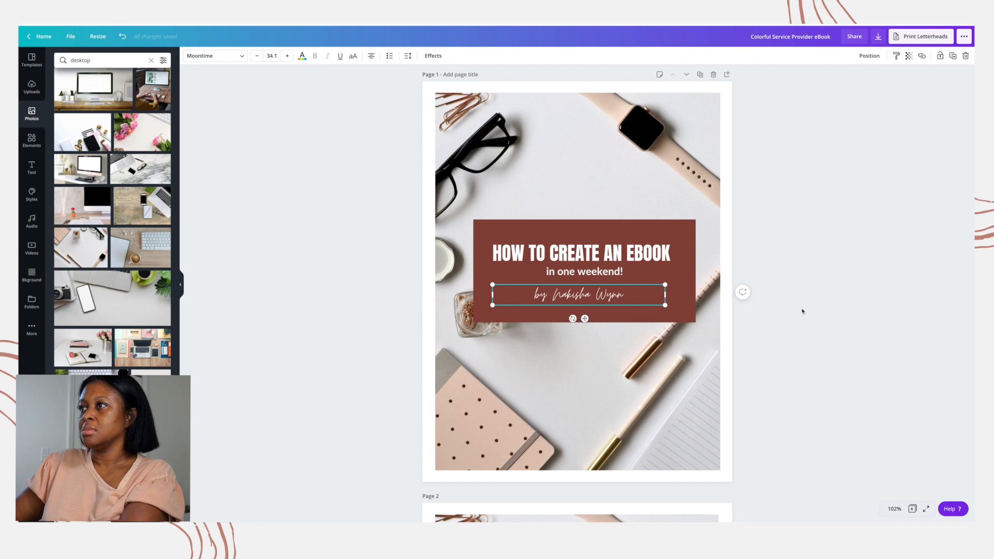
key("Right")
key("Right")
key("Right")
key("Right")
key("Right")
left_click(837, 306)
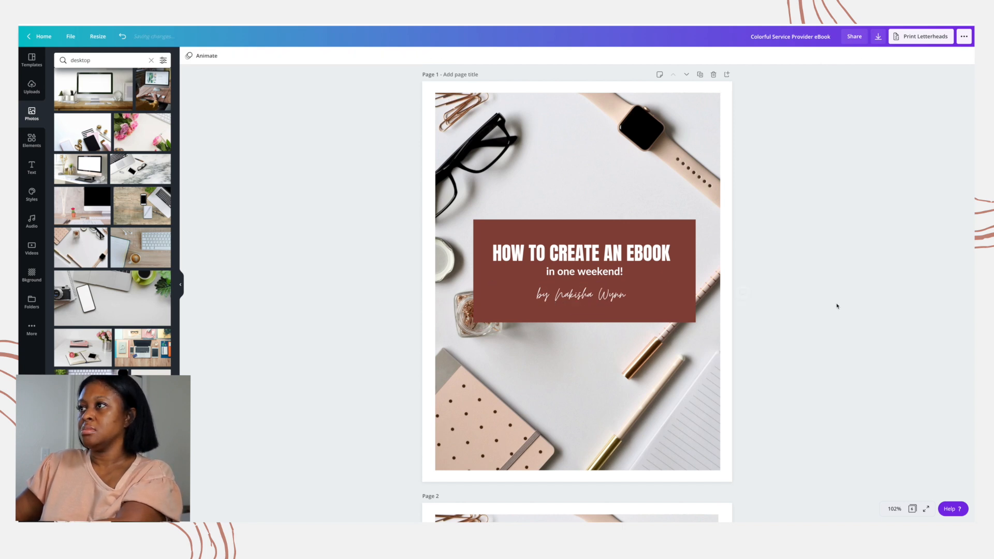
Delete page 2 with the duplicate cover variation.
scroll(742, 324, "up", 1)
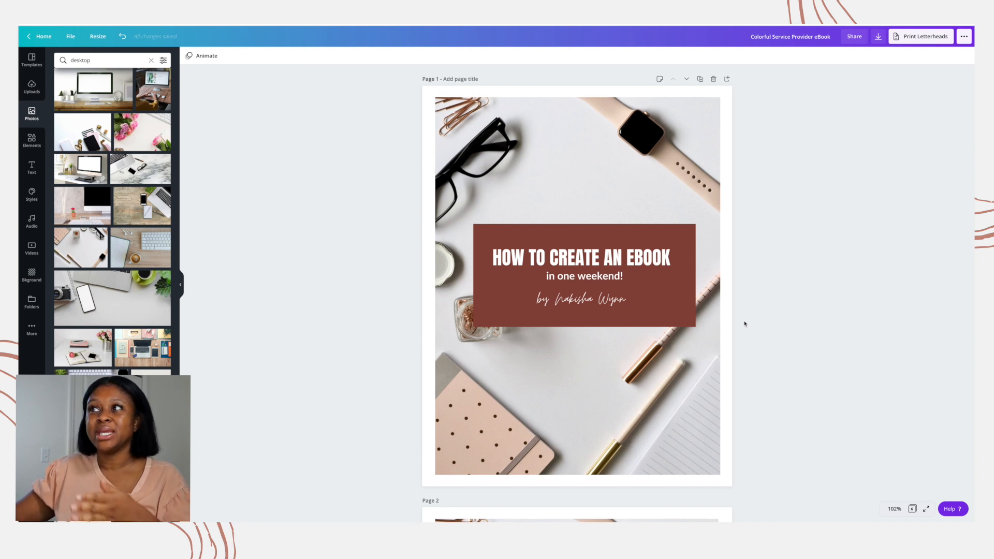
scroll(746, 322, "down", 6)
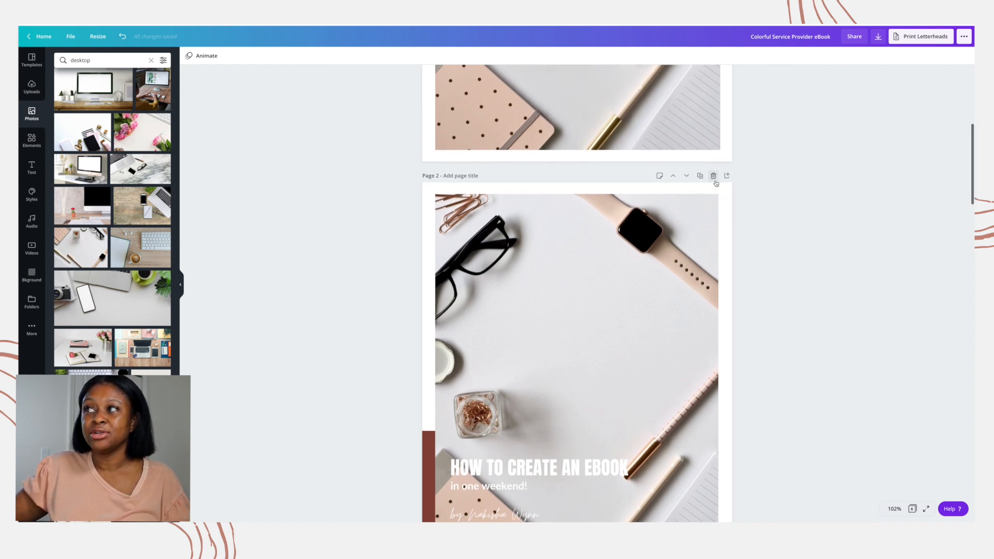
left_click(713, 164)
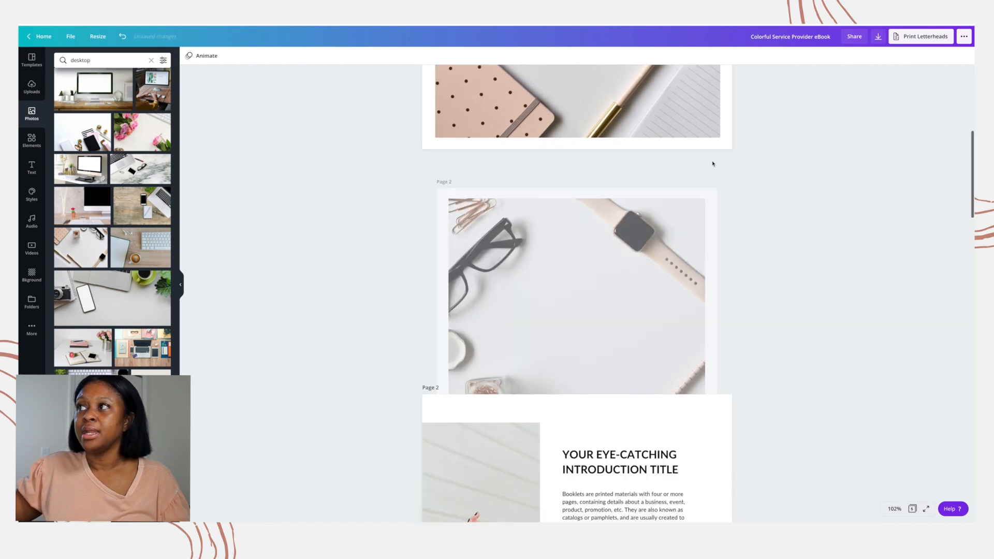
scroll(743, 283, "down", 2)
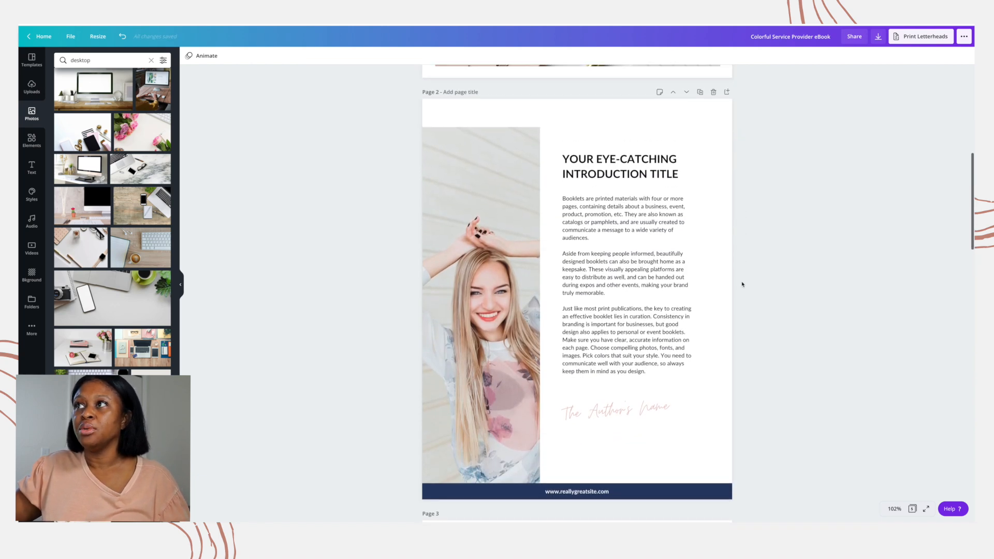
scroll(742, 285, "up", 5)
scroll(743, 284, "up", 3)
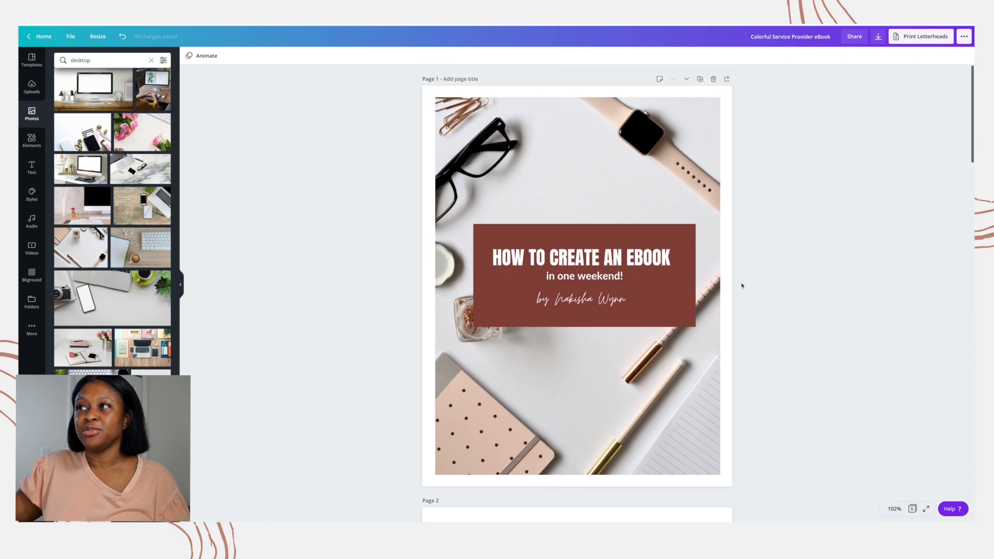
Recolor the navy footer bar on the introduction page with the dark red brand color.
scroll(741, 284, "down", 8)
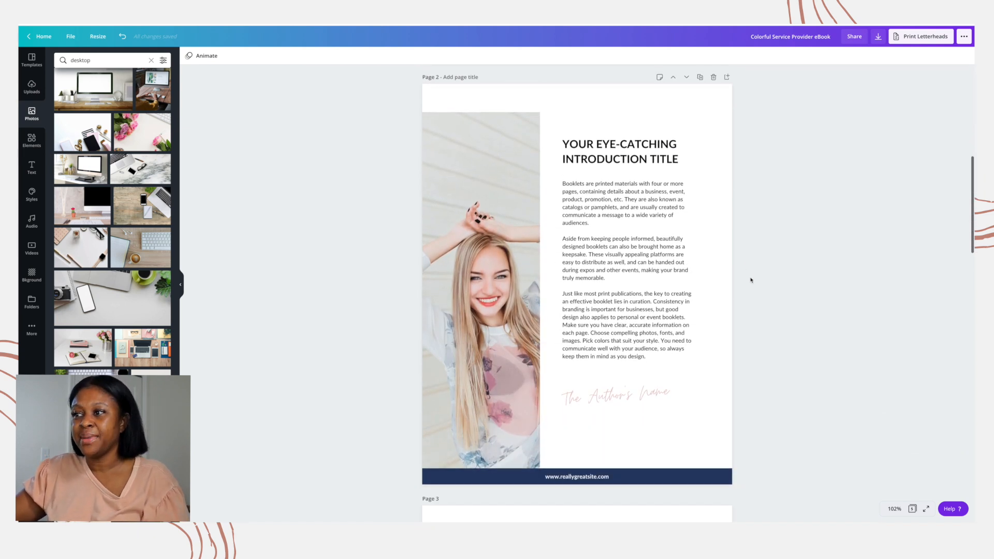
scroll(745, 366, "up", 1)
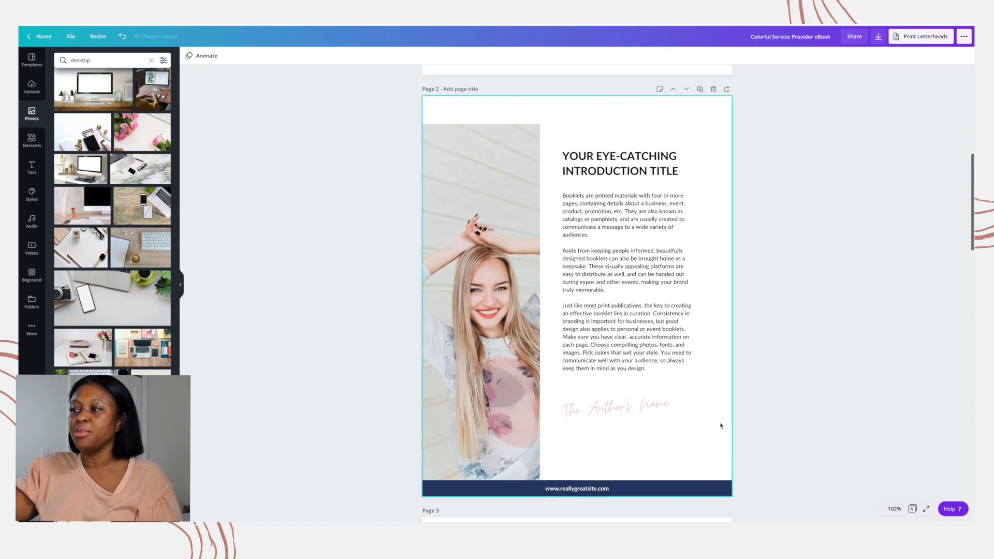
left_click(707, 485)
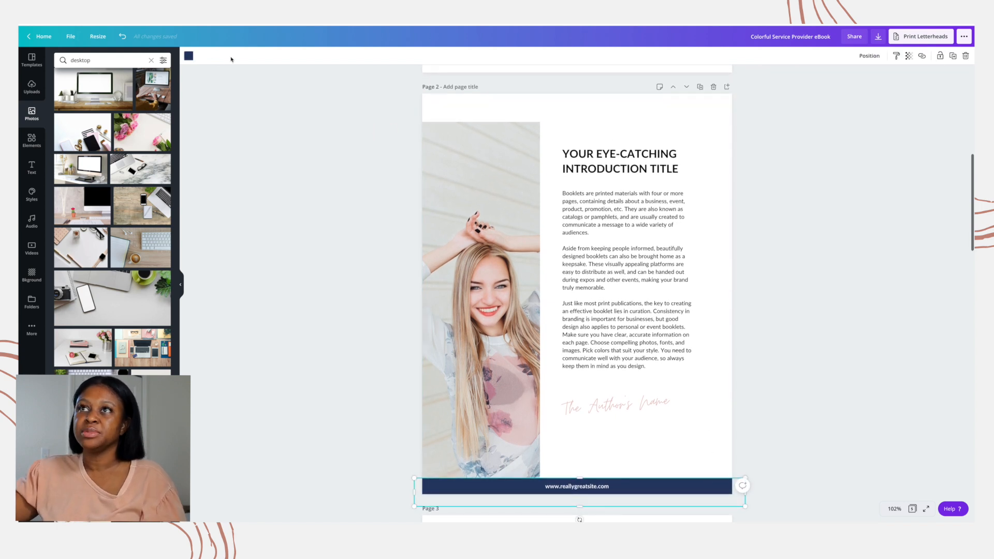
left_click(188, 56)
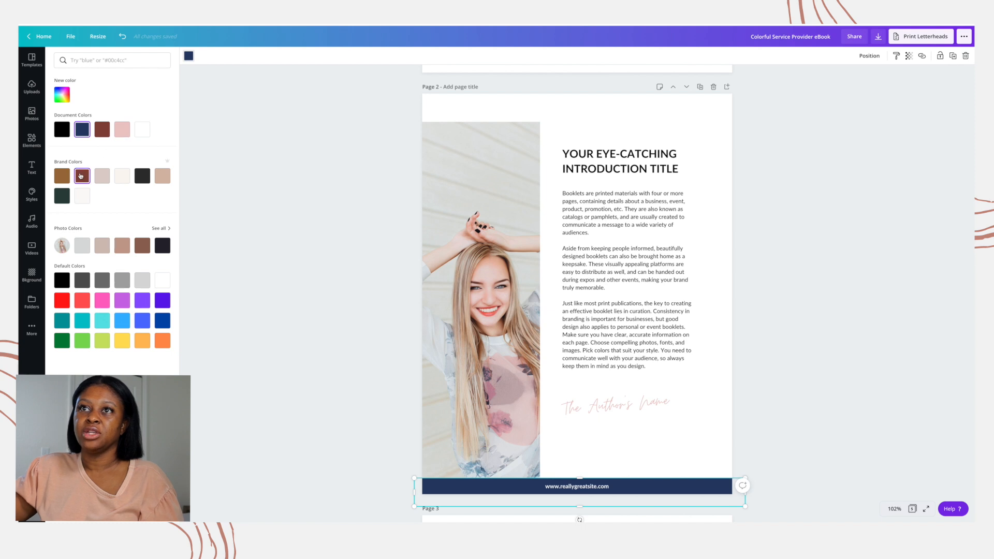
left_click(81, 176)
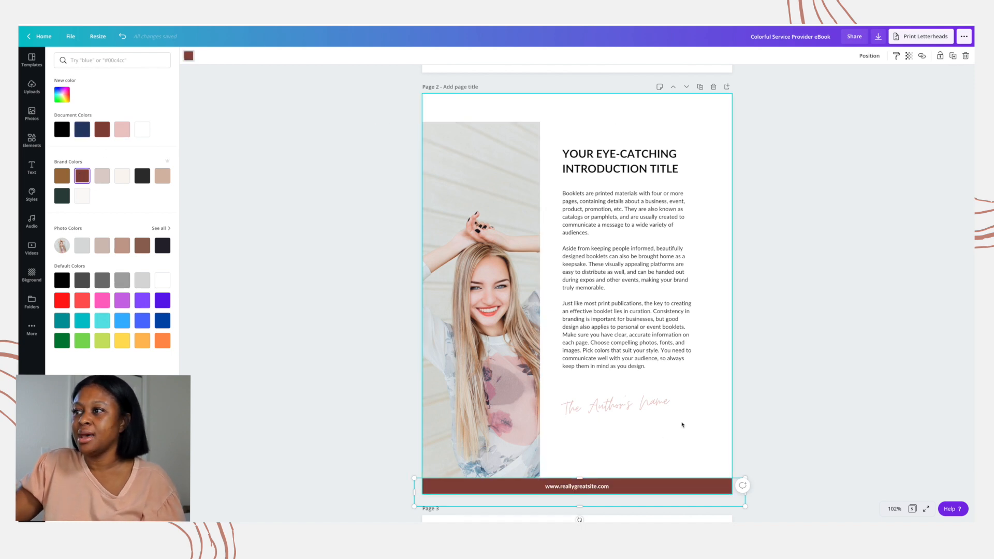
Replace the signature placeholder on page 2 with the author's full name.
double_click(640, 410)
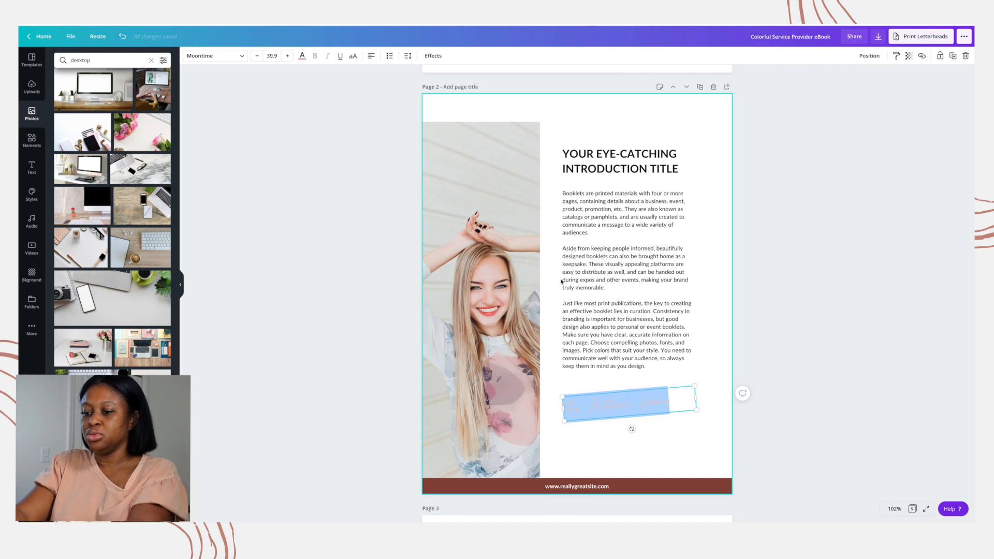
type("by")
key("BackSpace")
key("BackSpace")
type("Nakisha Wynn")
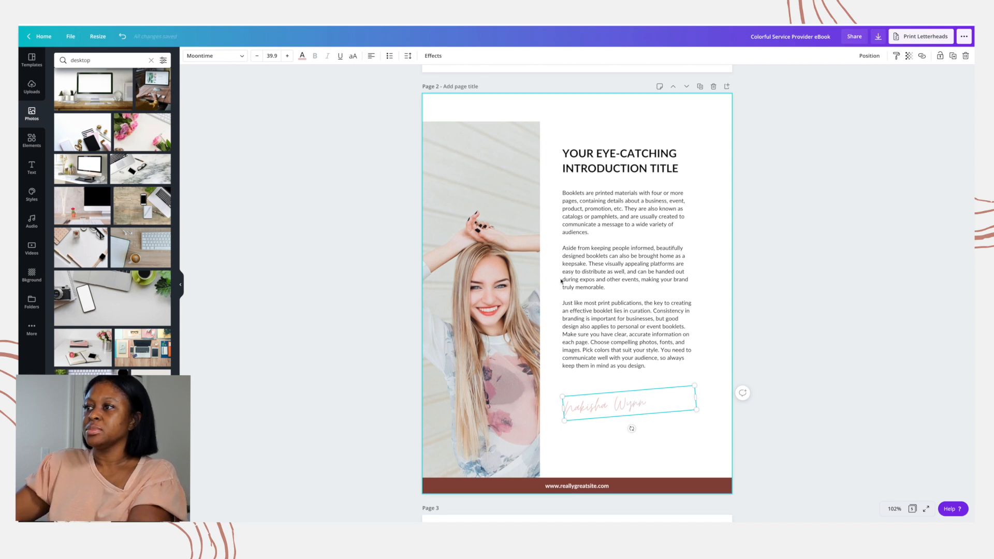
Change the page 2 signature text to the golden brown brand color.
scroll(628, 377, "down", 1)
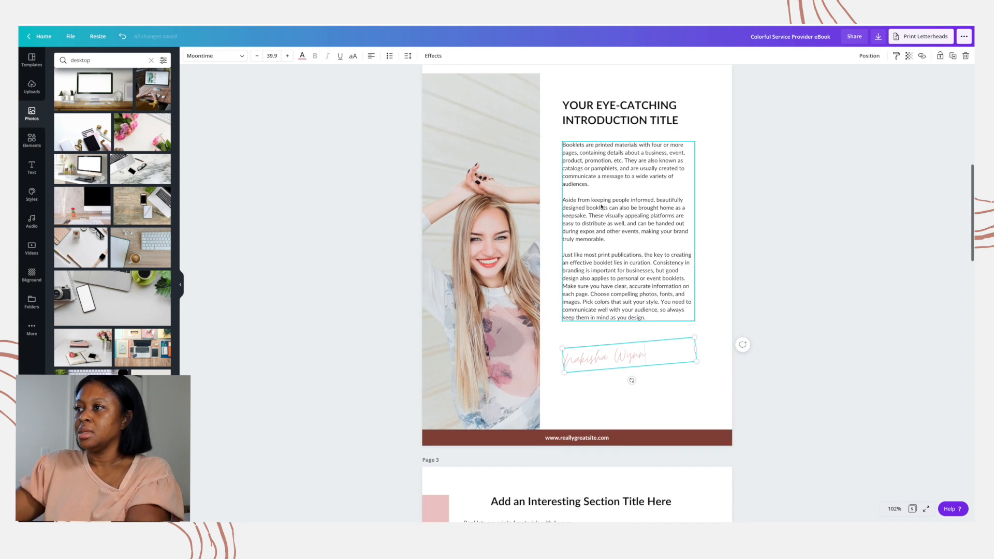
triple_click(610, 357)
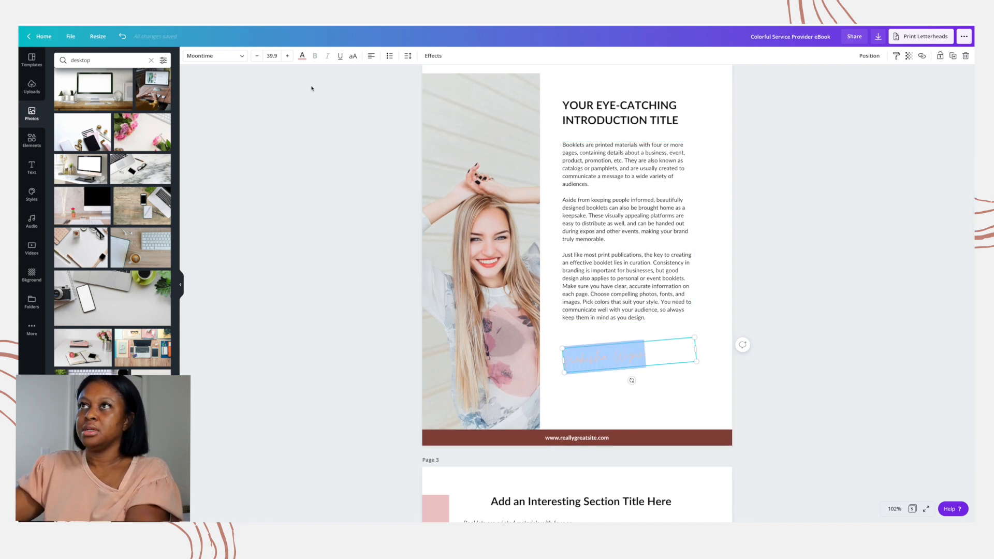
left_click(303, 57)
left_click(62, 176)
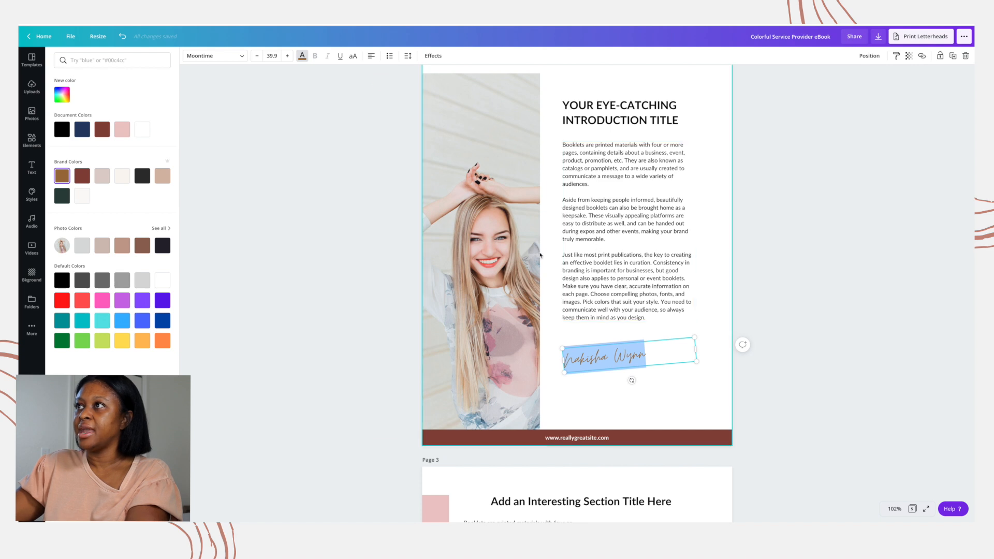
Replace the page 2 photo with the uploaded picture of the woman in the leopard-print dress and accept its crop.
left_click(538, 254)
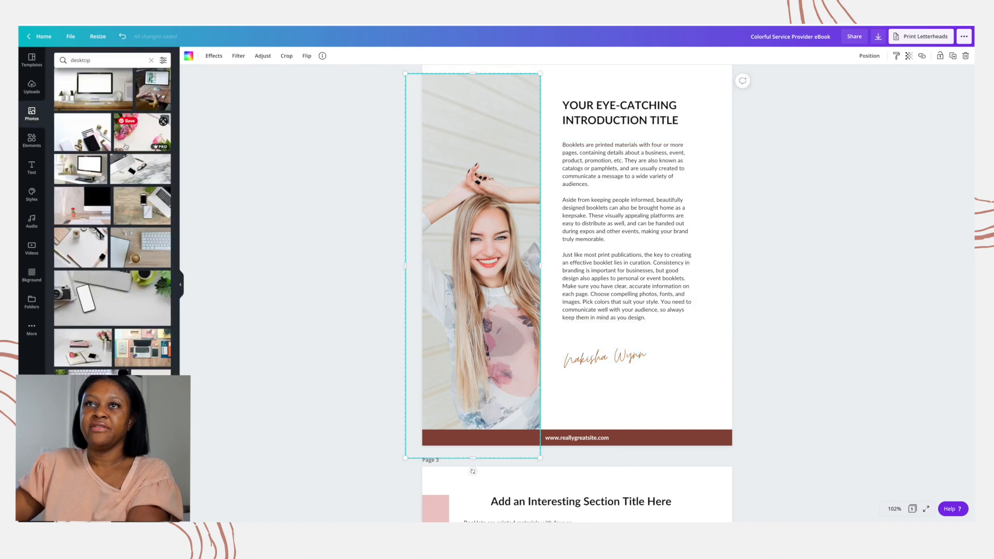
left_click(32, 93)
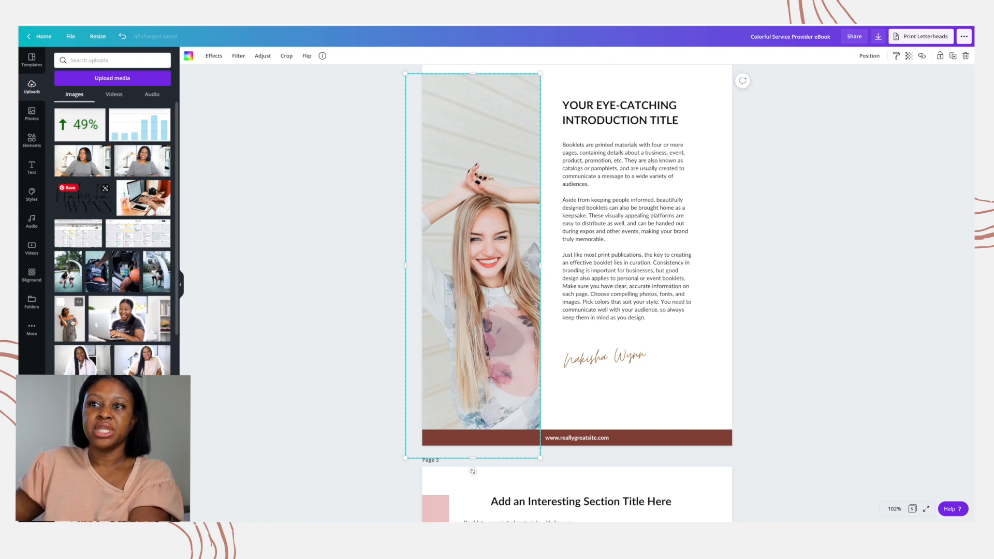
left_click(73, 322)
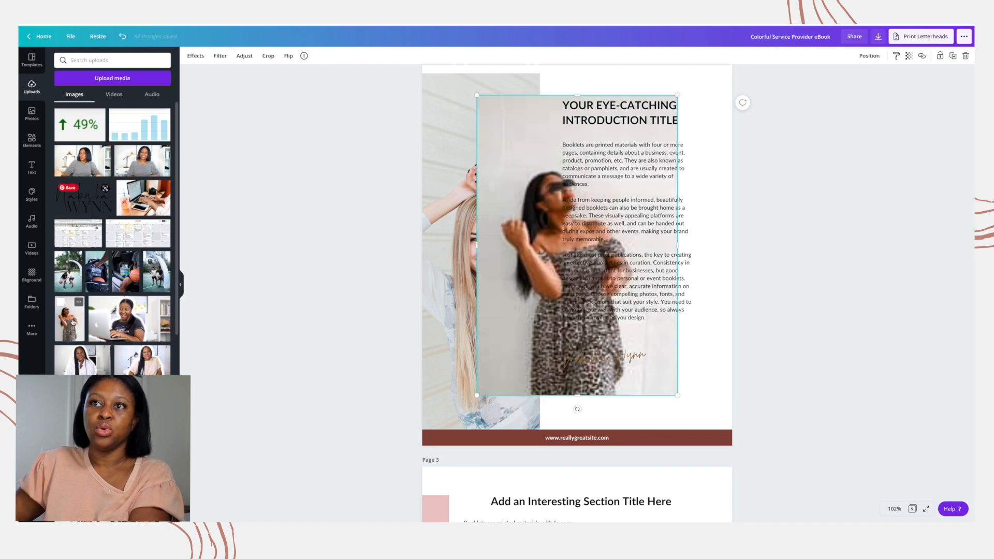
left_click(35, 65)
left_click_drag(501, 216, 481, 220)
double_click(454, 218)
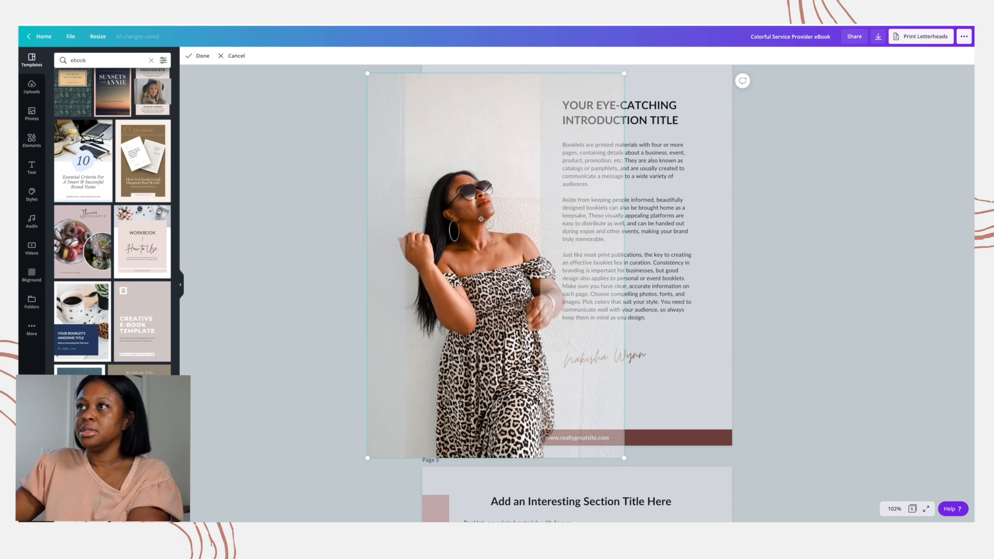
key("Return")
Shorten the page 2 photo from its top edge to about 9.3 high and move it up to end at the footer bar.
scroll(493, 215, "up", 1)
left_click(490, 177)
left_click_drag(472, 116, 468, 139)
left_click(792, 176)
left_click_drag(446, 287, 447, 259)
left_click_drag(474, 109, 473, 132)
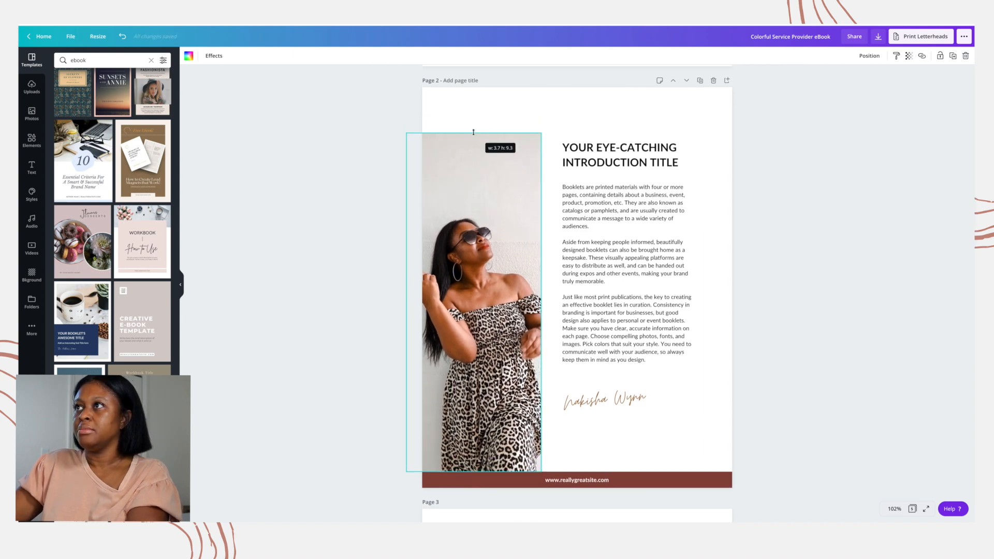
left_click(803, 222)
Replace the page 2 heading with "YOUR GO TO GUIDE FOR CREATING AN EBOOK".
scroll(803, 222, "up", 1)
left_click(642, 160)
double_click(613, 170)
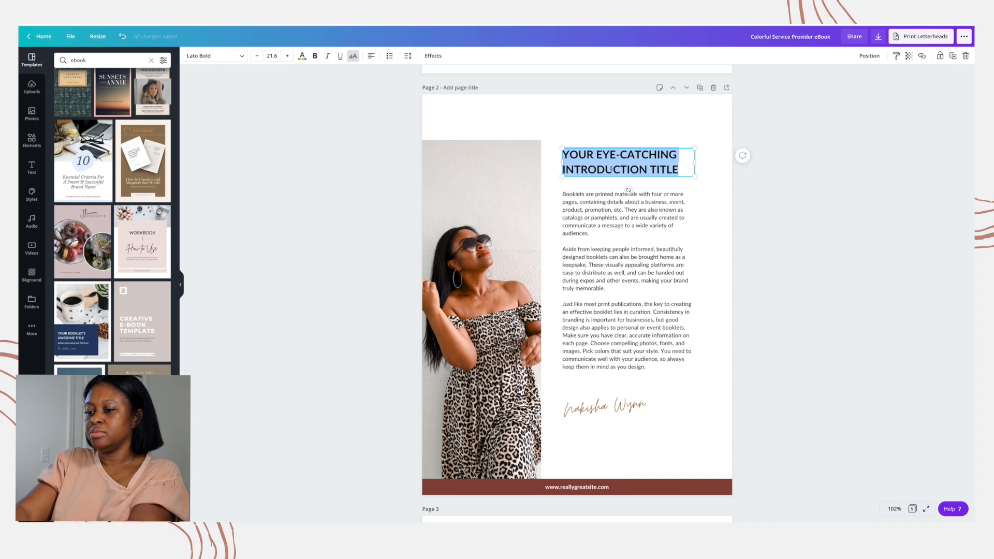
type("YOUR GO TO GUIDE FOR CREATING A")
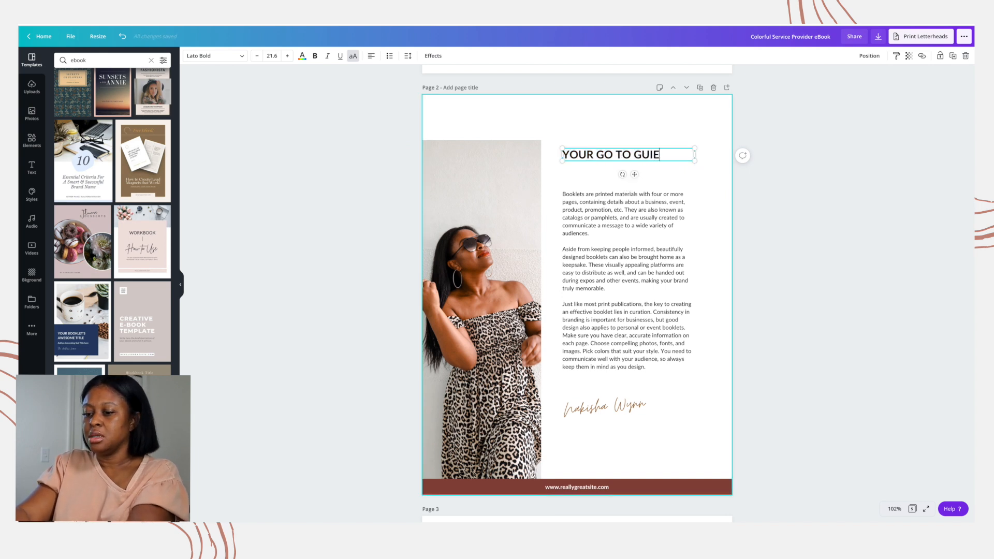
type("N EBOOK")
Replace the first body paragraph on page 2 with two sentences introducing how to create ebooks from scratch, package and sell them from start to finish.
double_click(629, 207)
triple_click(627, 257)
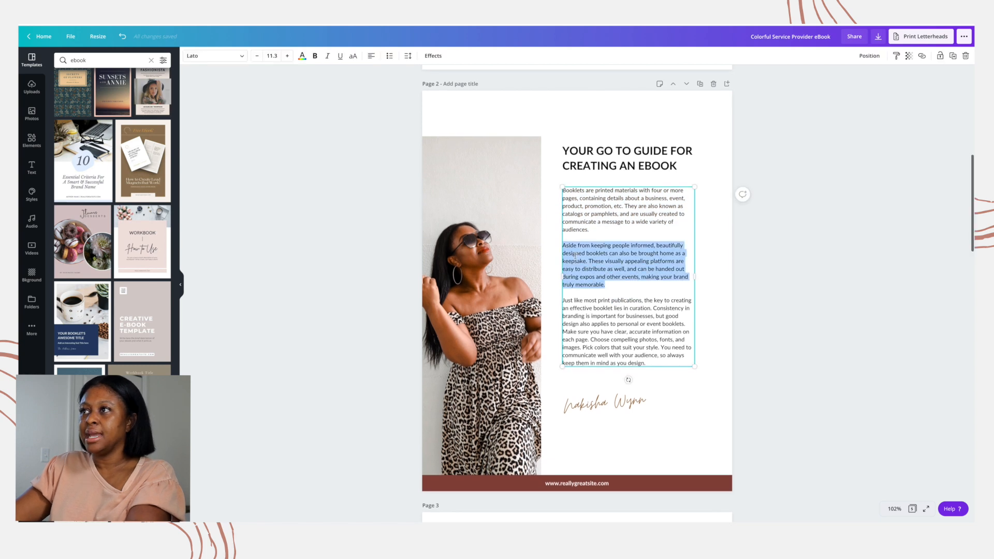
left_click(587, 214)
triple_click(587, 214)
type("This ebook is")
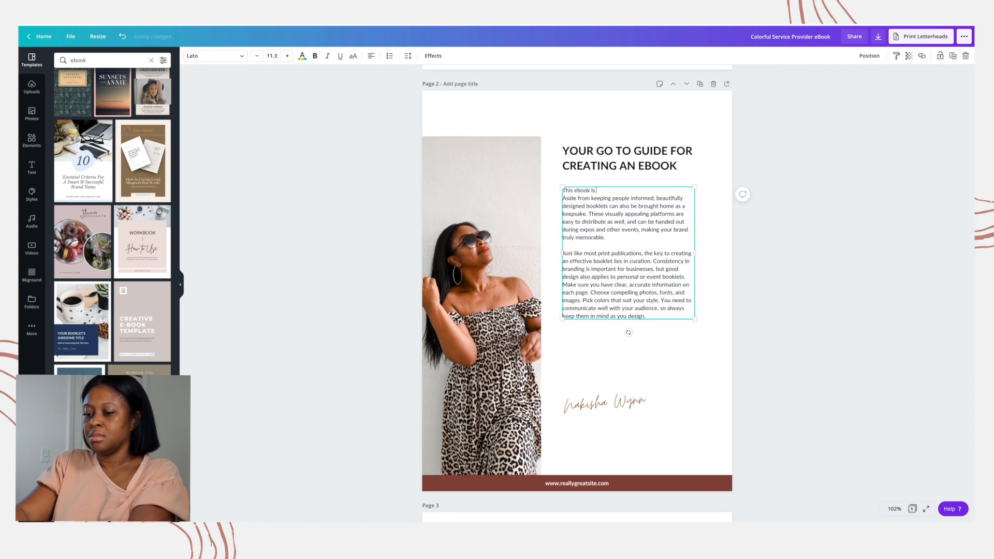
type(" intended to show you how to cre")
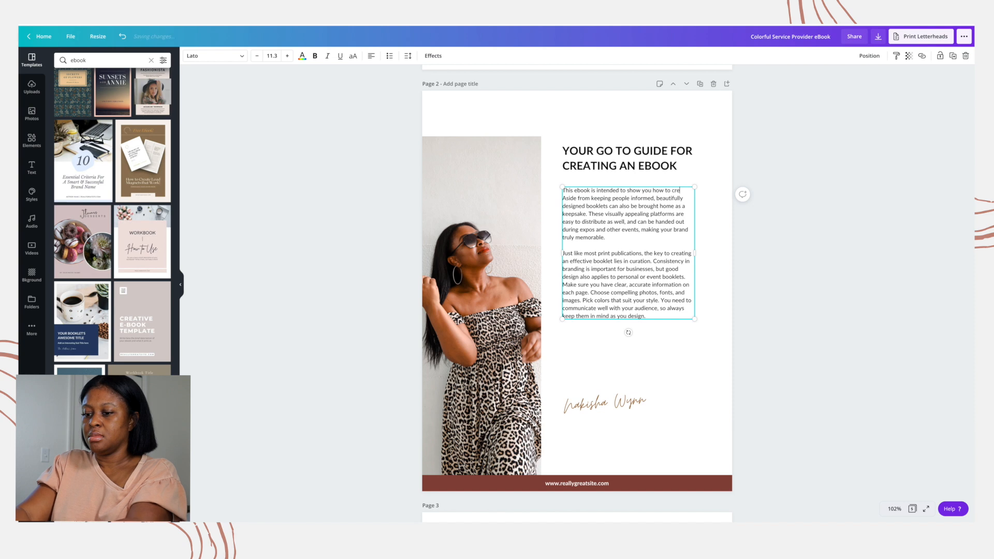
type("ate ebooks from scratch. Today I")
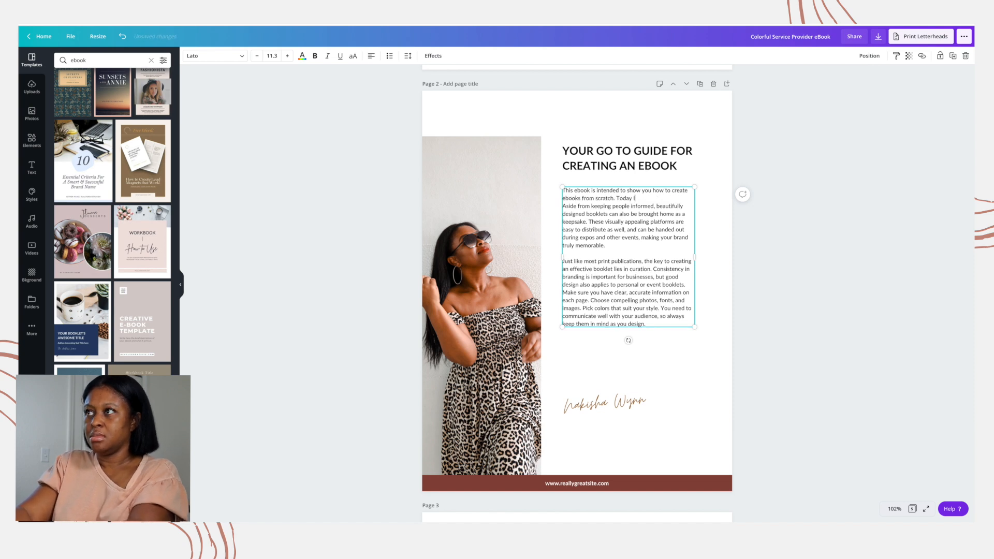
type(" will show you how to create, package and m")
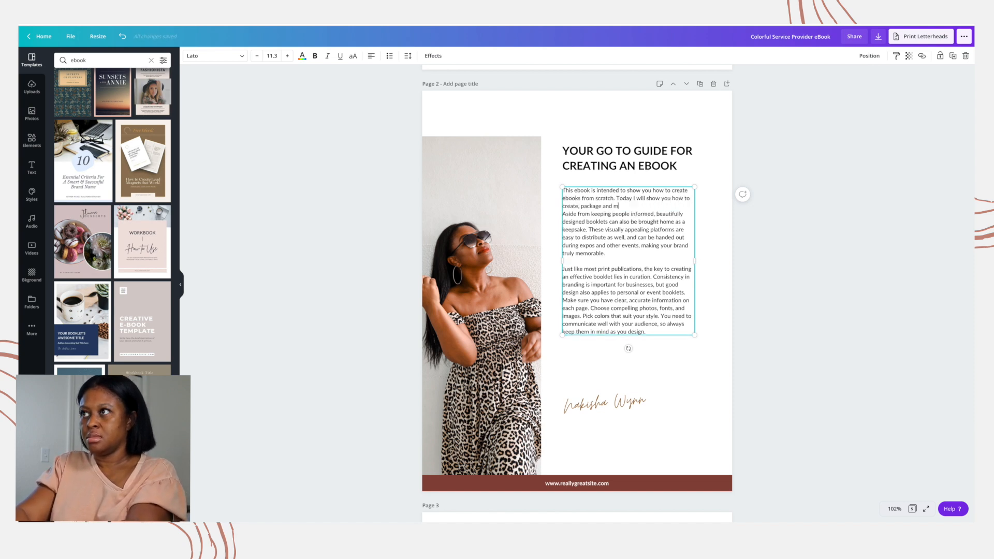
type("l your ebook from start to finish.")
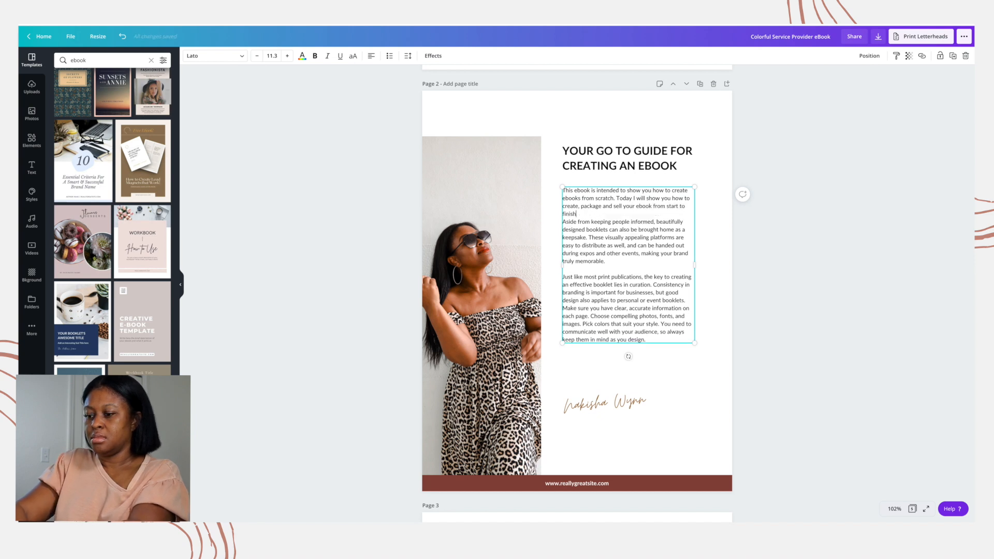
key("Return")
Delete the last body paragraph on page 2 and move the signature up to just below the remaining text.
triple_click(625, 316)
key("BackSpace")
scroll(625, 315, "up", 1)
key("BackSpace")
left_click(624, 316)
mouse_move(600, 402)
left_mouse_down()
mouse_move(598, 311)
mouse_move(574, 316)
left_mouse_up()
left_click(783, 371)
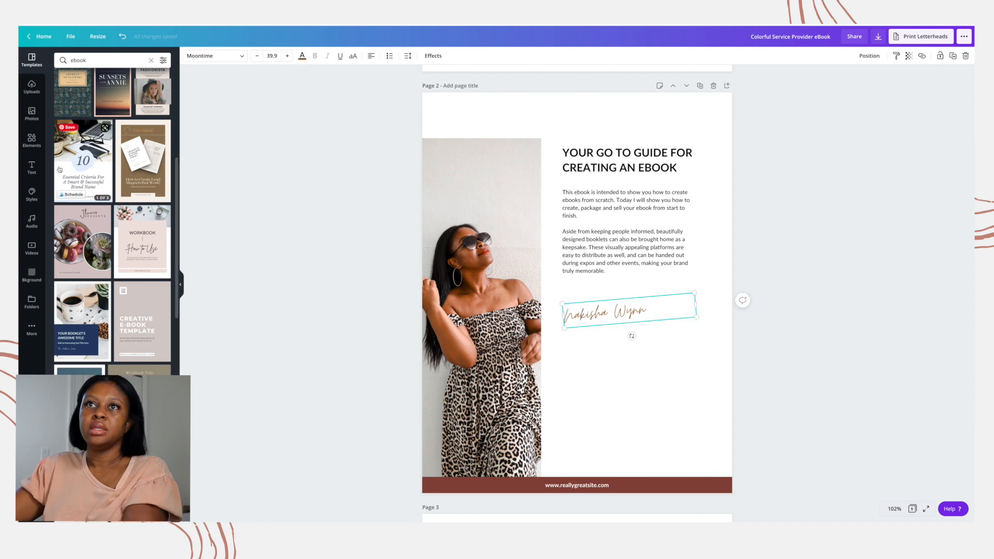
Search the graphic elements for "heart" and add the solid red brush-stroke heart to page 2.
left_click(33, 140)
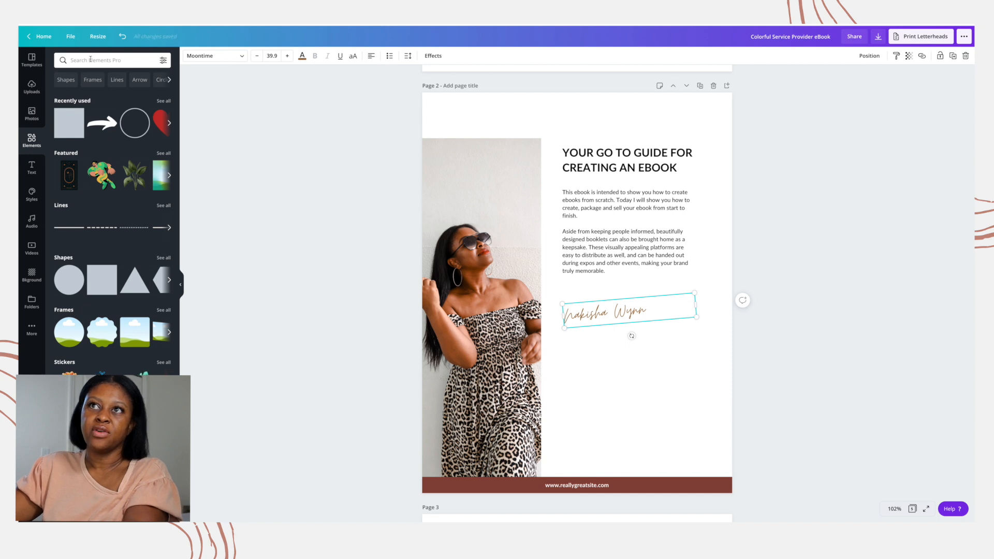
left_click(91, 60)
type("heart")
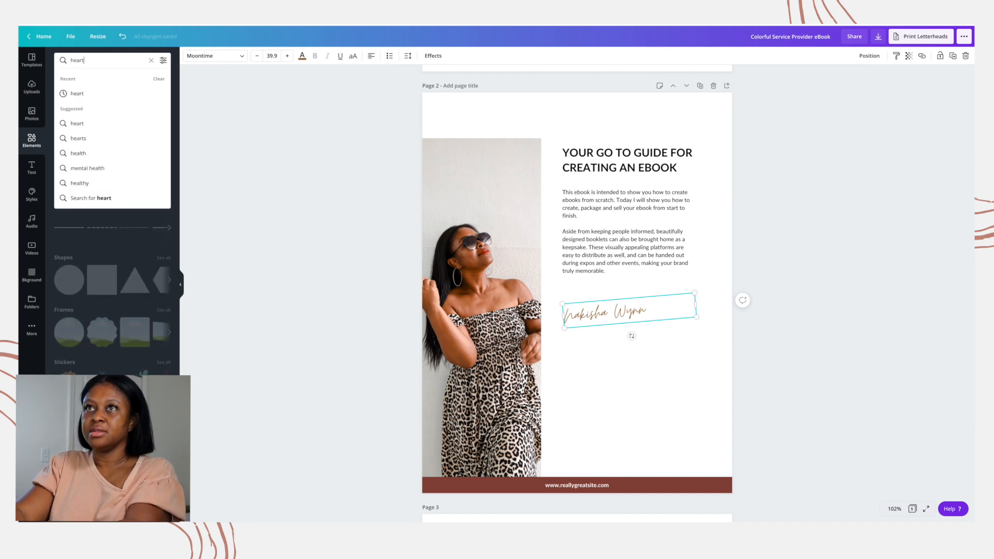
key("Return")
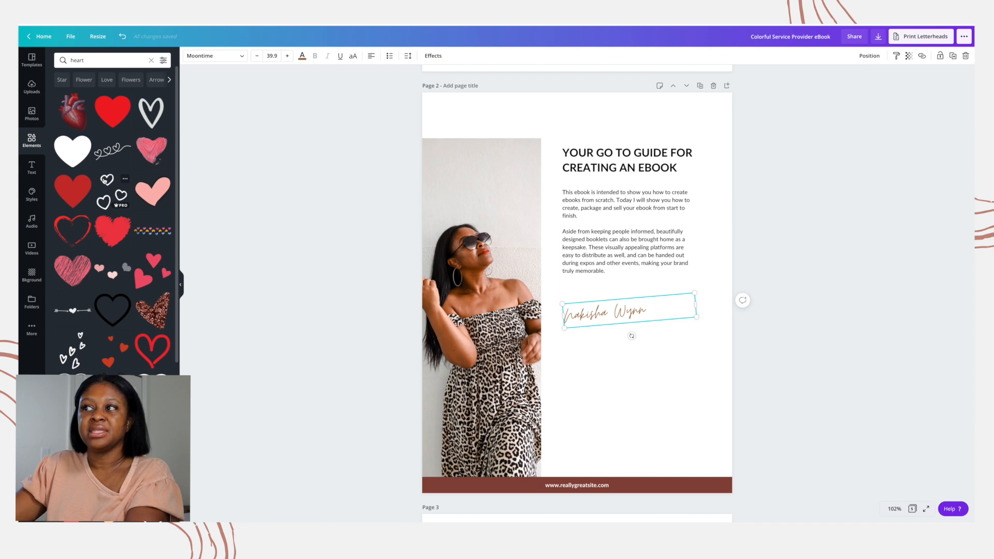
left_click(112, 230)
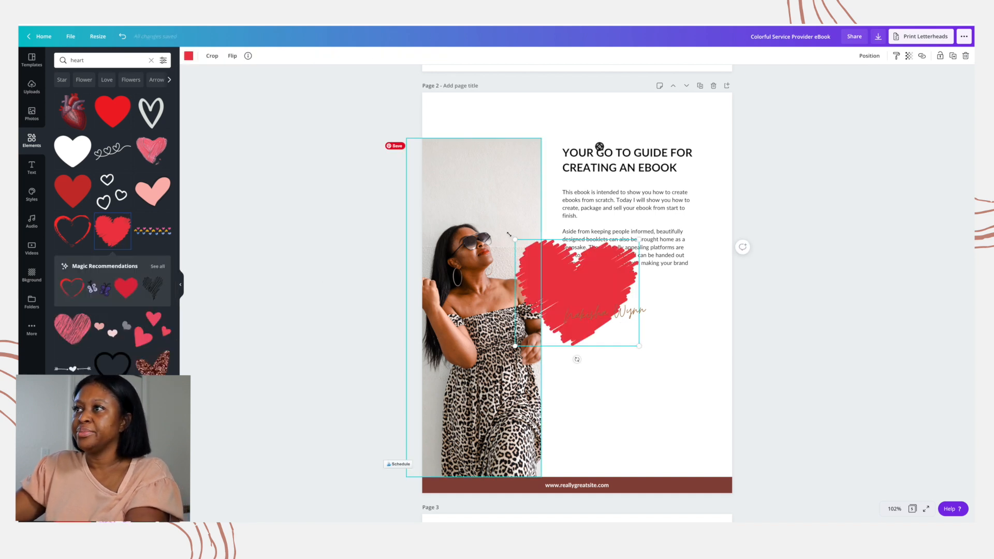
Shrink the heart to icon size and position it directly after the signature, undoing the first placement.
mouse_move(509, 234)
left_mouse_down()
mouse_move(627, 336)
mouse_move(657, 324)
left_mouse_up()
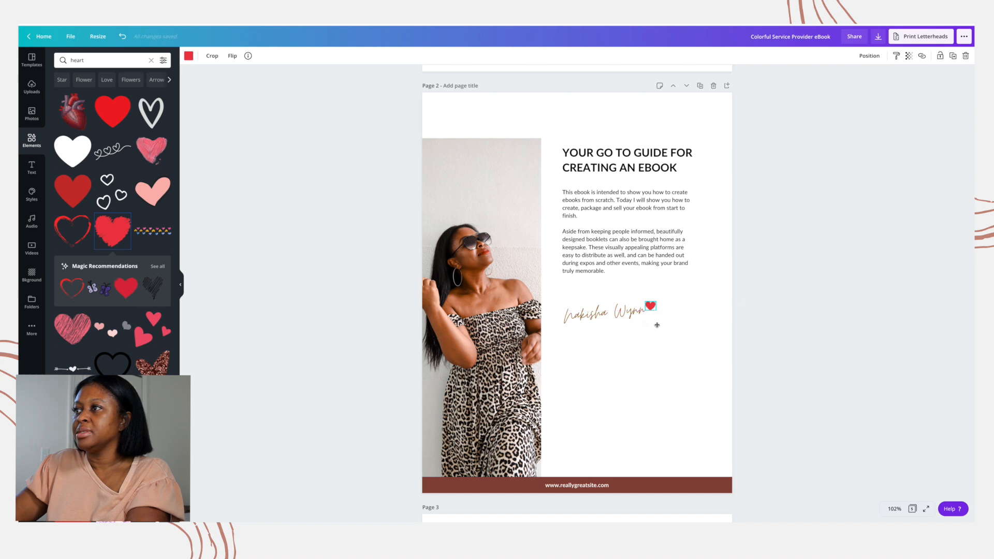
left_click(776, 327)
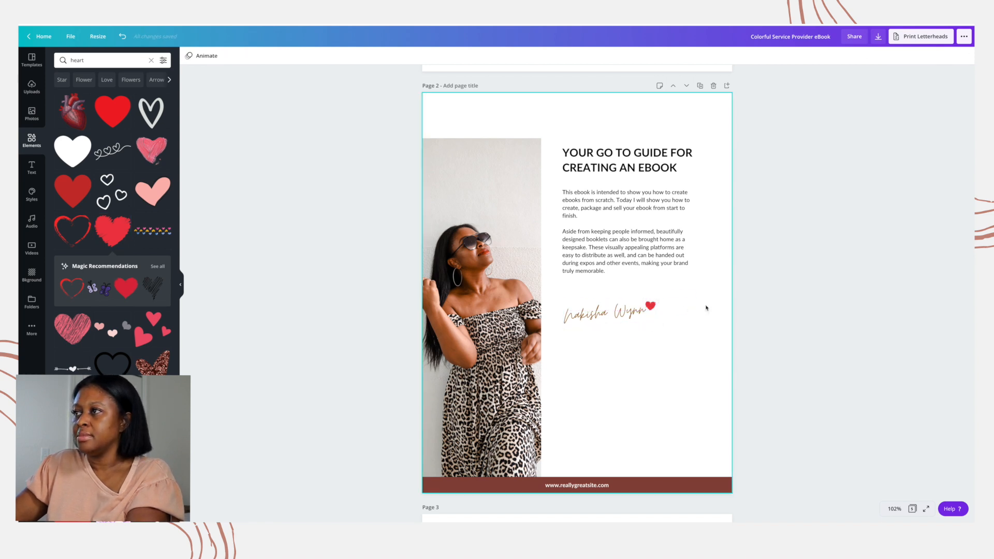
key("ctrl+z")
left_click(635, 341)
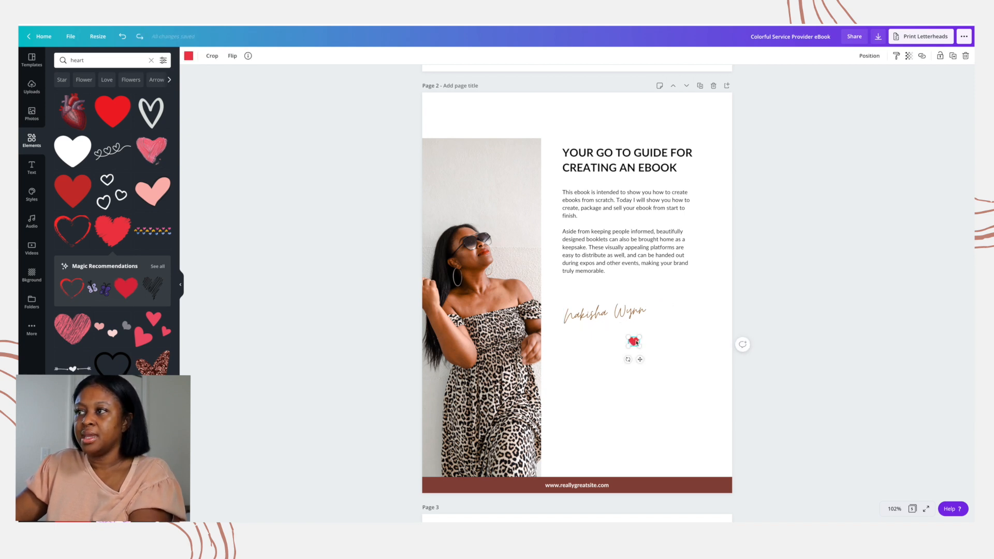
left_click_drag(640, 359, 660, 329)
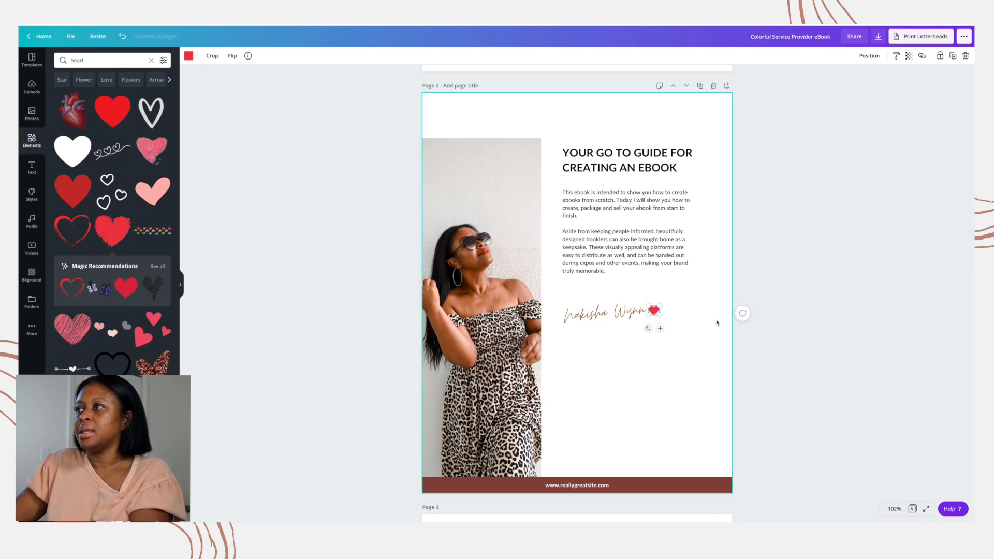
Recolor the heart beside the signature to the golden brown brand color.
left_click(188, 56)
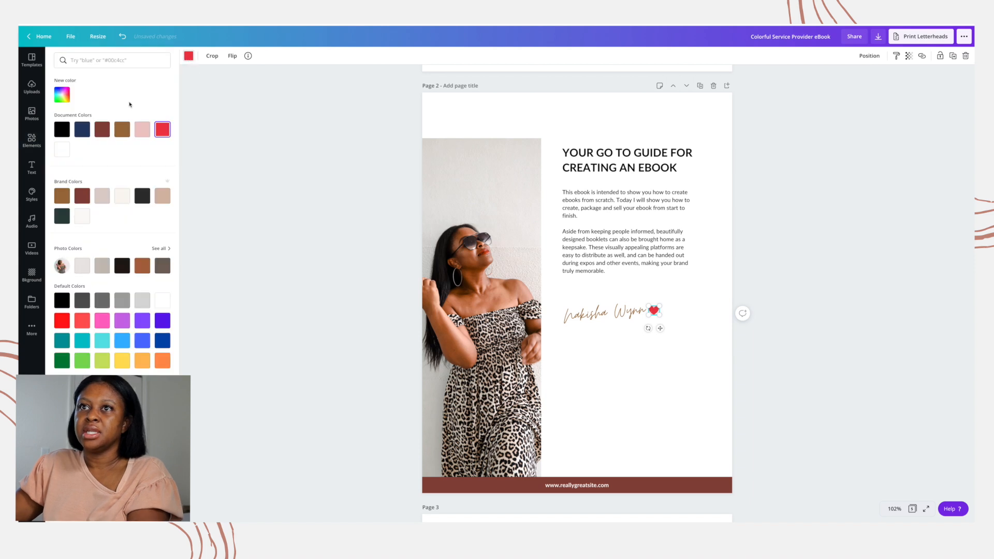
left_click(63, 196)
left_click(245, 189)
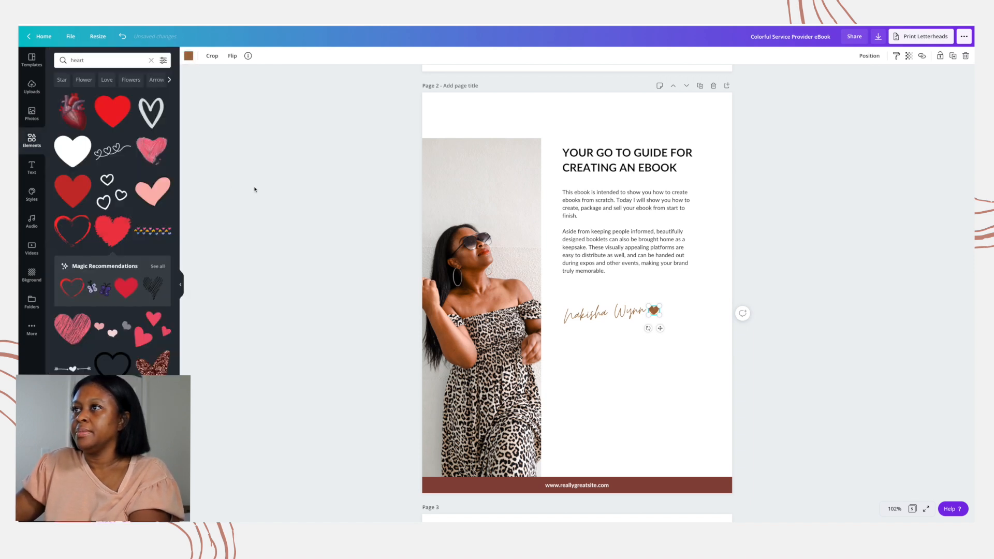
left_click(255, 189)
Change the pink vertical block at the left edge of page 3 to the dark reddish-brown brand color.
scroll(780, 303, "up", 6)
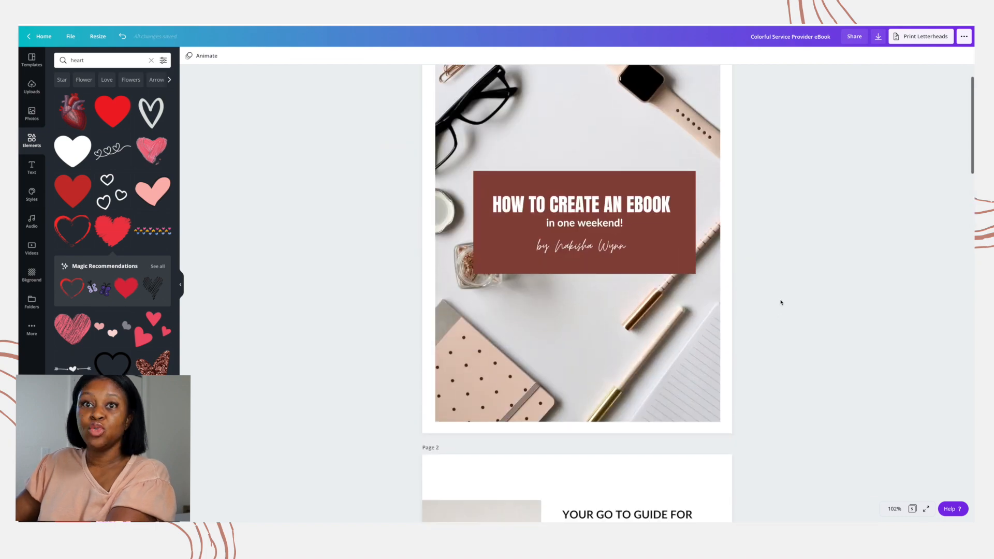
scroll(781, 303, "down", 12)
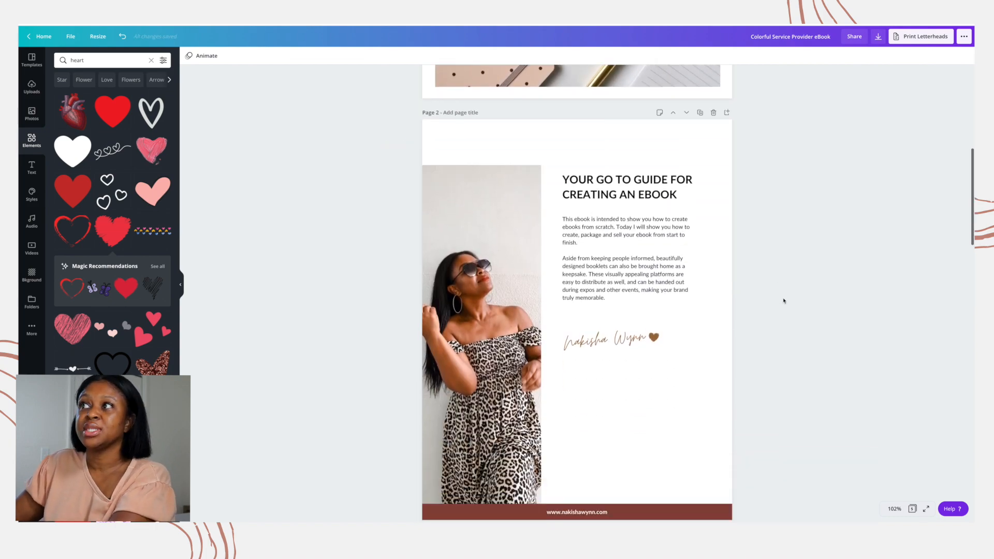
left_click(436, 291)
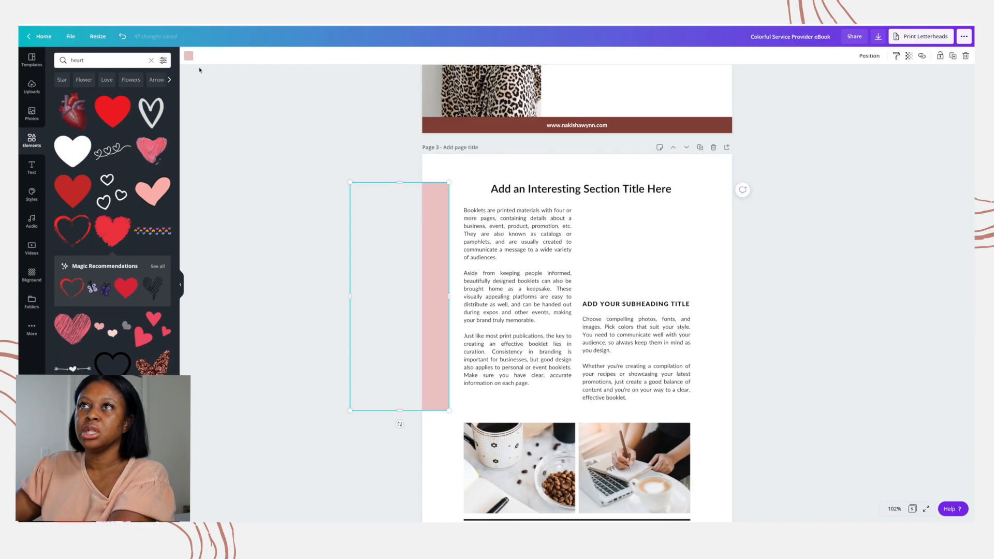
left_click(189, 55)
left_click(82, 176)
left_click(435, 289)
Replace the coffee cup photo on page 3 with the recently used desk photo showing glasses, gold pens and a watch.
scroll(499, 336, "up", 2)
scroll(609, 390, "down", 3)
double_click(544, 386)
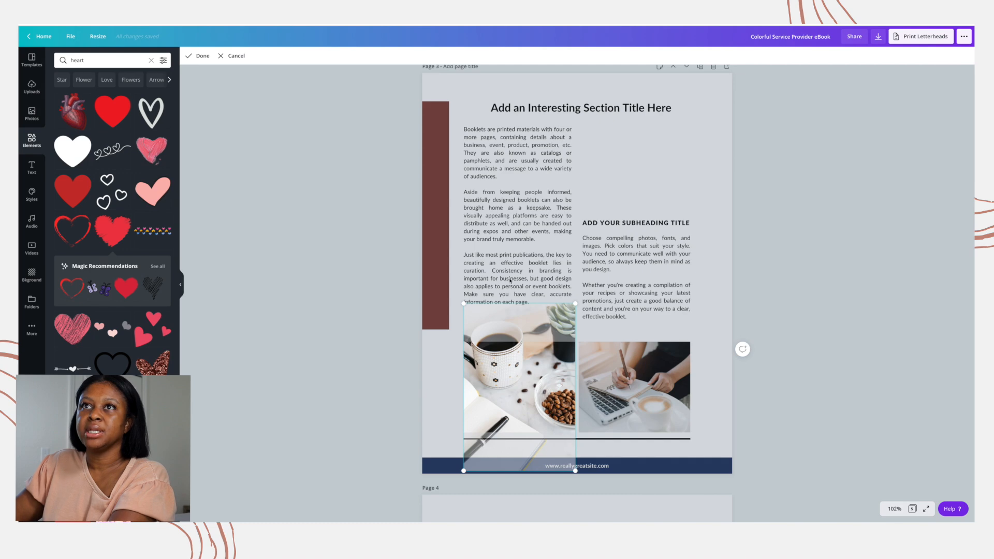
left_click(33, 65)
left_click(32, 114)
left_click(151, 60)
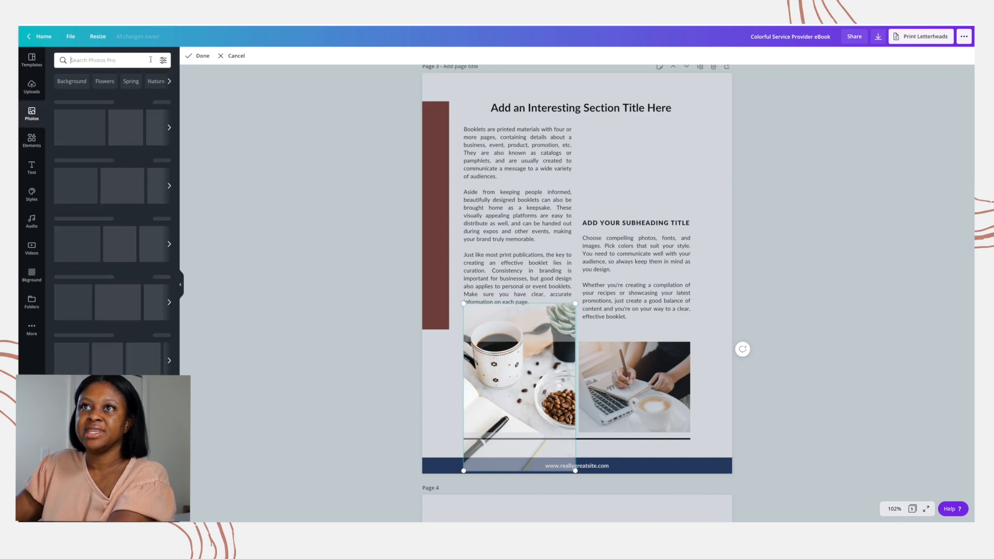
left_click(77, 134)
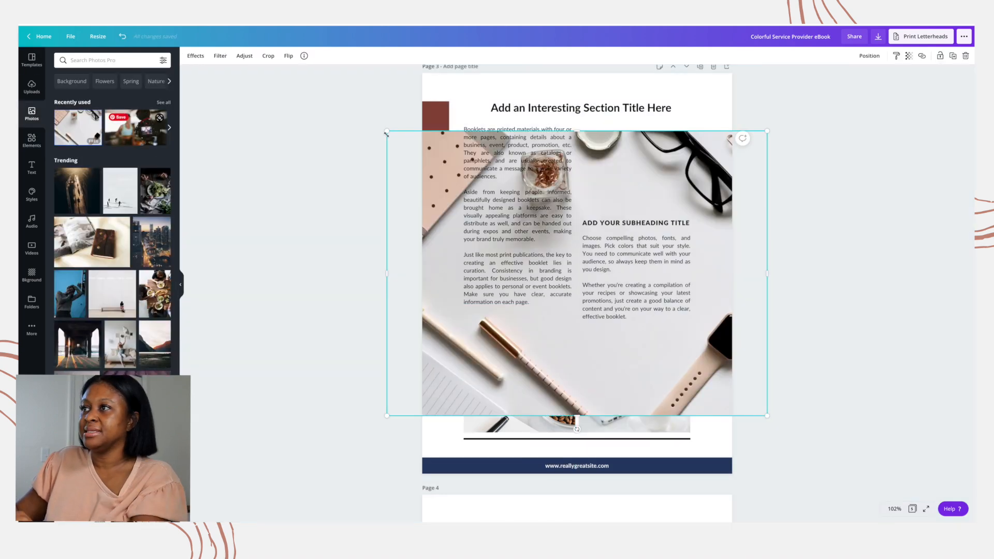
left_click_drag(510, 300, 520, 387)
Change the navy footer bar on page 3 to the dark reddish-brown brand color.
scroll(675, 314, "down", 3)
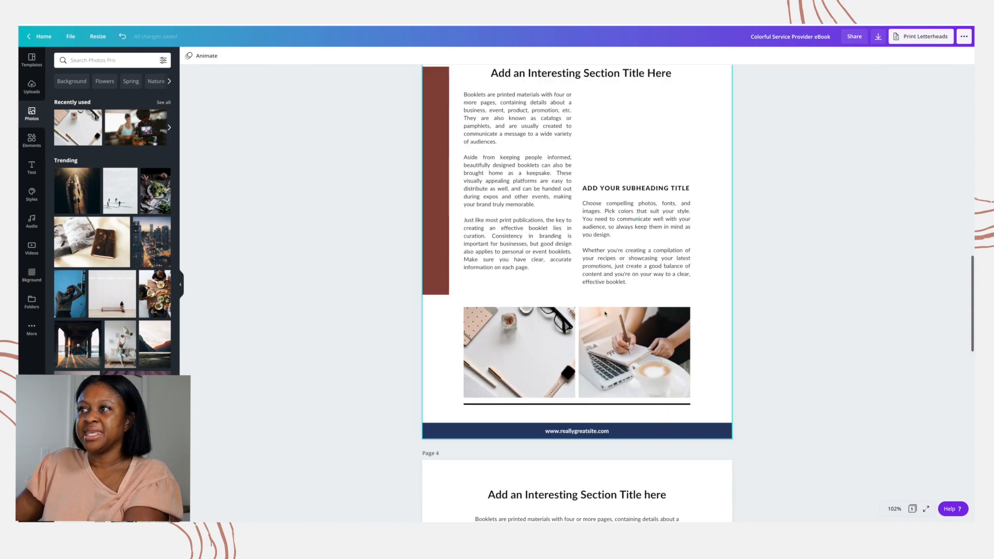
scroll(604, 313, "up", 9)
scroll(604, 314, "down", 4)
scroll(604, 314, "up", 8)
scroll(604, 314, "down", 12)
left_click(577, 374)
left_click(189, 55)
left_click(82, 176)
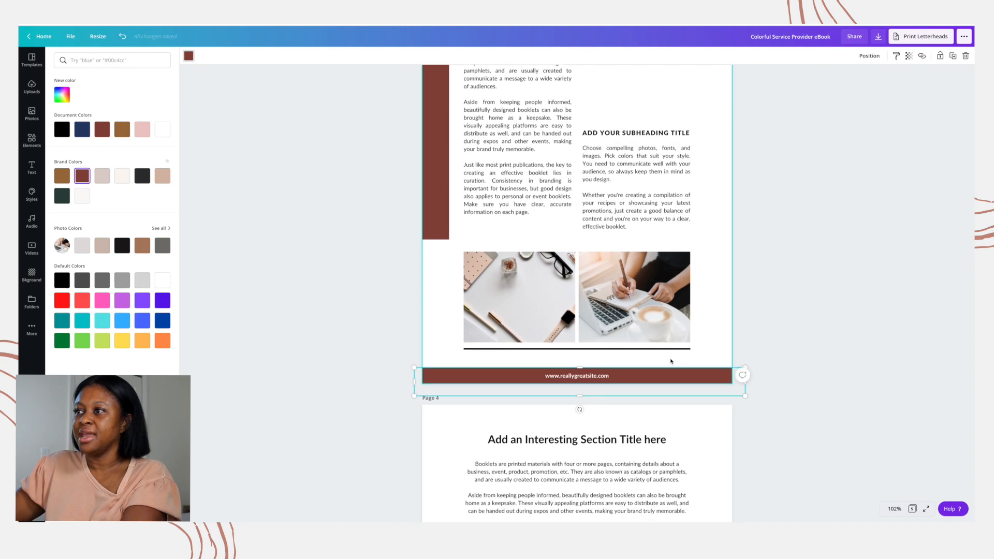
Replace the placeholder web address in the page 3 footer with the author's own website.
double_click(577, 375)
type("nakishawynn")
left_click(792, 324)
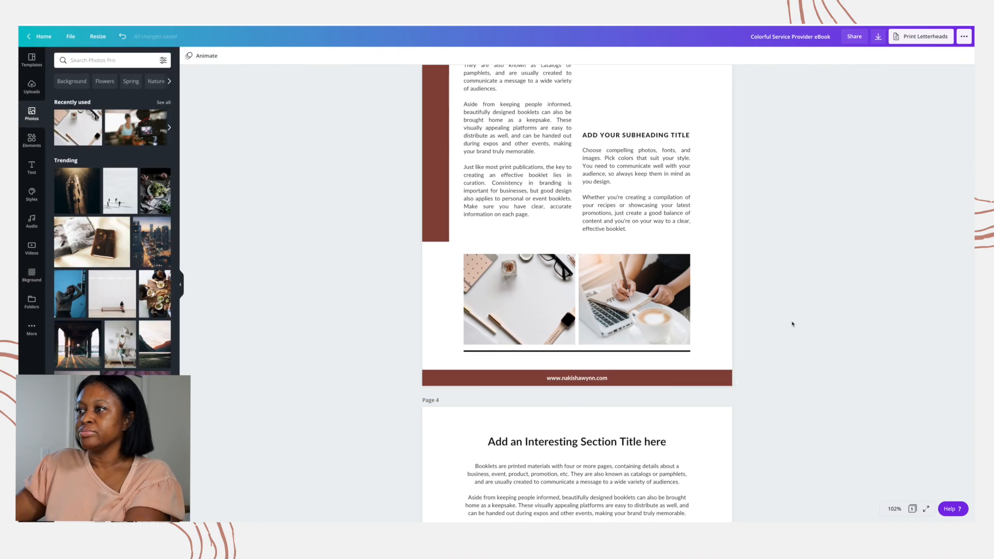
Recolor the border around the page 4 photo to the dark reddish-brown color.
scroll(781, 342, "up", 4)
scroll(781, 342, "down", 9)
left_click(681, 341)
left_click(188, 56)
left_click(120, 129)
Search the stock photos for "notebook" and replace the framed photo on page 4 with the laptop, coffee and notebook picture.
left_click(40, 120)
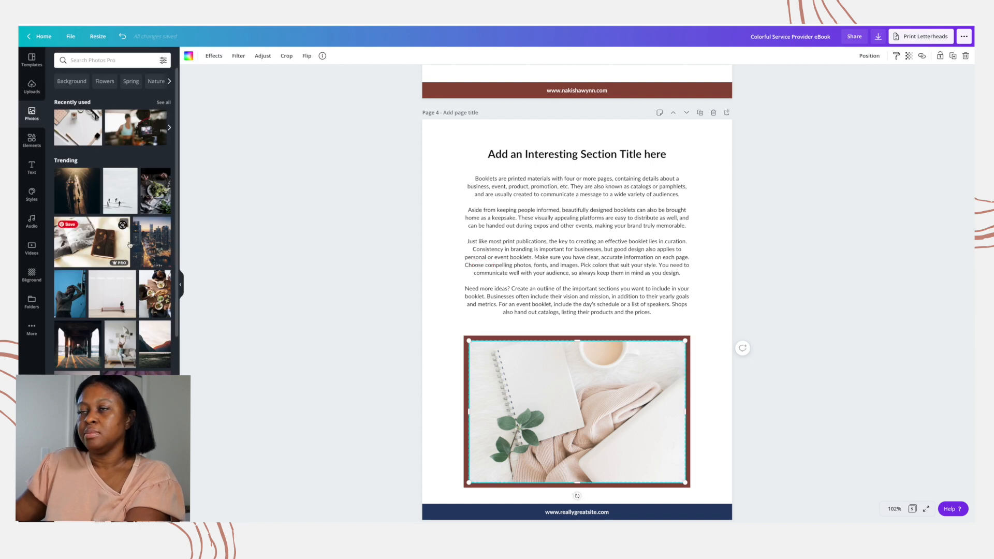
left_click(110, 60)
type("notebook")
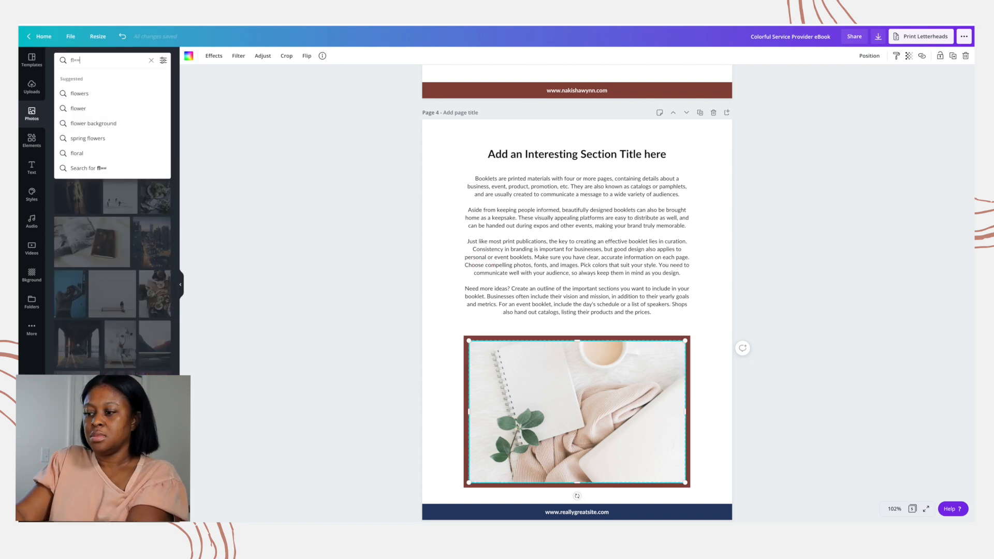
key("Return")
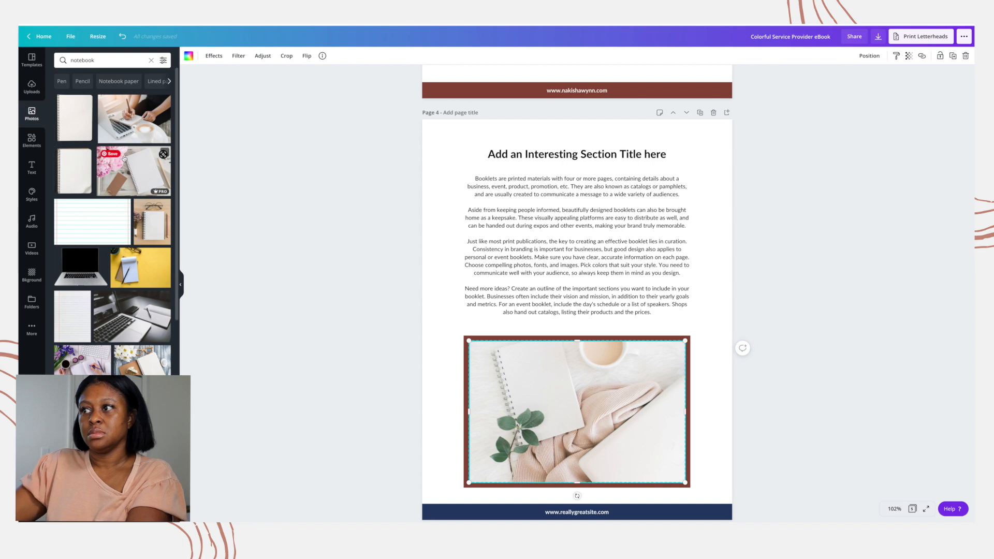
scroll(119, 224, "down", 3)
scroll(118, 224, "down", 6)
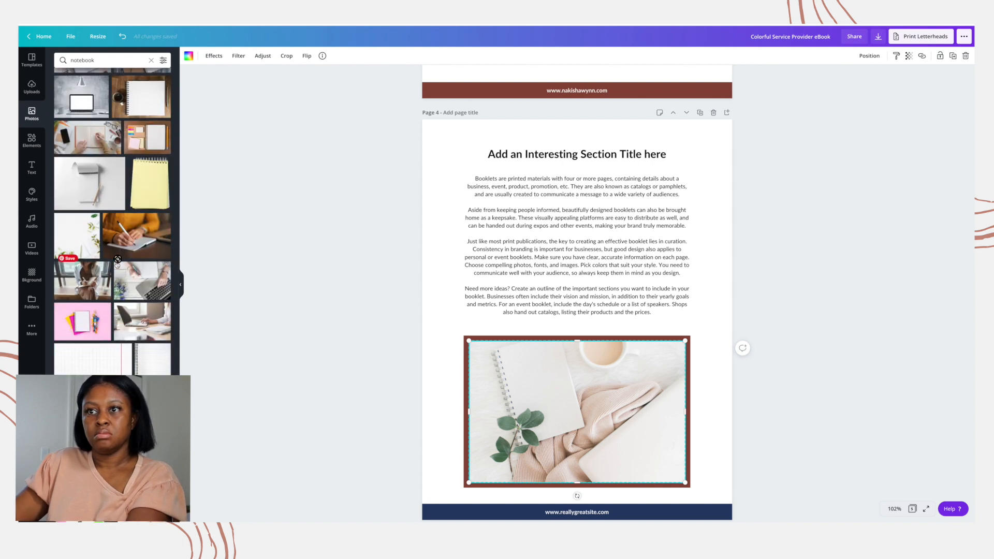
scroll(103, 312, "down", 3)
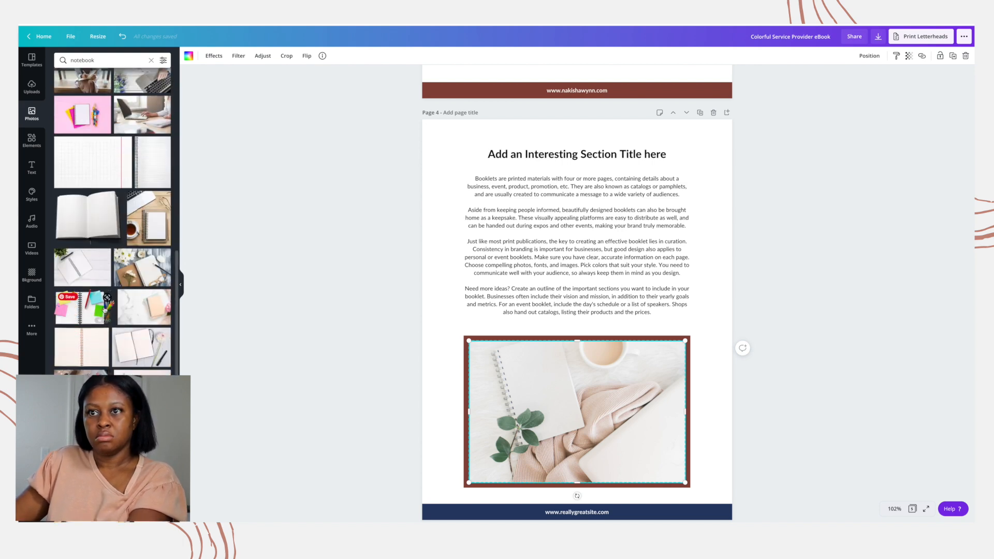
scroll(107, 331, "down", 4)
left_click(82, 198)
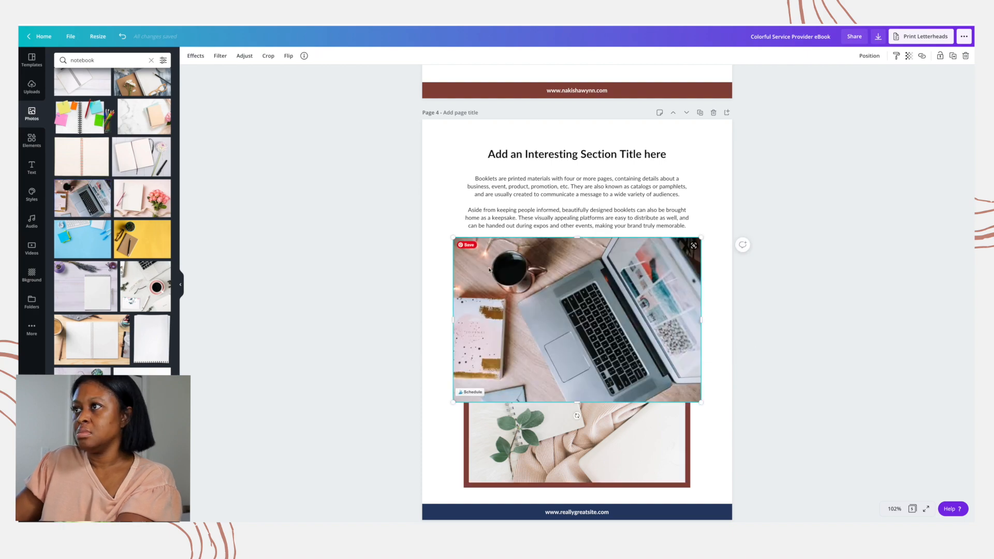
left_click_drag(464, 267, 476, 360)
Open the stock video library and look over the recently used clips and video categories.
scroll(342, 232, "up", 15)
scroll(342, 230, "down", 10)
scroll(370, 306, "up", 14)
scroll(372, 305, "up", 5)
left_click(32, 248)
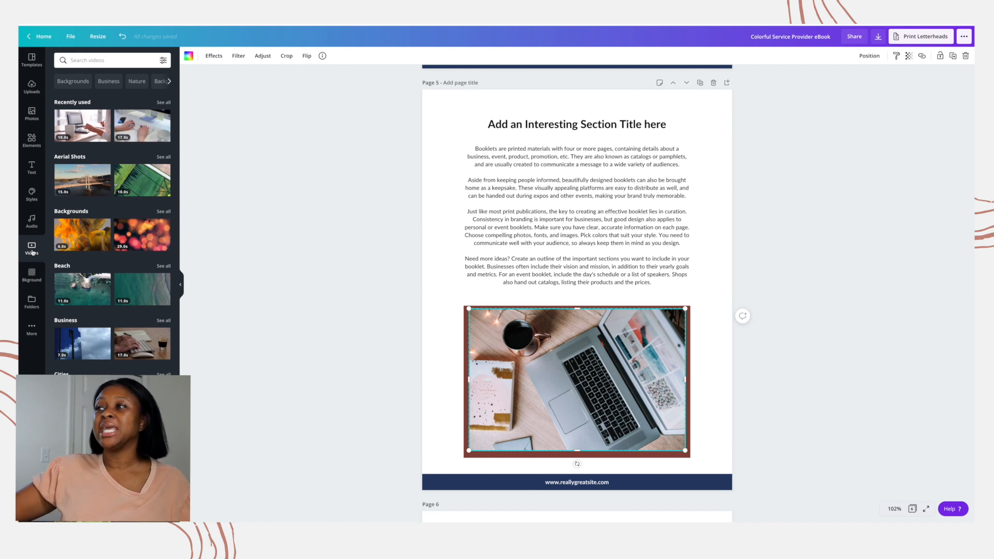
scroll(82, 128, "down", 1)
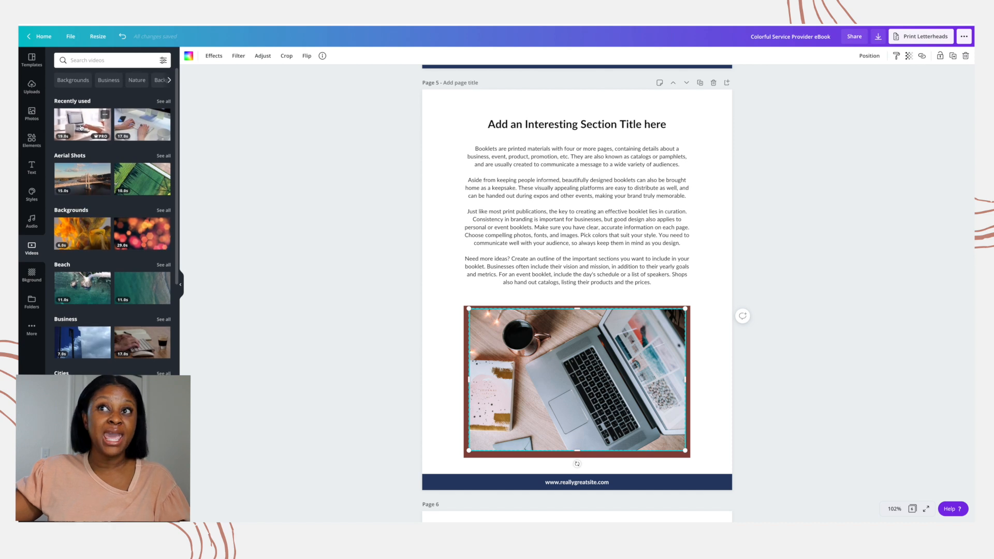
scroll(81, 128, "up", 1)
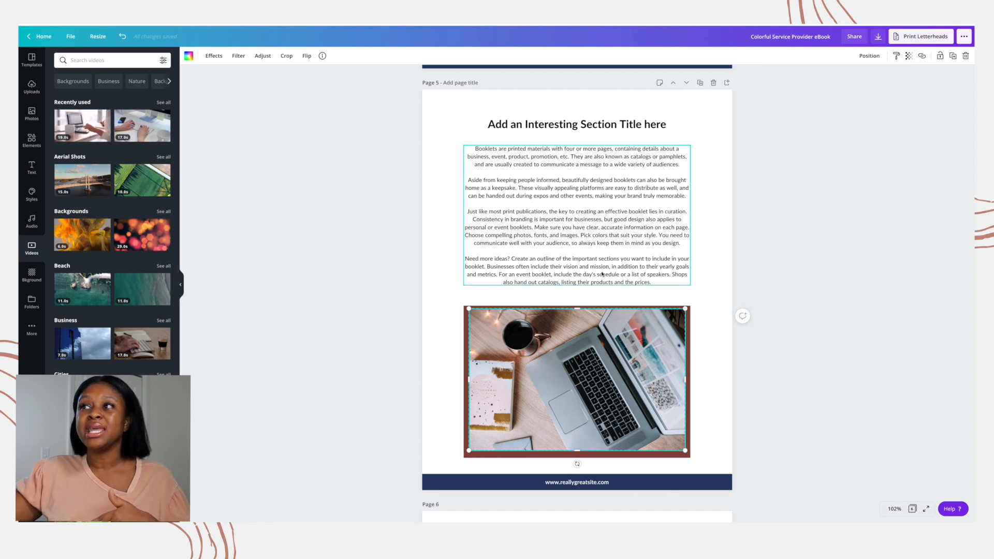
Add the recently used clip of someone working at a laptop with a mug and calculator to the page 5 photo frame.
left_click(87, 130)
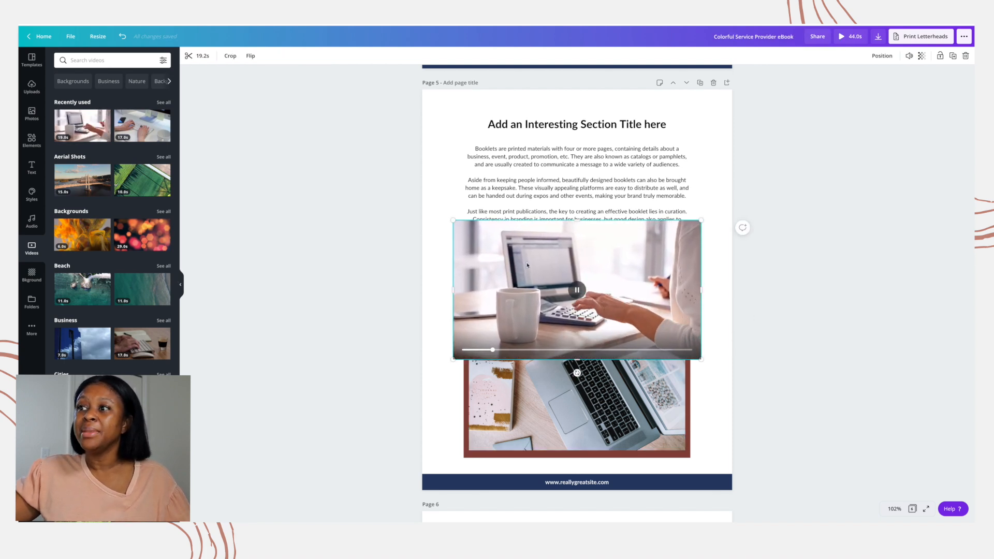
left_click_drag(527, 265, 528, 333)
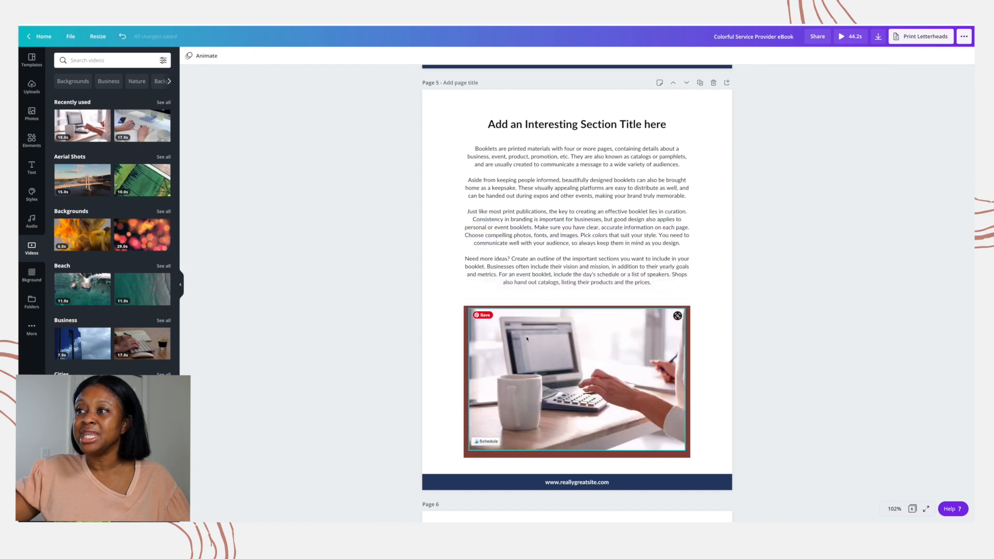
left_click(572, 376)
left_click(578, 380)
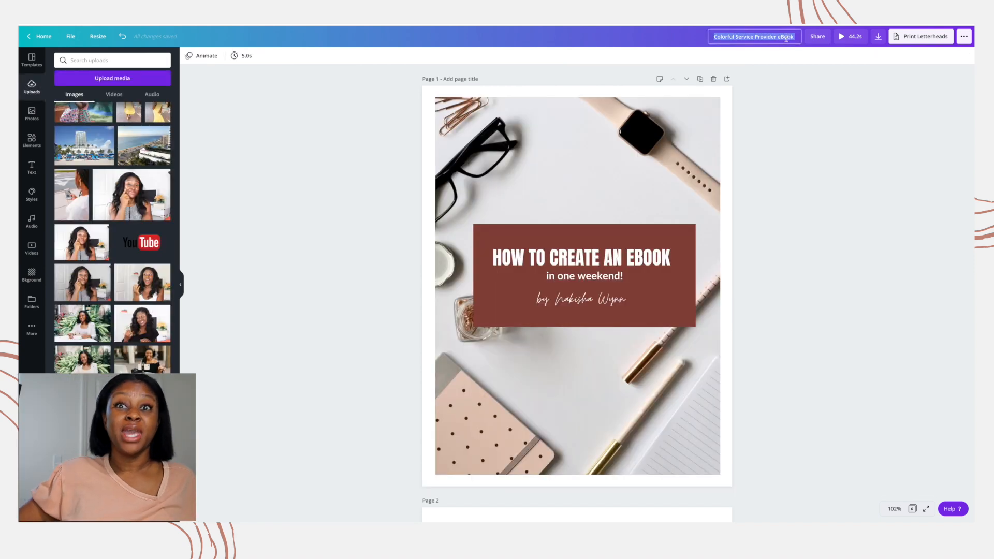
Rename the design as "Ebook ebook".
left_click(758, 146)
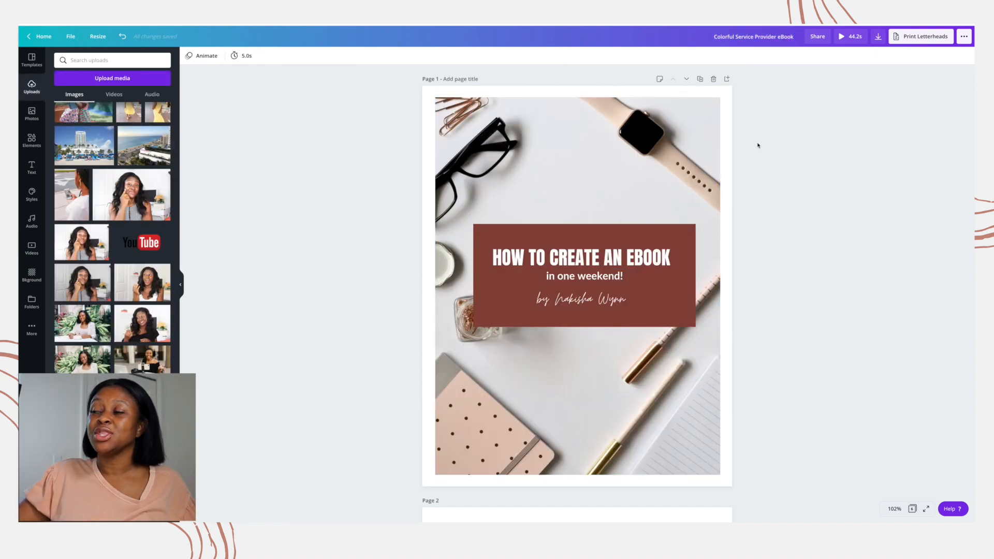
scroll(742, 206, "down", 9)
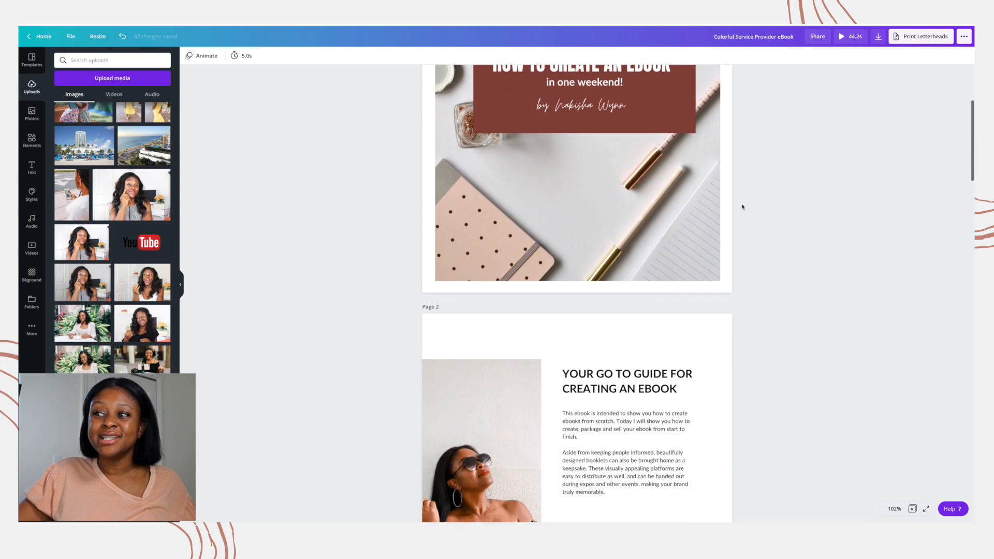
scroll(746, 197, "down", 12)
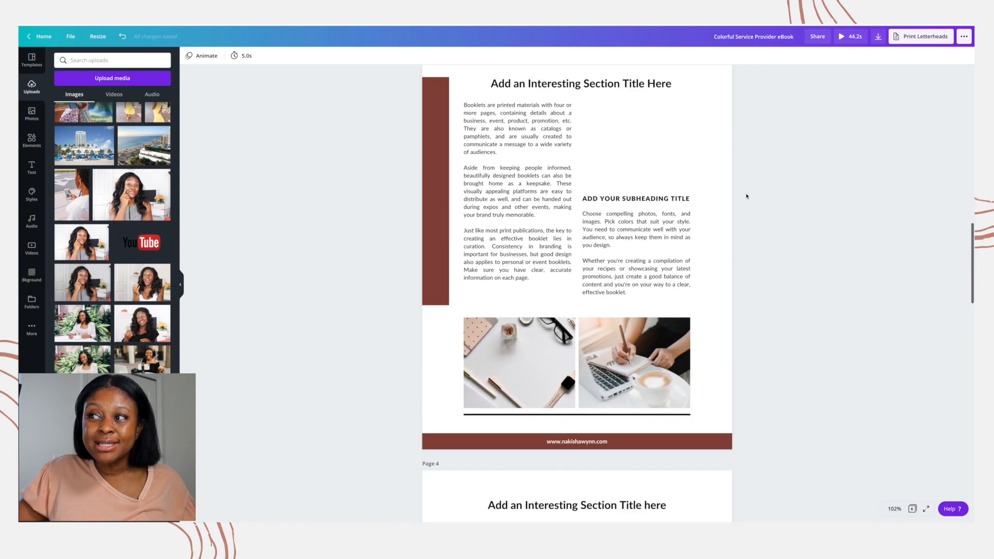
scroll(746, 198, "up", 20)
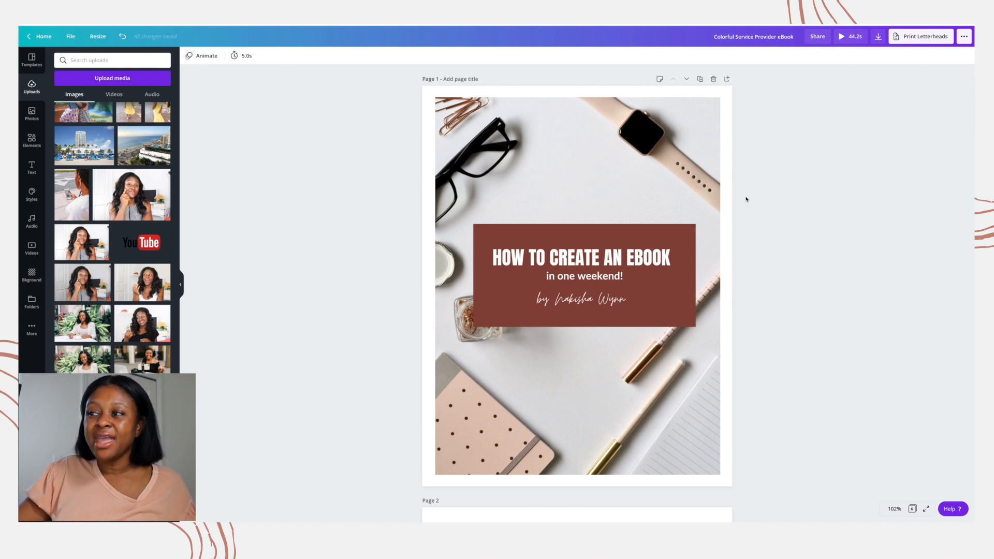
left_click(746, 37)
type("Ebook ebook")
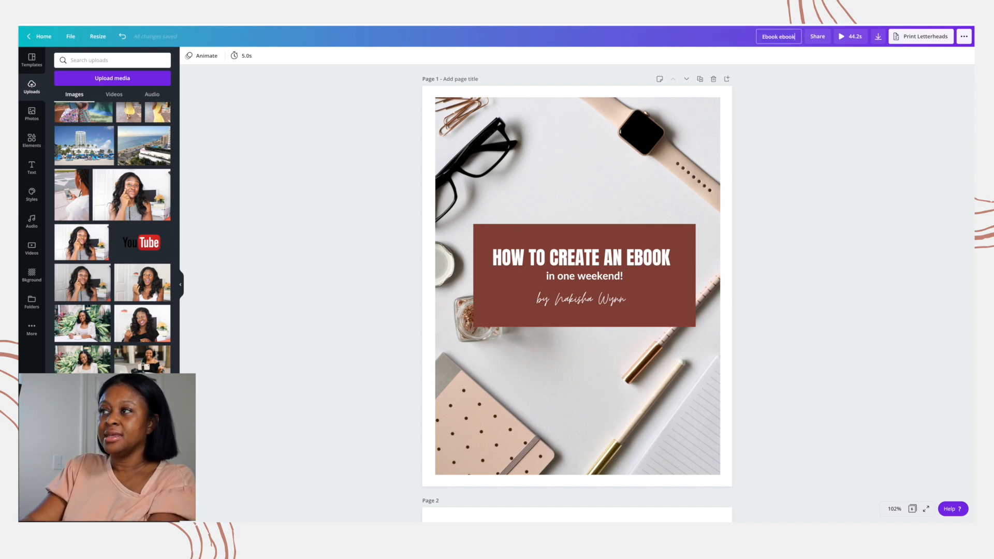
left_click(813, 132)
scroll(814, 133, "down", 1)
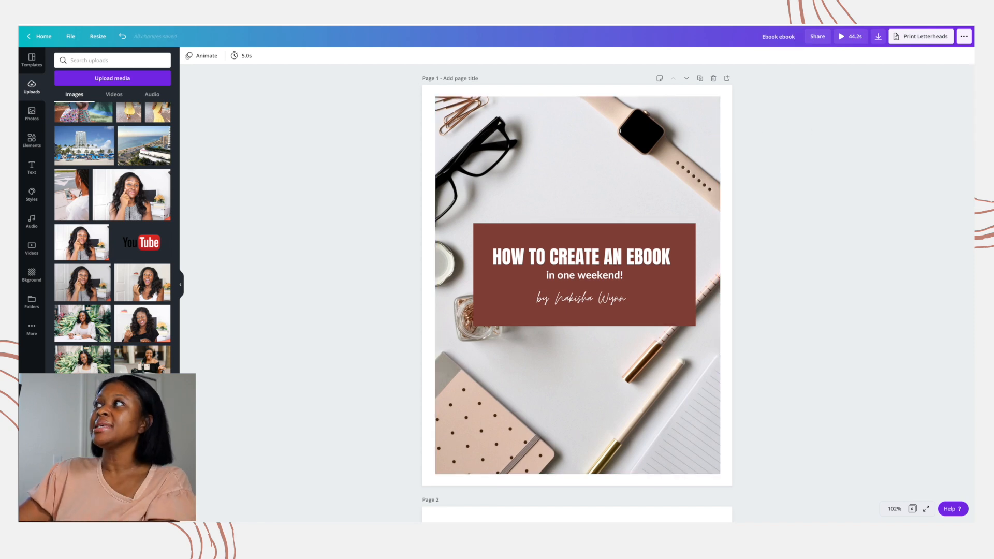
Review the file types offered for downloading the ebook, including PDF Print, and close the download options.
left_click(879, 37)
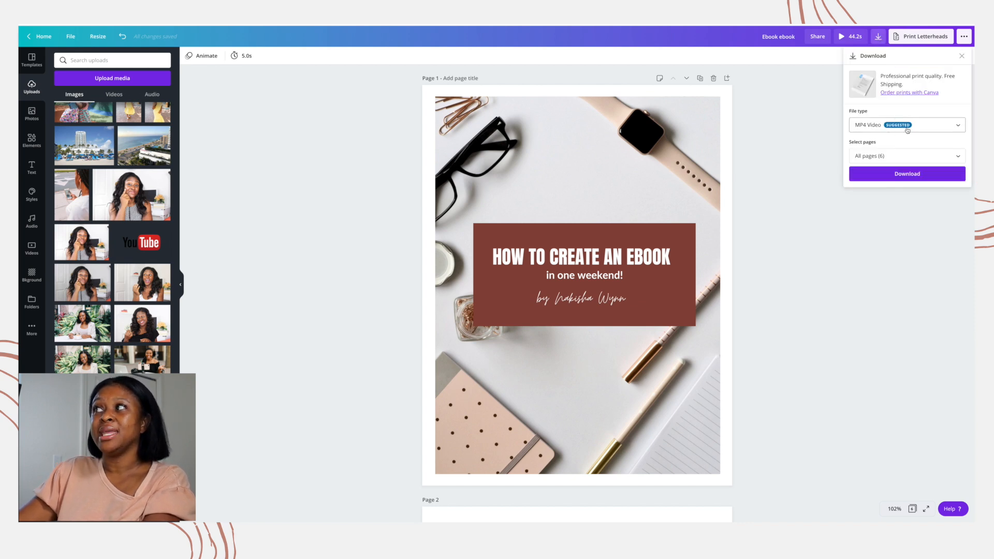
left_click(925, 130)
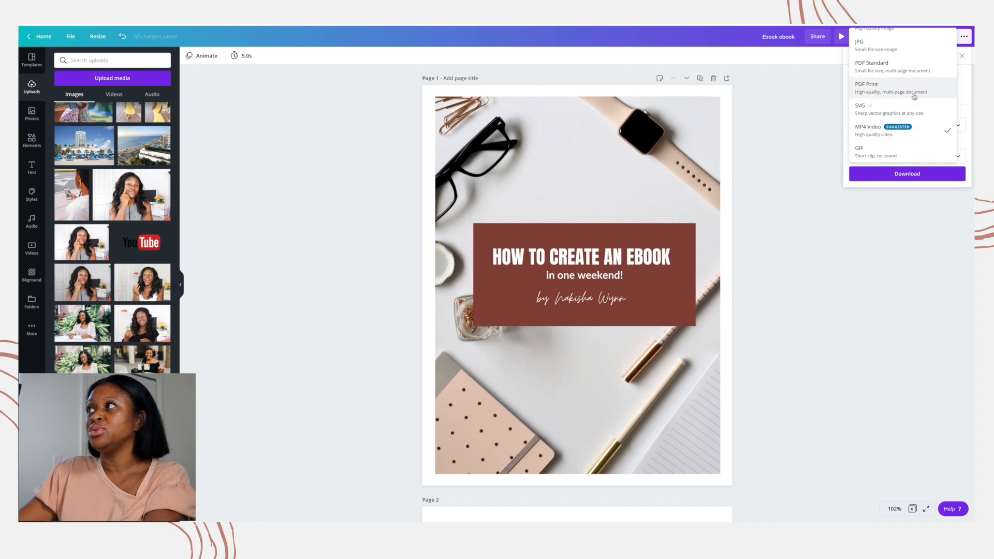
scroll(913, 97, "down", 1)
scroll(912, 99, "up", 1)
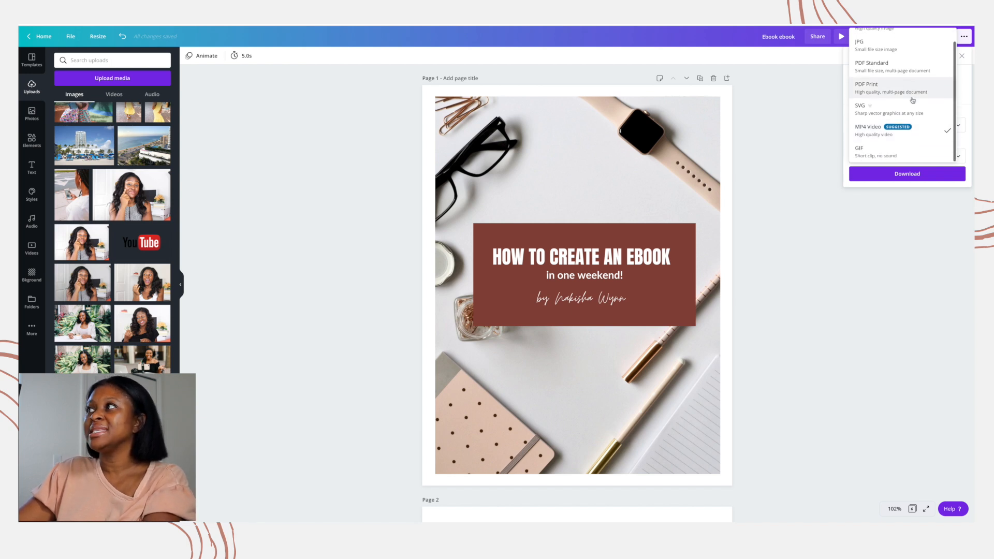
scroll(913, 100, "up", 1)
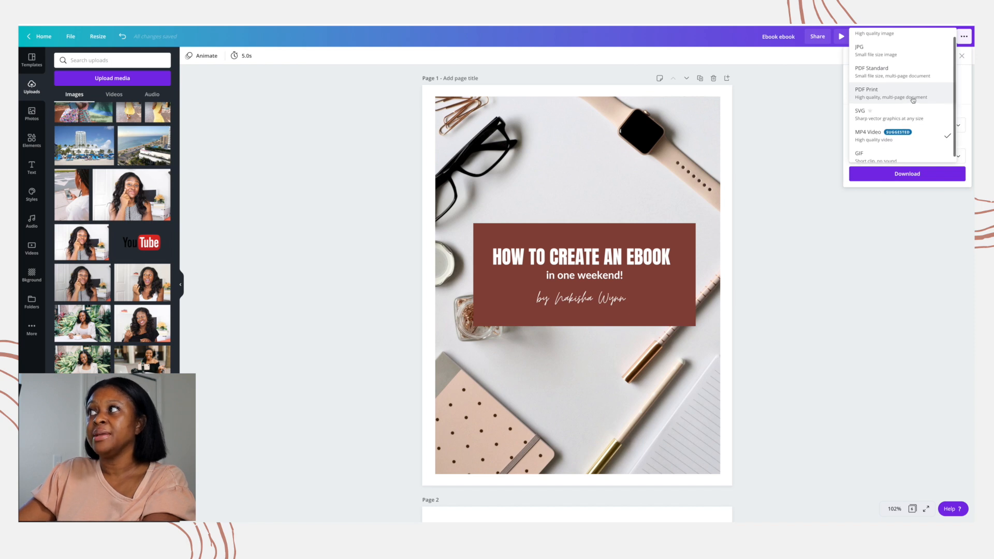
left_click(911, 96)
left_click(800, 141)
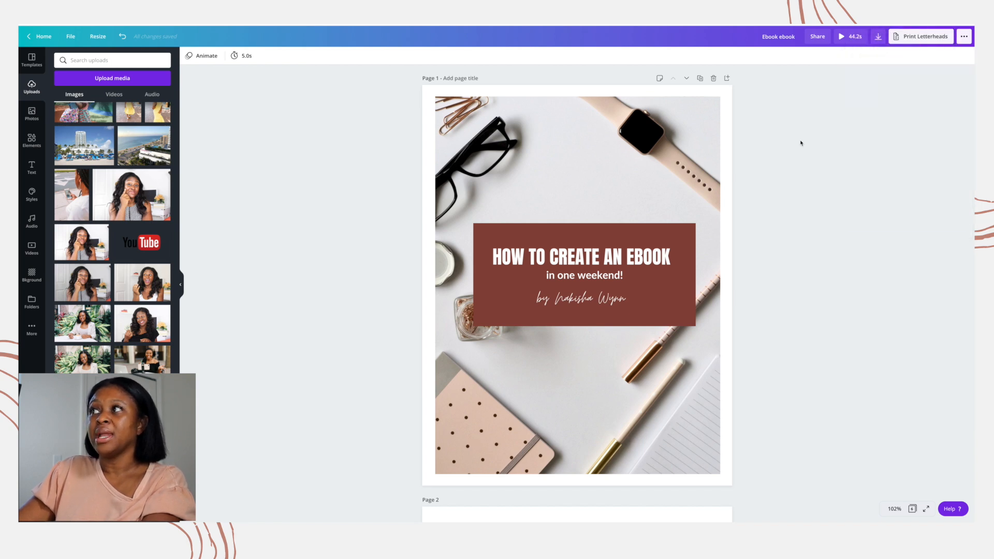
Delete the video clip from the picture frame on page 5, keeping the empty frame.
scroll(718, 254, "down", 3)
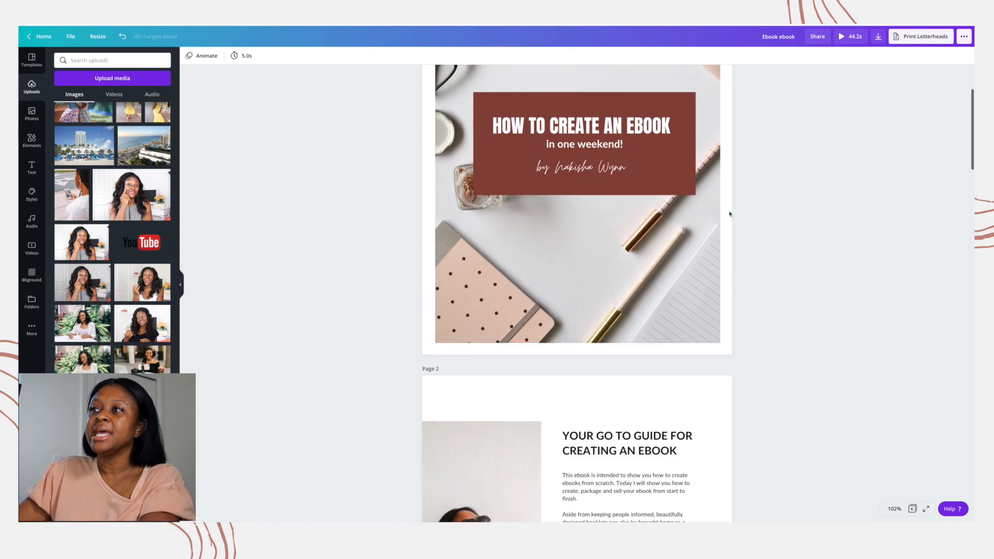
scroll(717, 255, "down", 8)
scroll(725, 245, "down", 20)
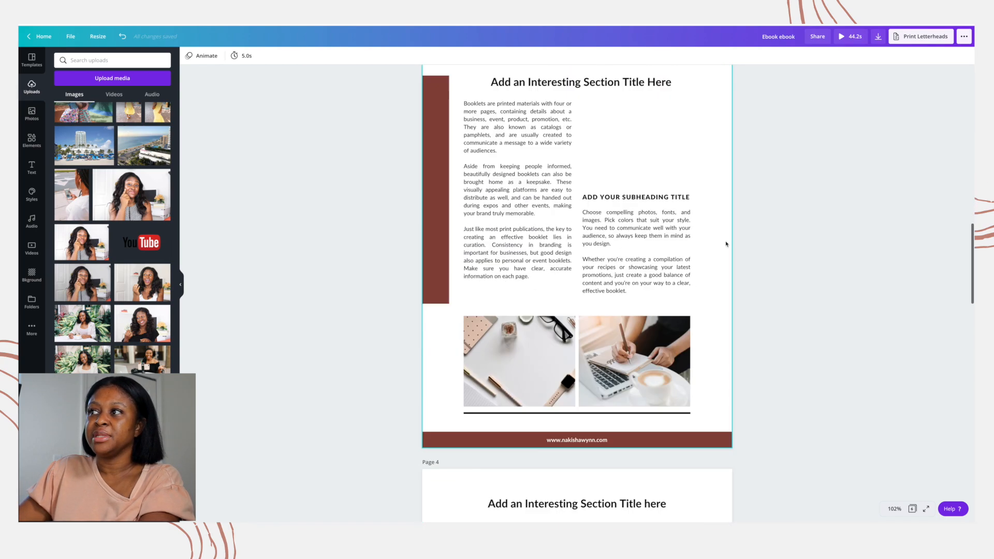
scroll(730, 242, "down", 8)
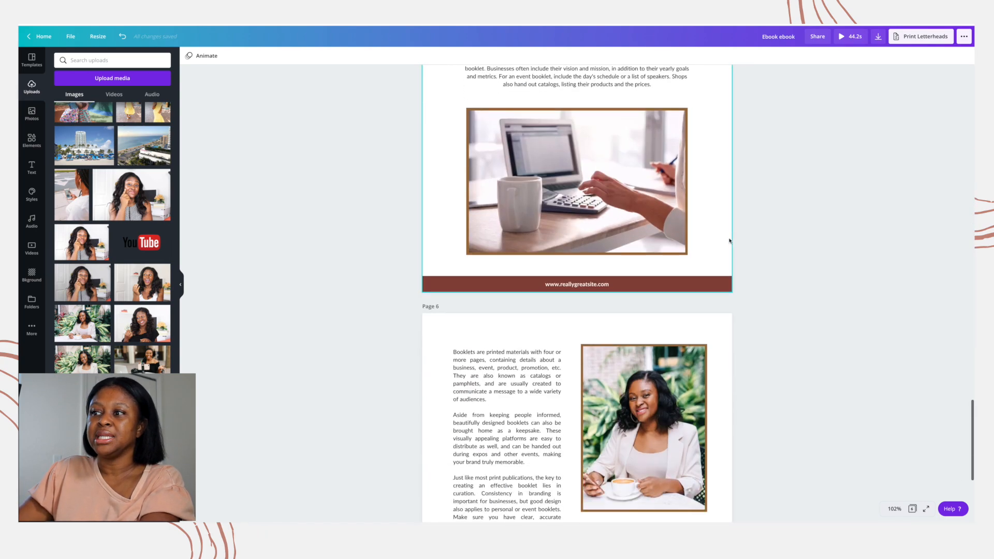
left_click(635, 154)
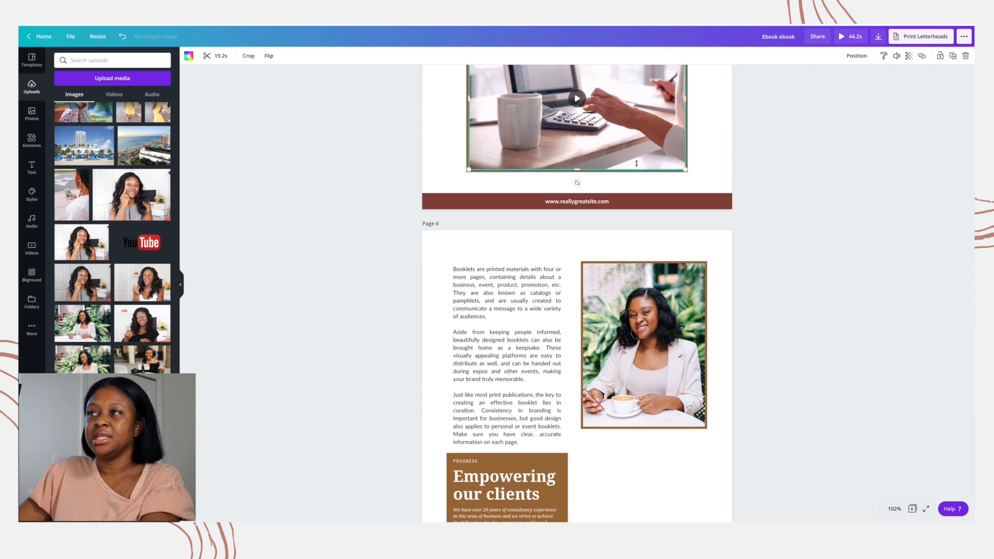
key("Delete")
left_click(741, 170)
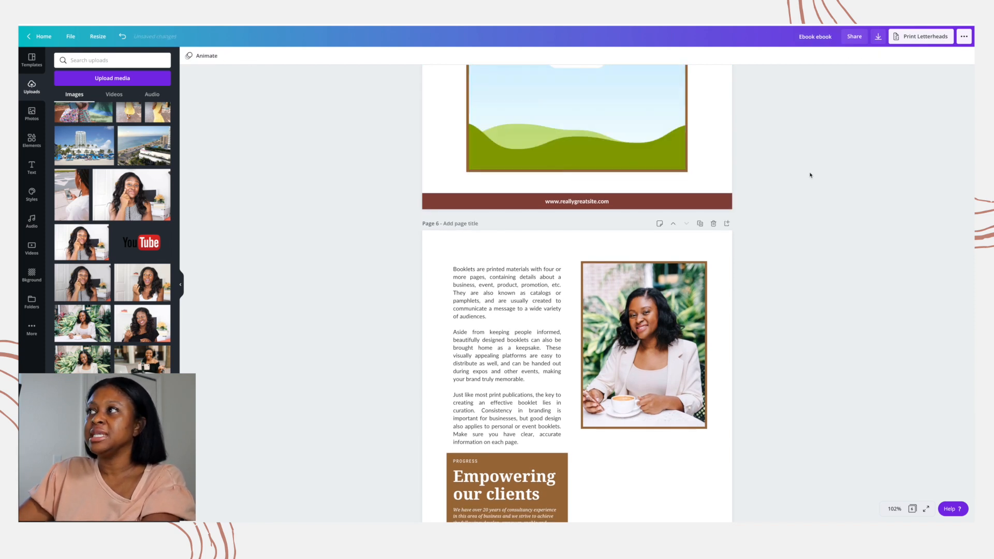
Compare the download file types for the ebook and choose PDF Print.
scroll(795, 201, "down", 1)
scroll(795, 201, "up", 9)
scroll(794, 201, "up", 20)
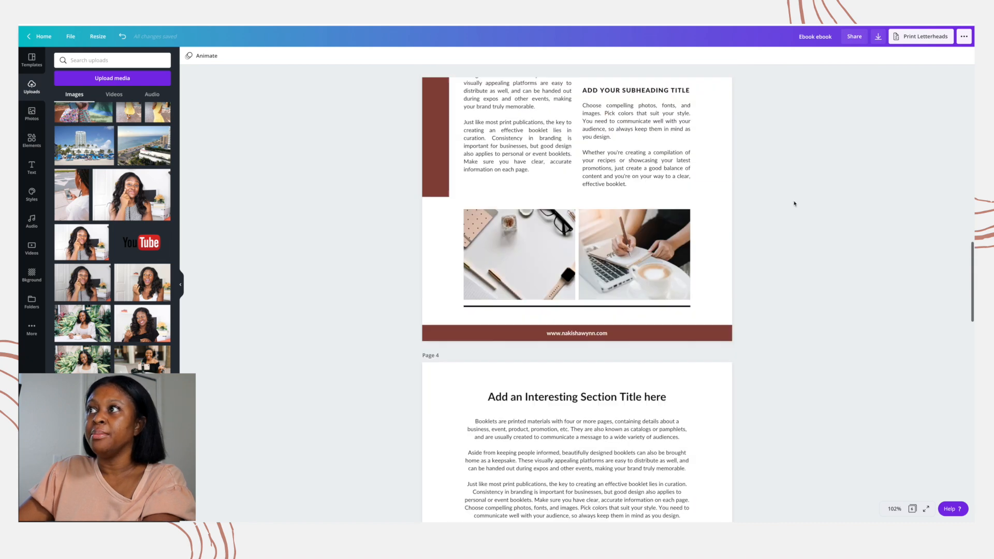
scroll(793, 209, "up", 1)
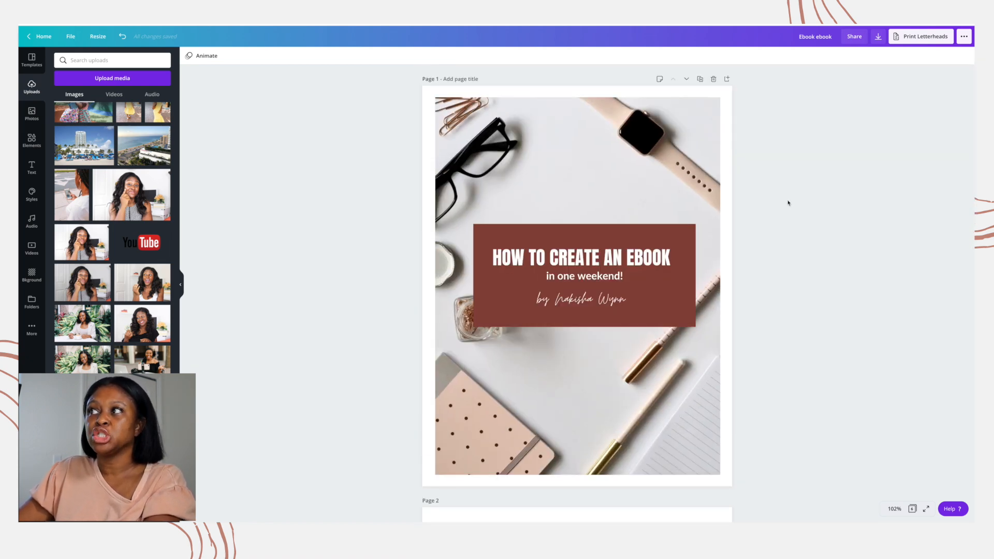
left_click(878, 37)
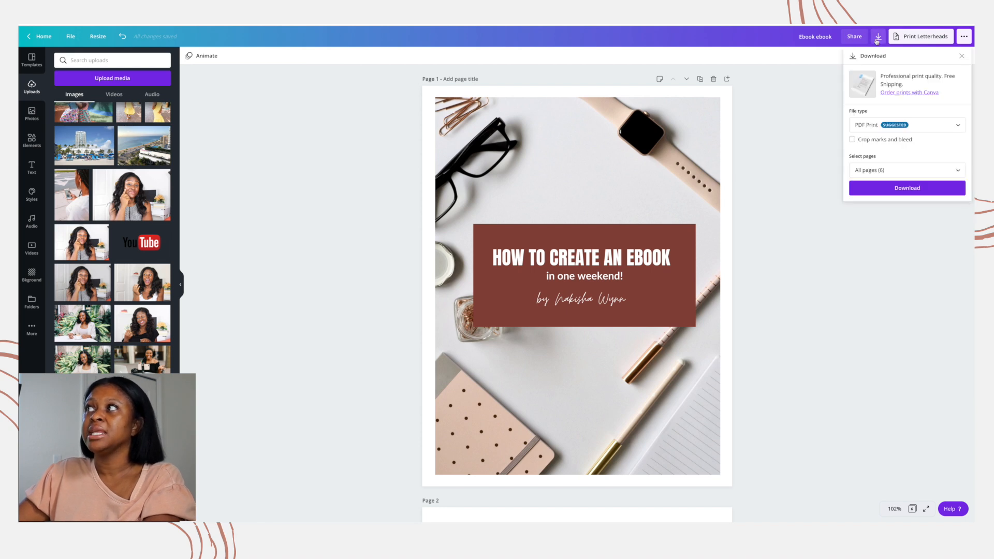
left_click(893, 129)
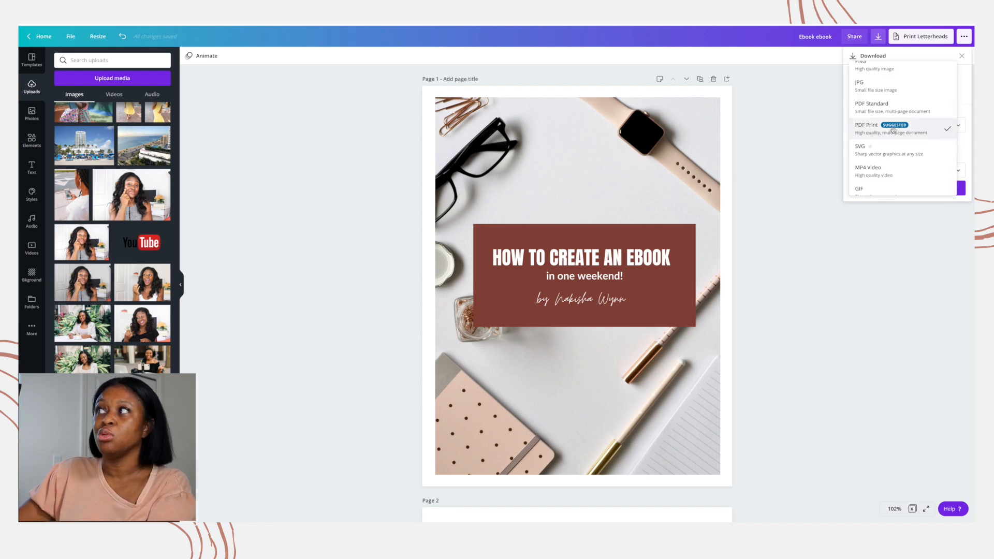
scroll(892, 130, "up", 1)
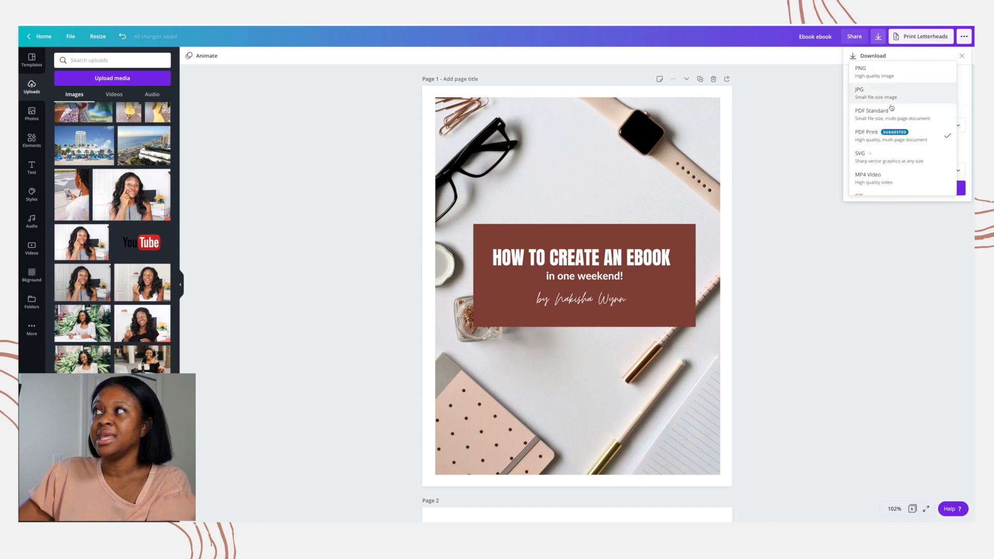
scroll(895, 163, "down", 1)
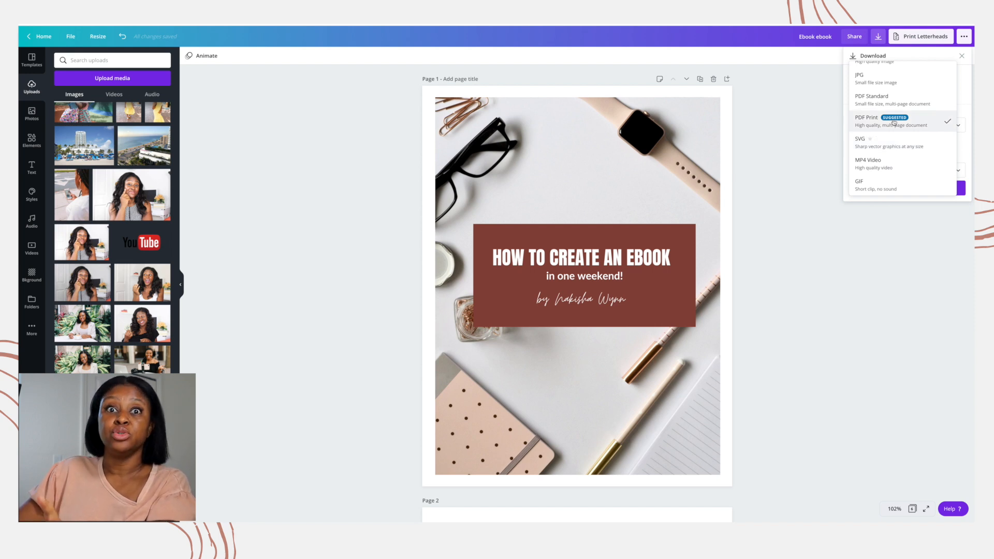
left_click(894, 123)
Try limiting the download to pages 1 and 3, and clear both pages from the selection.
left_click(906, 170)
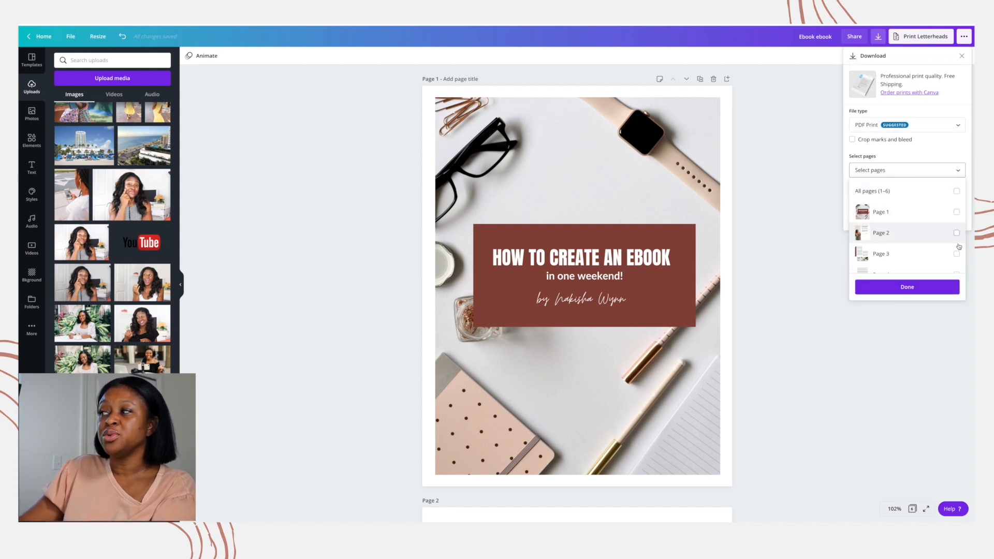
left_click(956, 214)
left_click(956, 254)
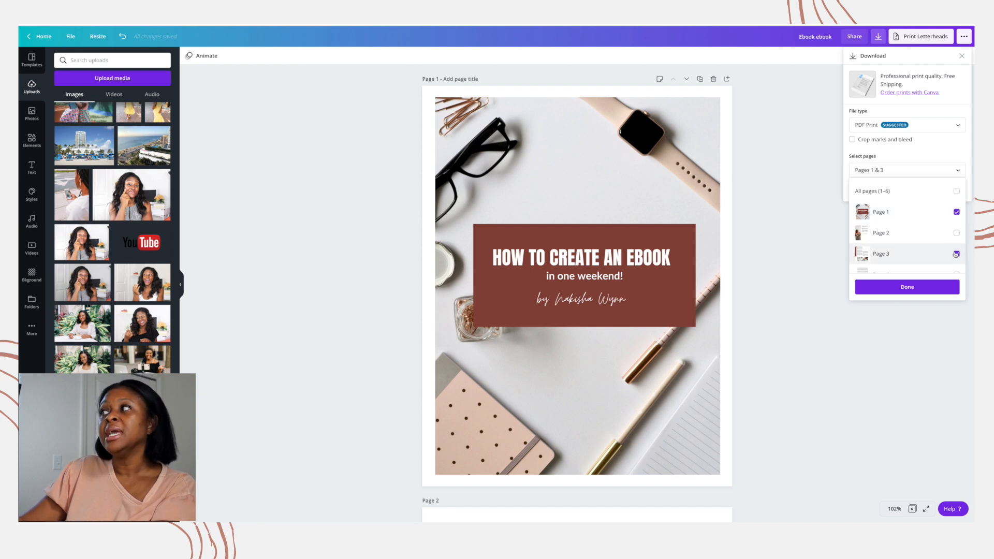
left_click(956, 212)
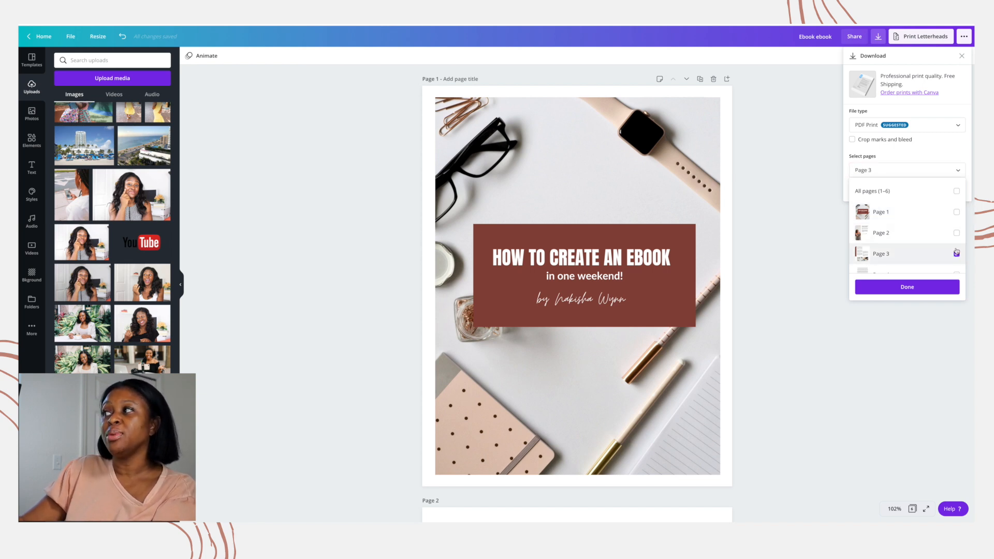
left_click(956, 254)
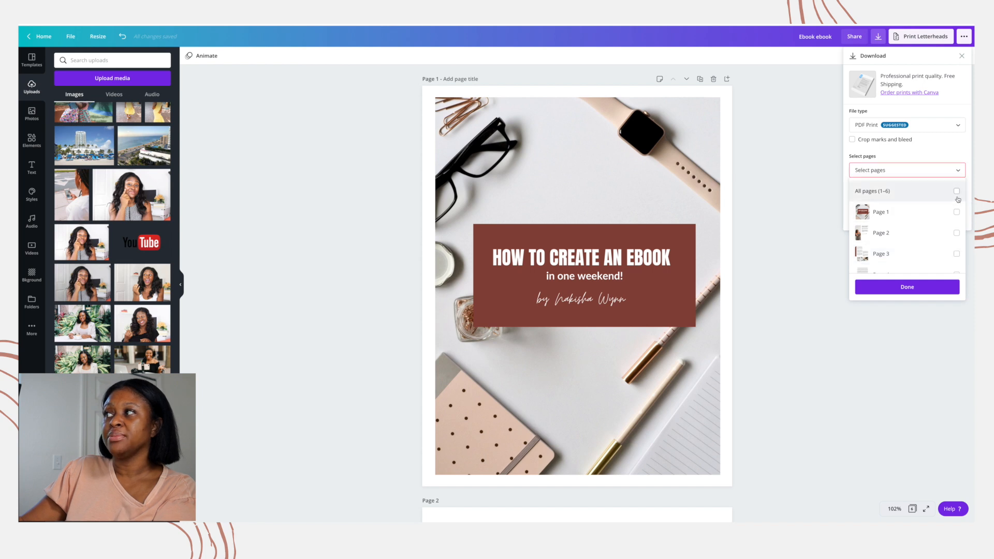
Include all six pages in the page selection and download the ebook.
left_click(957, 192)
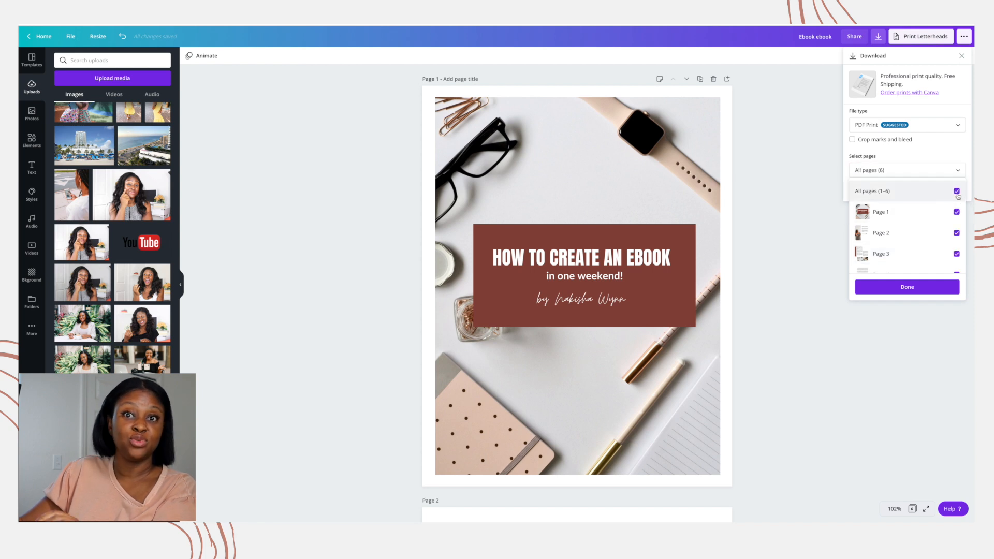
left_click(930, 288)
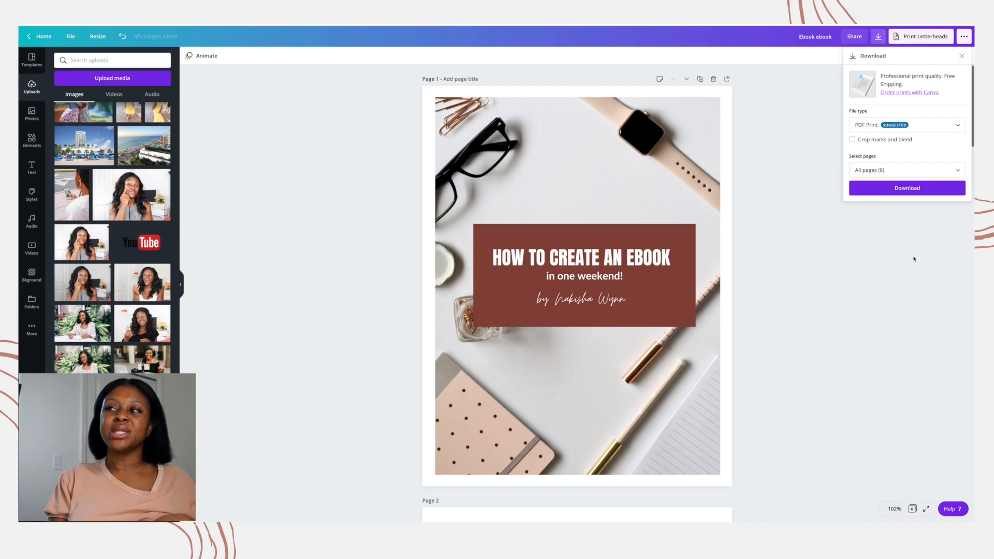
left_click(901, 189)
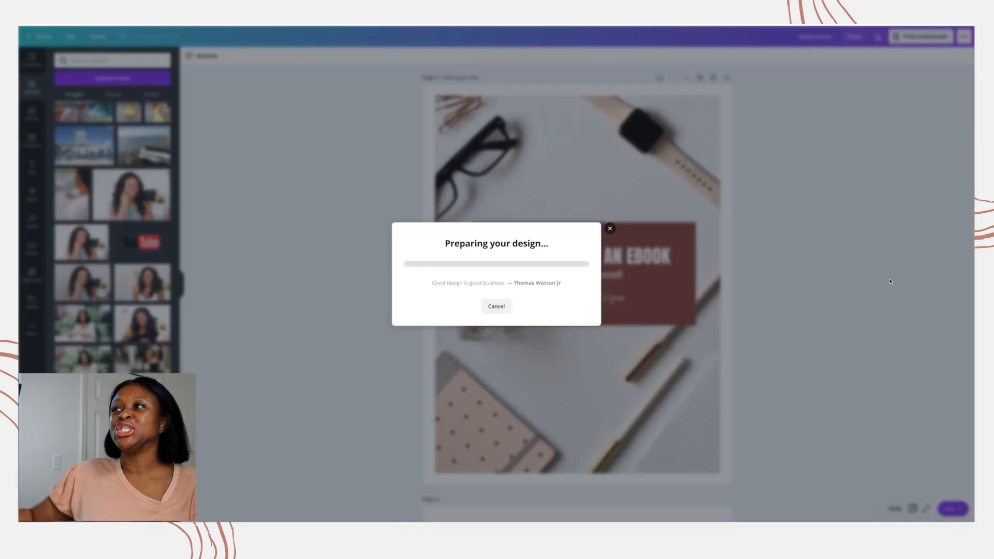